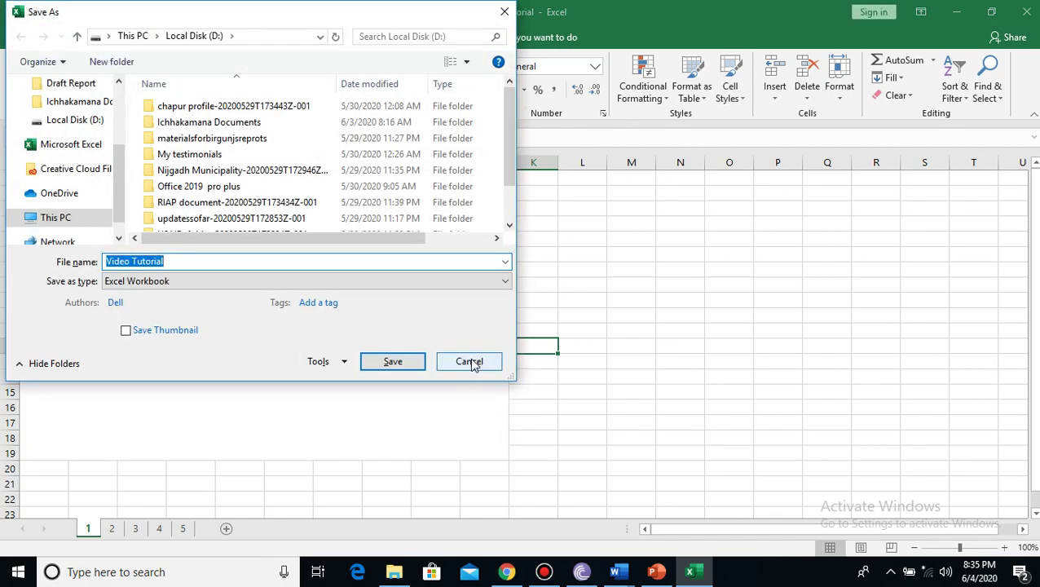
- Dismiss the Save As dialog without saving and switch to sheet 2's budget table
left_click(469, 361)
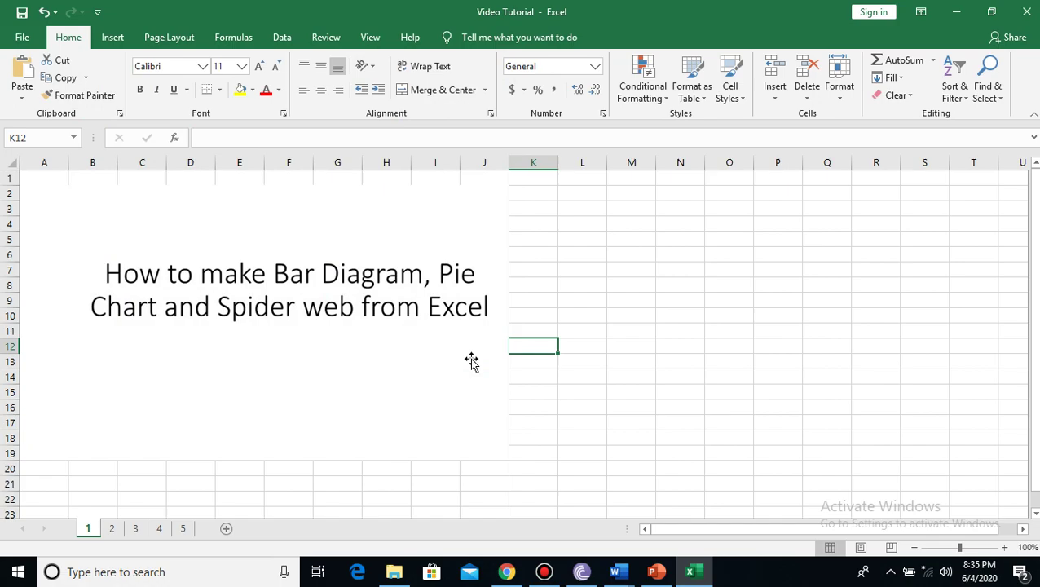
left_click(111, 528)
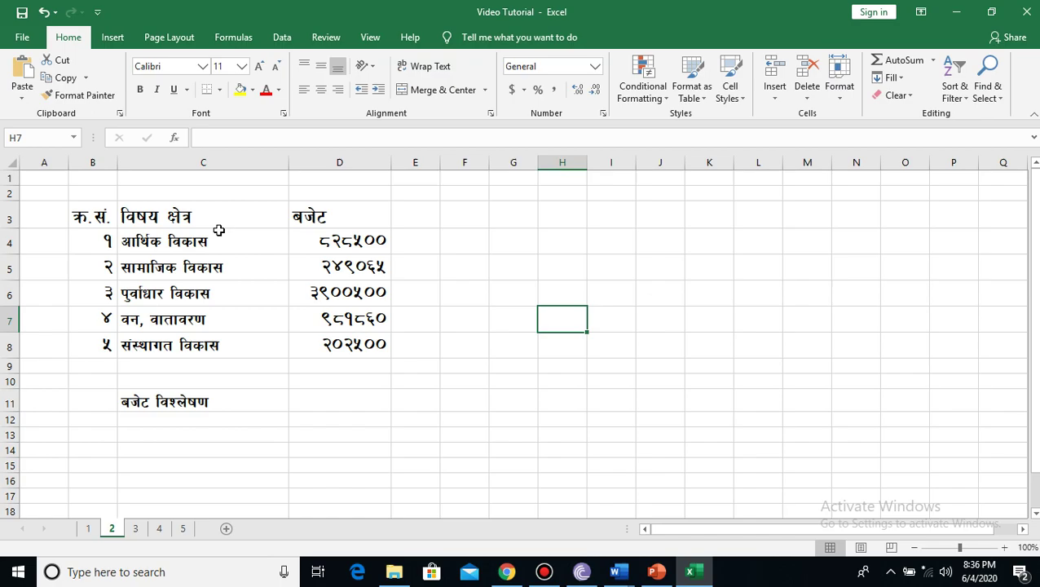
- Select the five subject areas and their budgets in C4:D8
left_click(147, 242)
left_click_drag(147, 241, 356, 343)
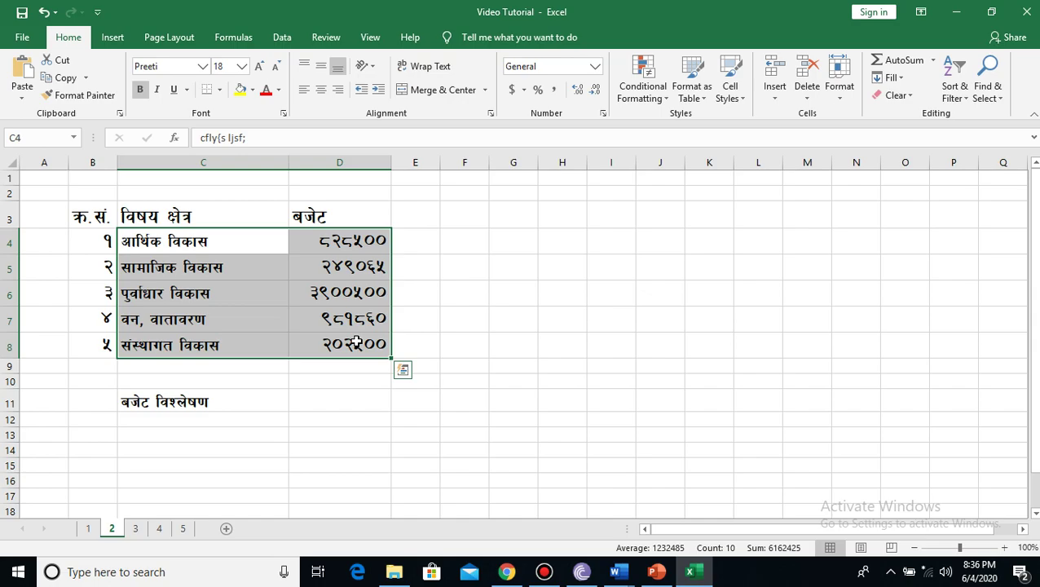
left_click(112, 39)
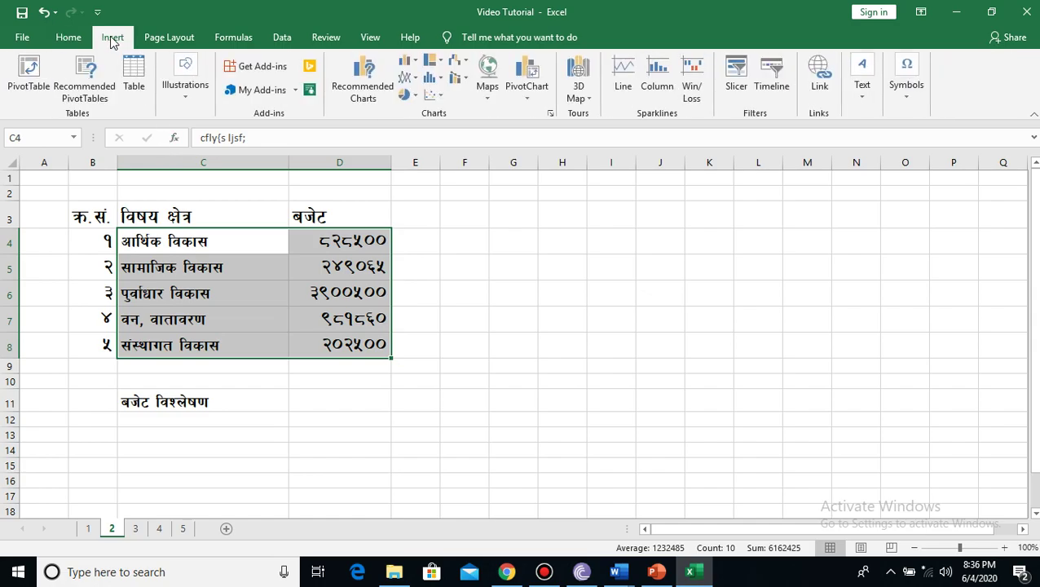
- Insert a clustered column chart of the budgets and place it right of the table
left_click(409, 62)
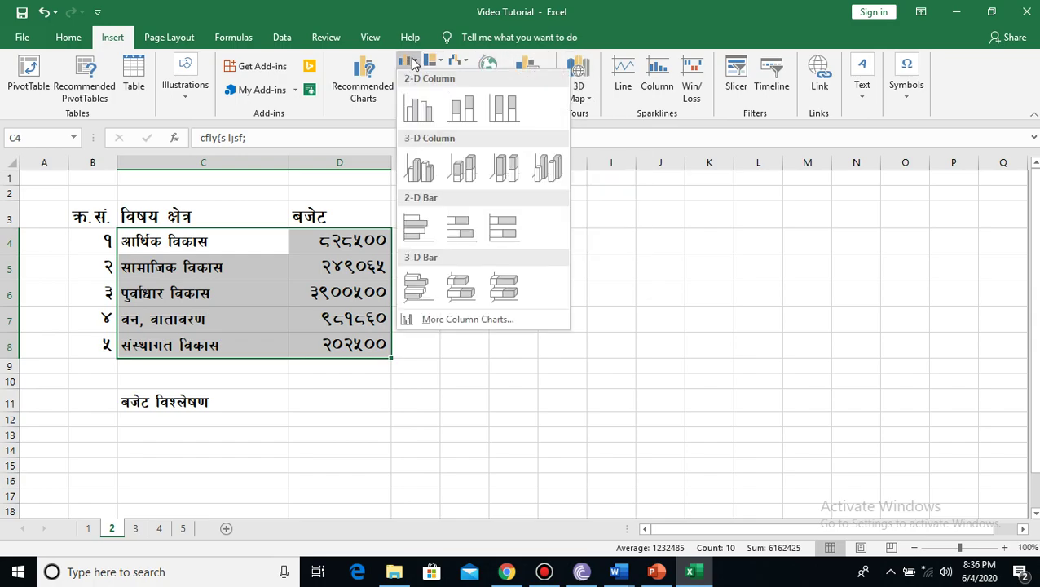
left_click(419, 124)
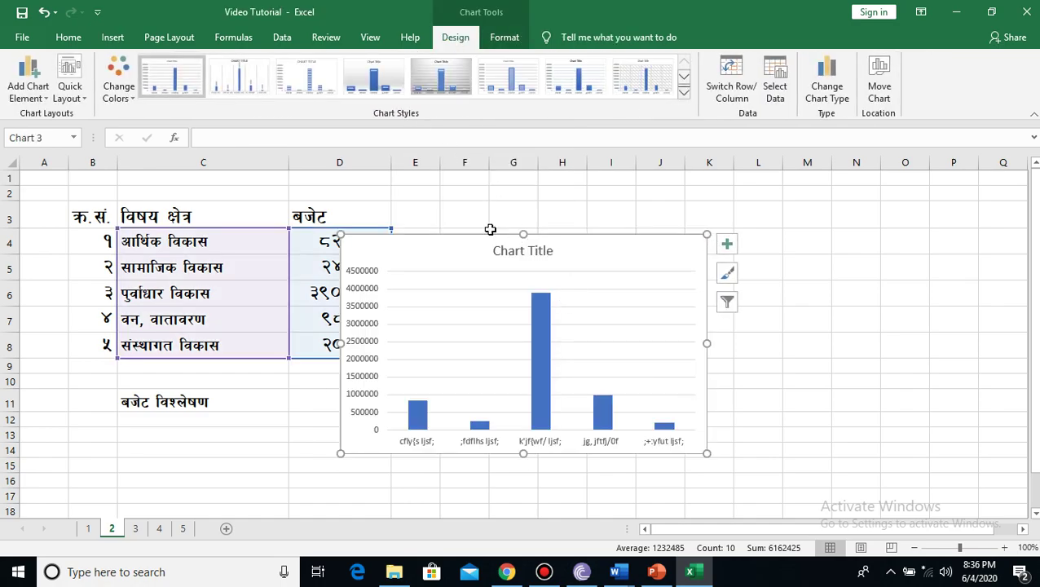
left_click_drag(470, 240, 569, 226)
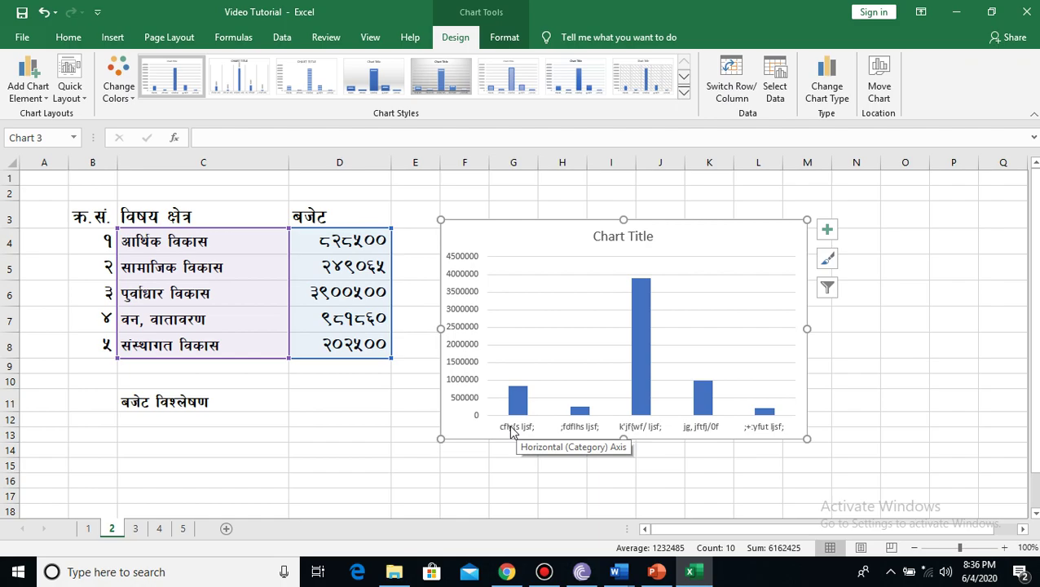
right_click(511, 430)
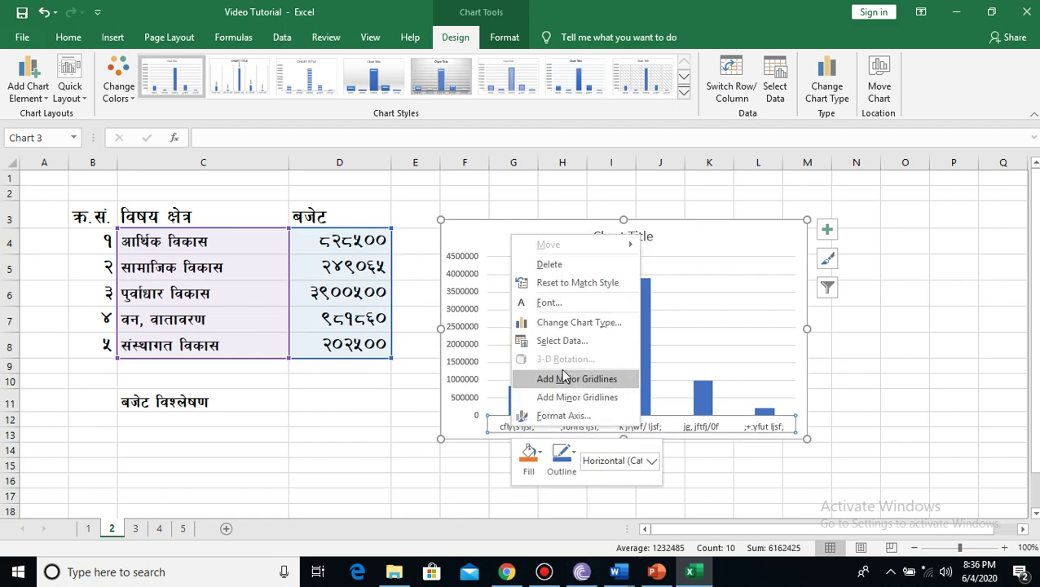
- Set the chart's category labels to Preeti, Bold, size 14
left_click(550, 307)
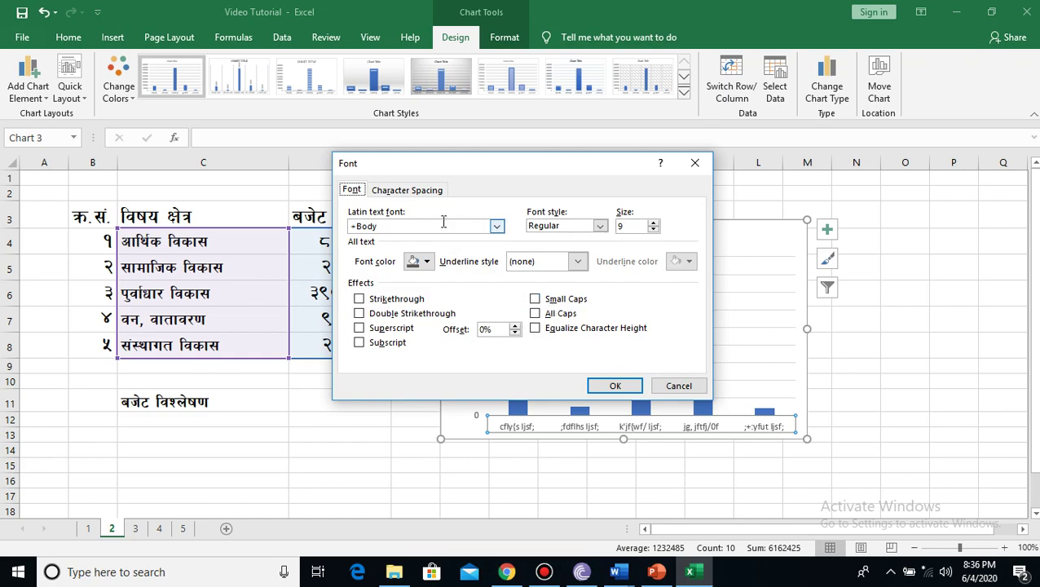
left_click(443, 222)
type("Preeti")
left_click(601, 229)
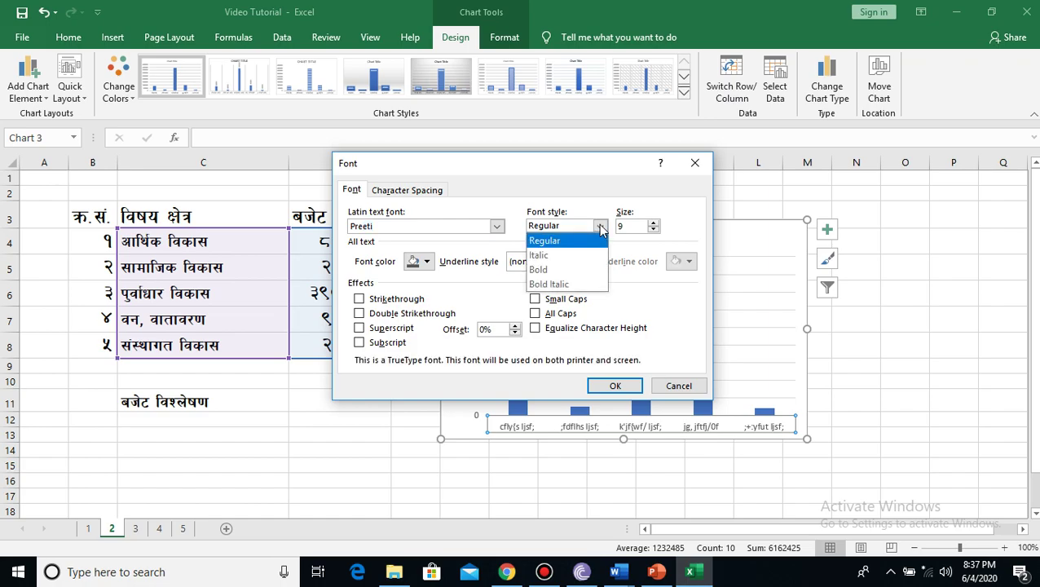
left_click(544, 270)
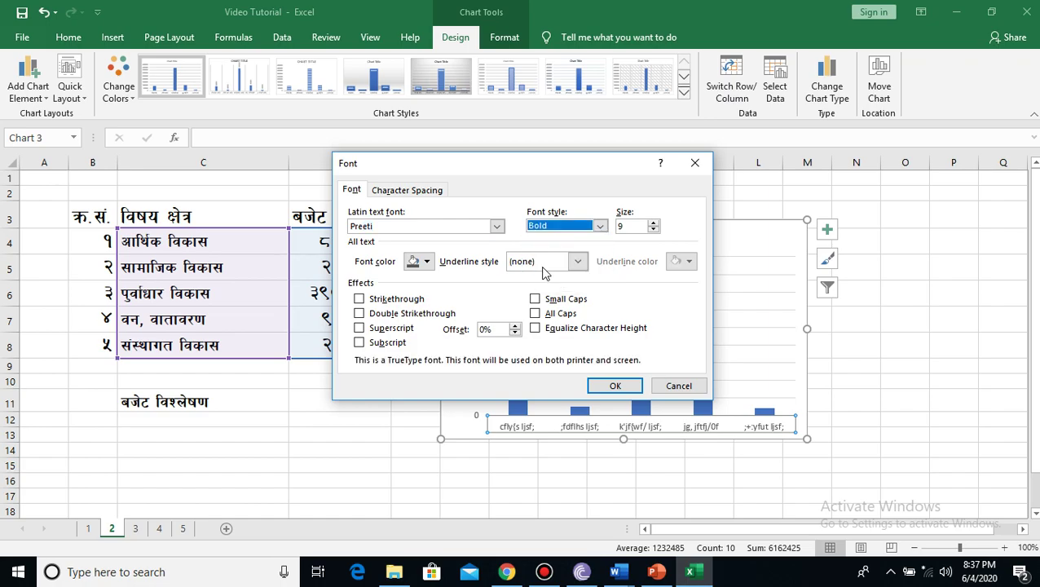
left_click(624, 227)
key("BackSpace")
type("14")
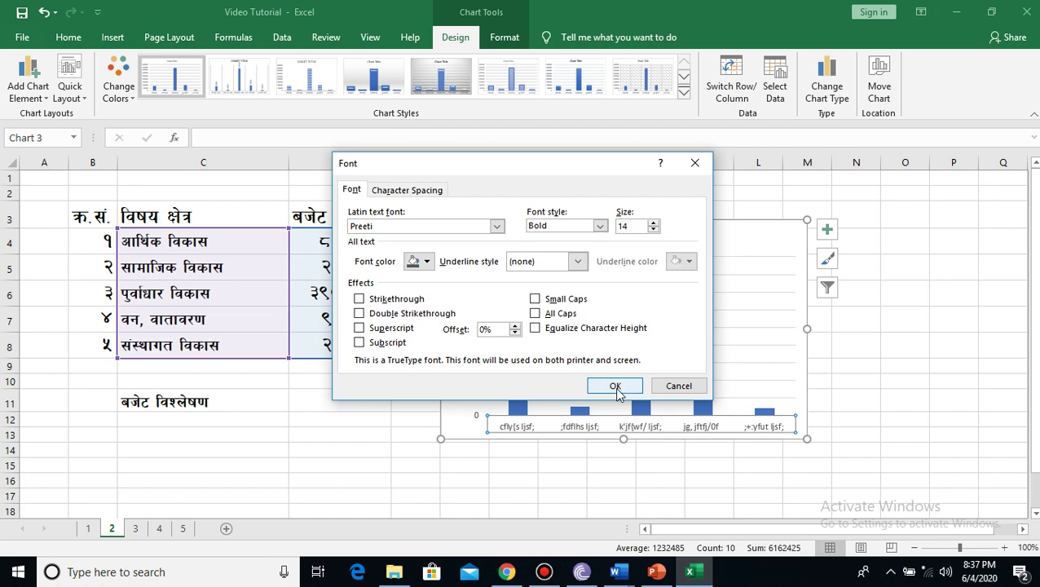
left_click(615, 387)
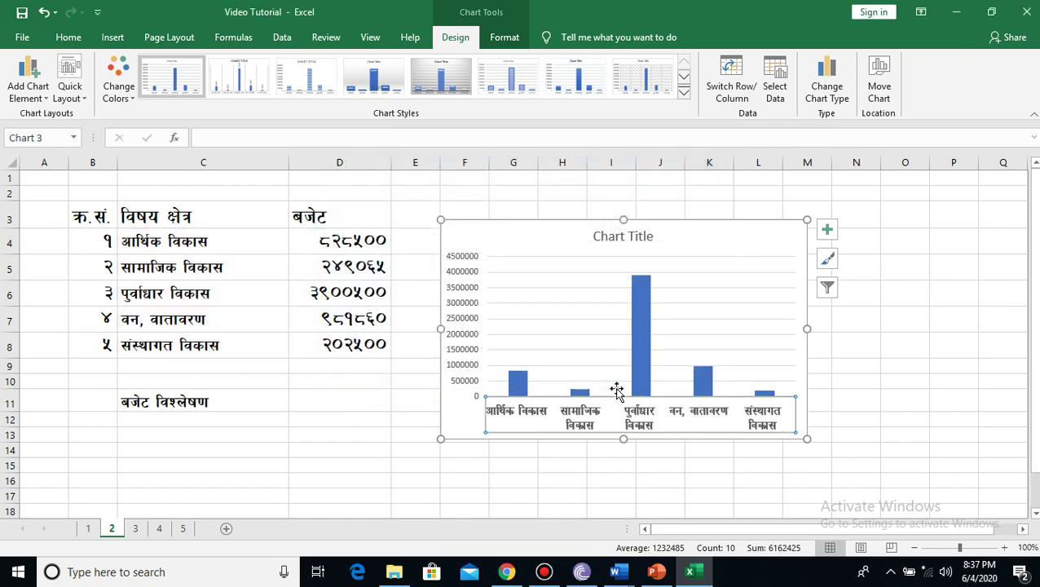
left_click(840, 383)
- Widen the chart so labels fit one line and select the heading text in C11
left_click(789, 355)
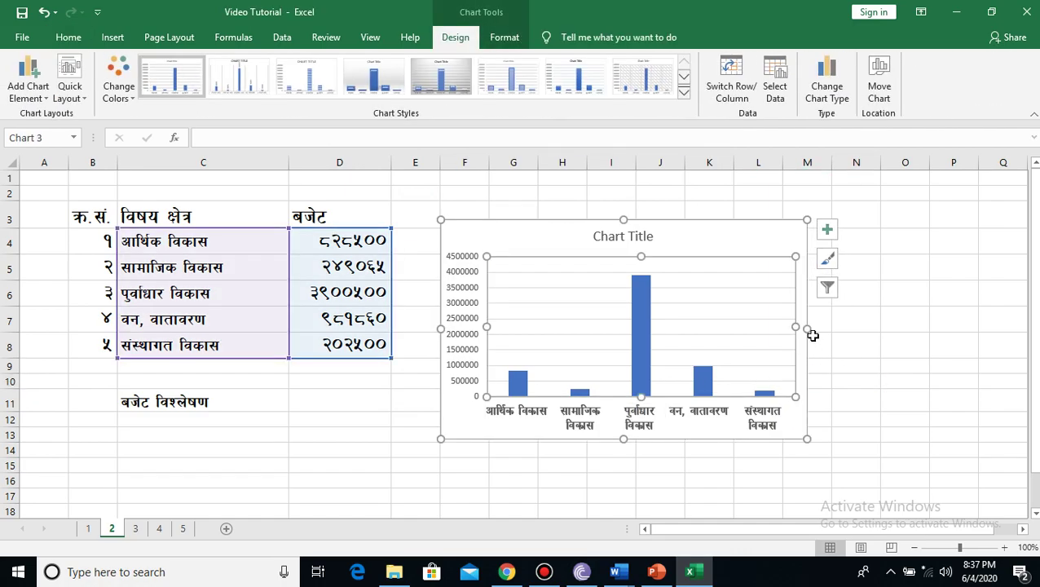
left_click_drag(806, 328, 927, 331)
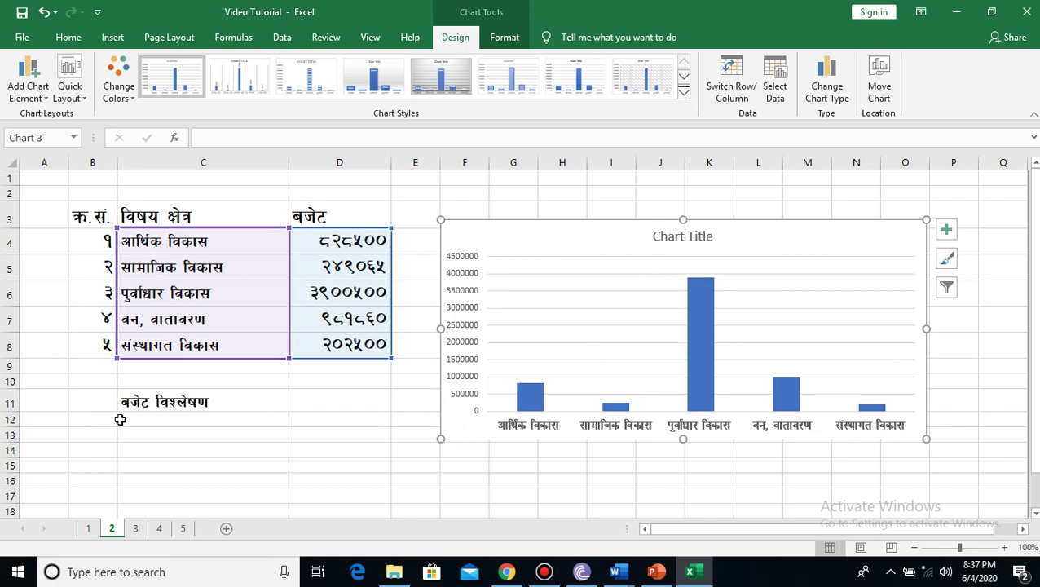
left_click(224, 399)
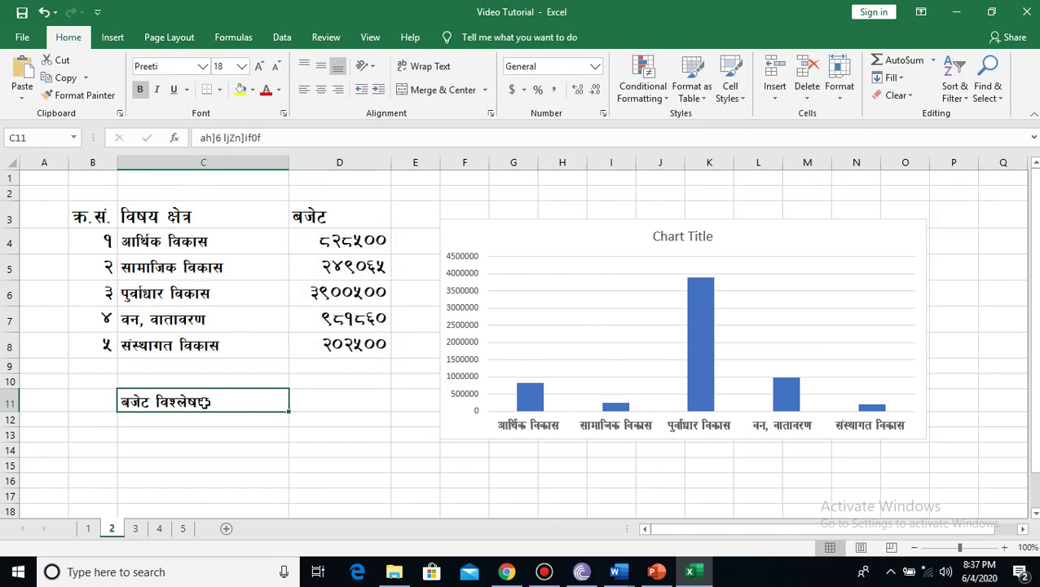
double_click(218, 402)
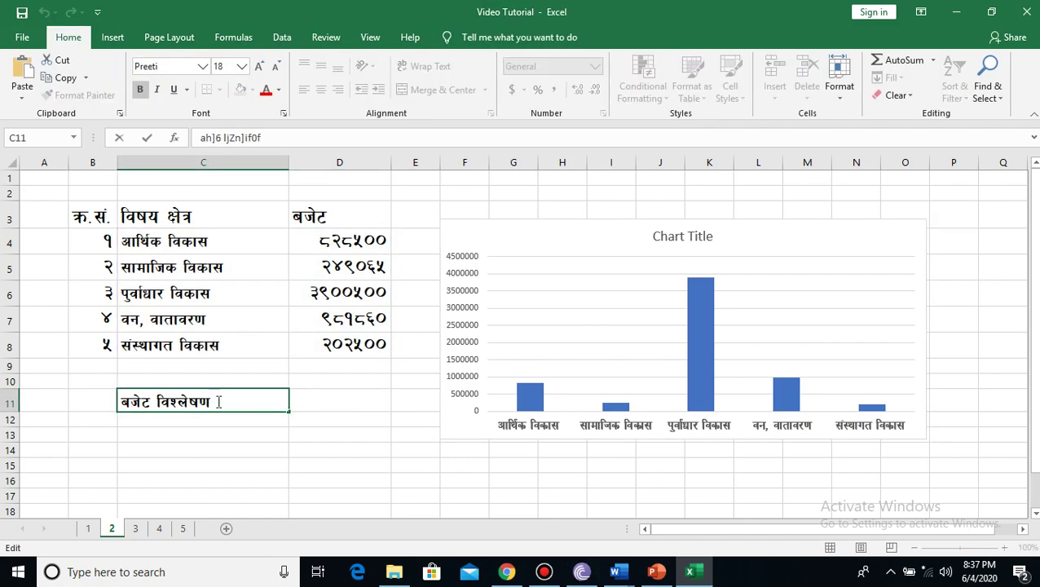
left_click_drag(218, 402, 120, 400)
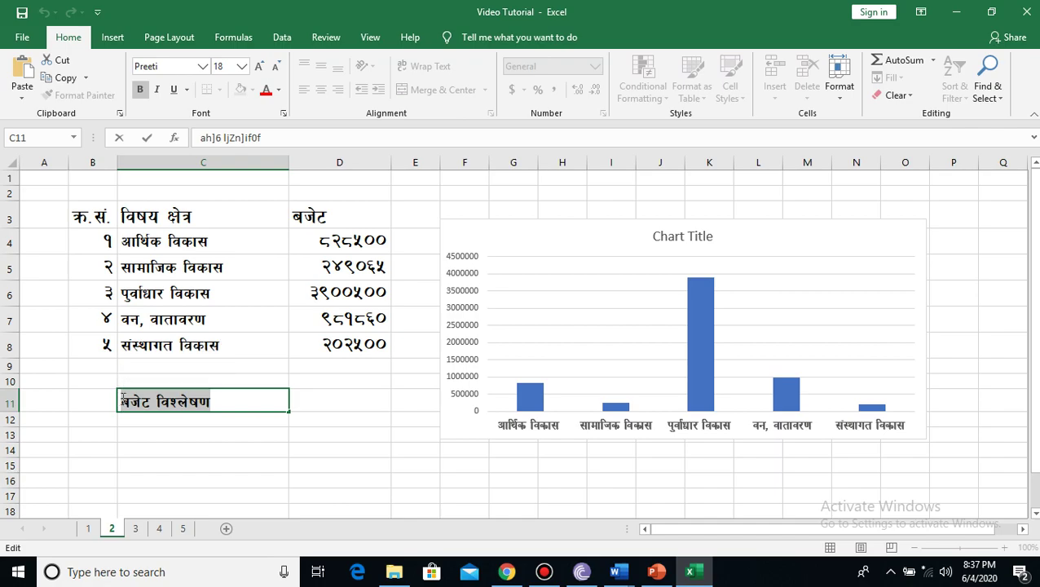
- Replace the chart title with 'बजेट विश्लेषण' and make it bold Preeti
double_click(670, 236)
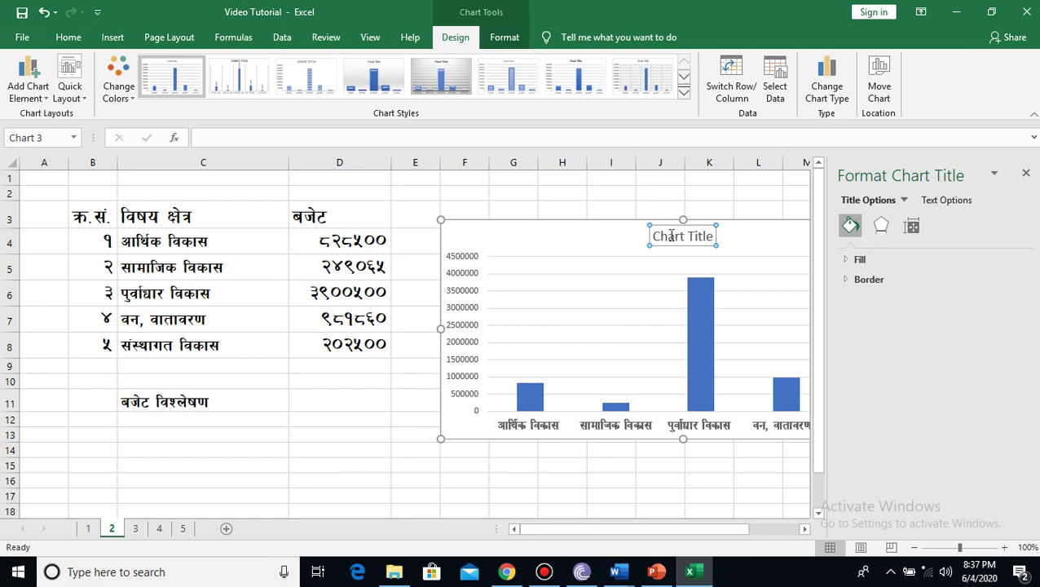
triple_click(671, 236)
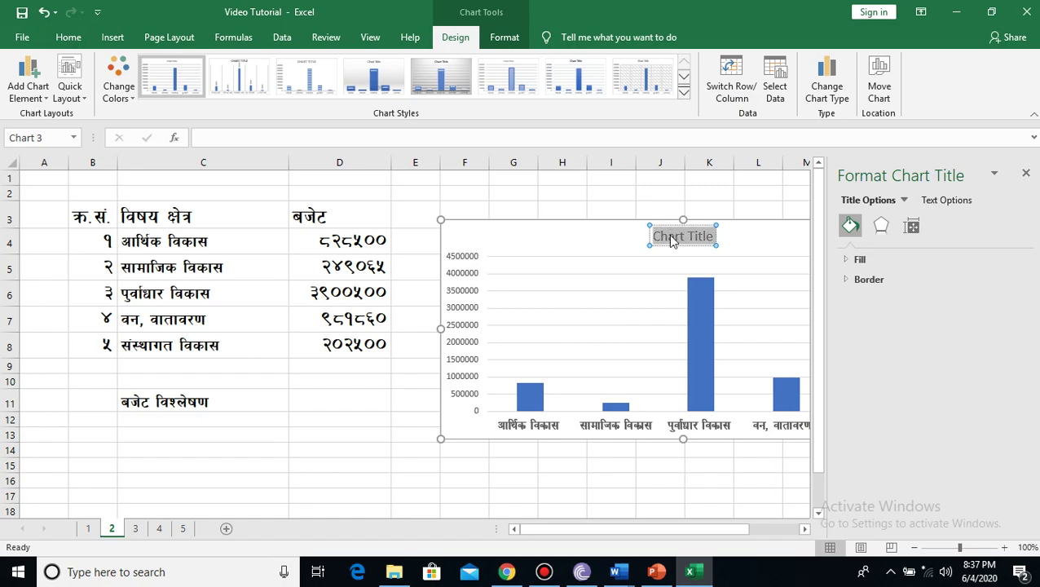
type("ah]6 ljZn]if0f")
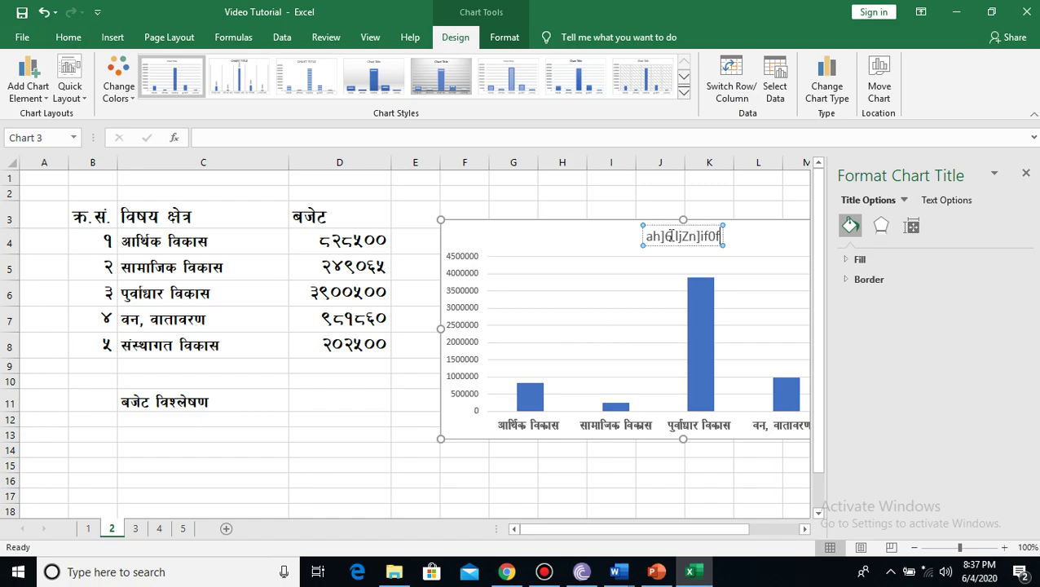
triple_click(670, 236)
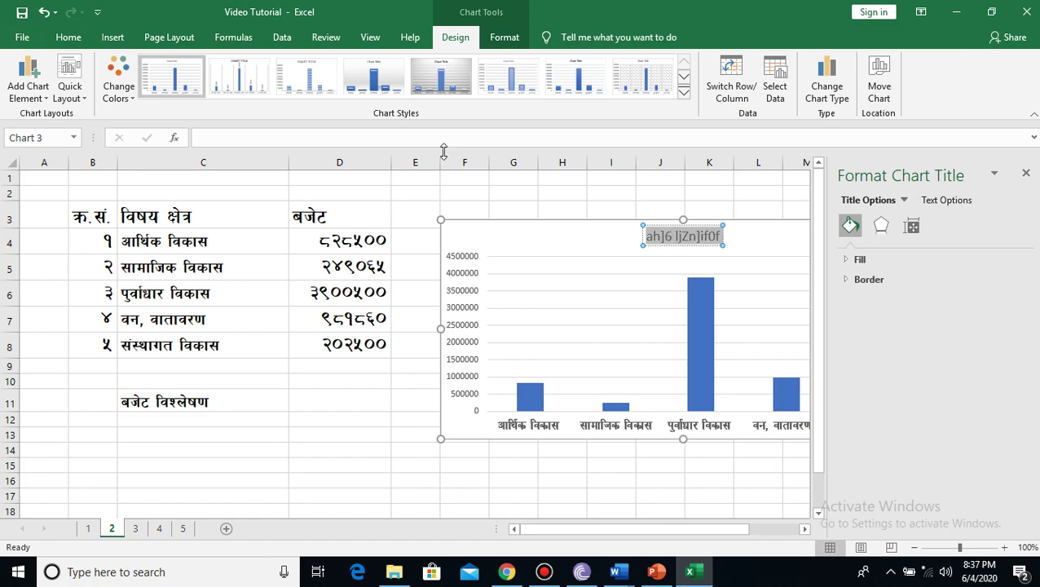
left_click(69, 39)
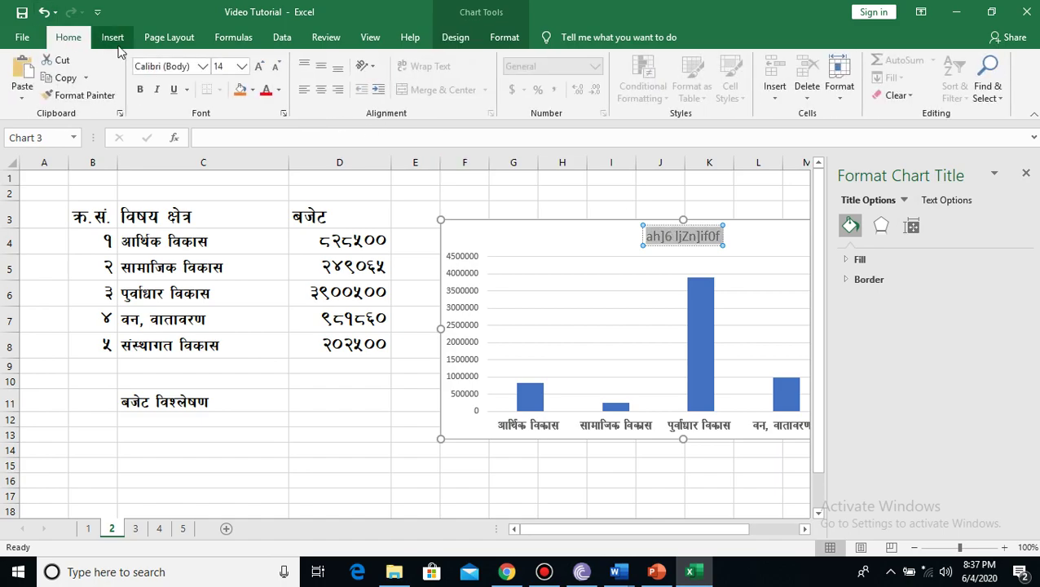
left_click(181, 67)
type("Preeti")
key("Return")
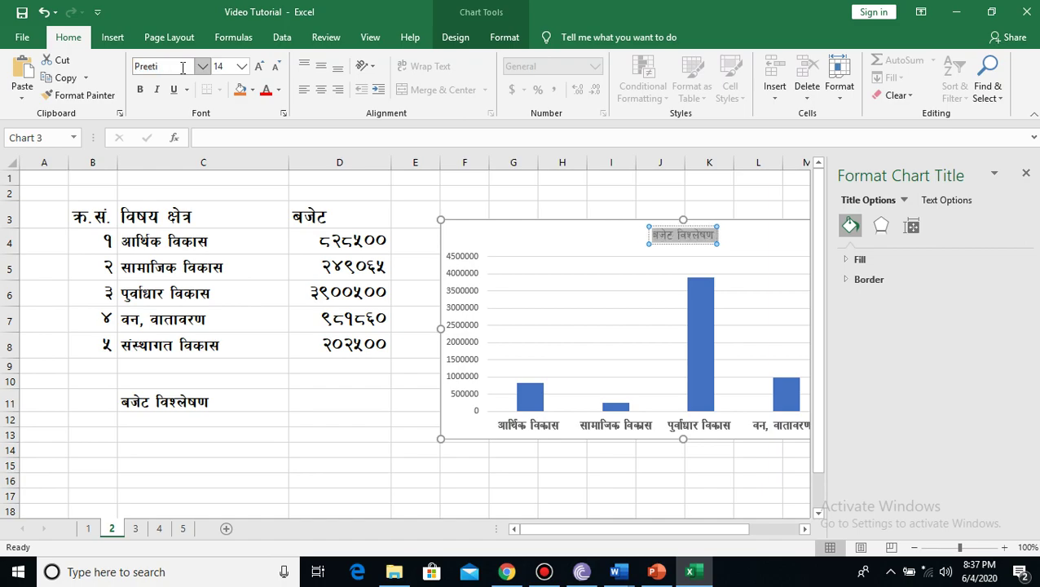
key("ctrl+b")
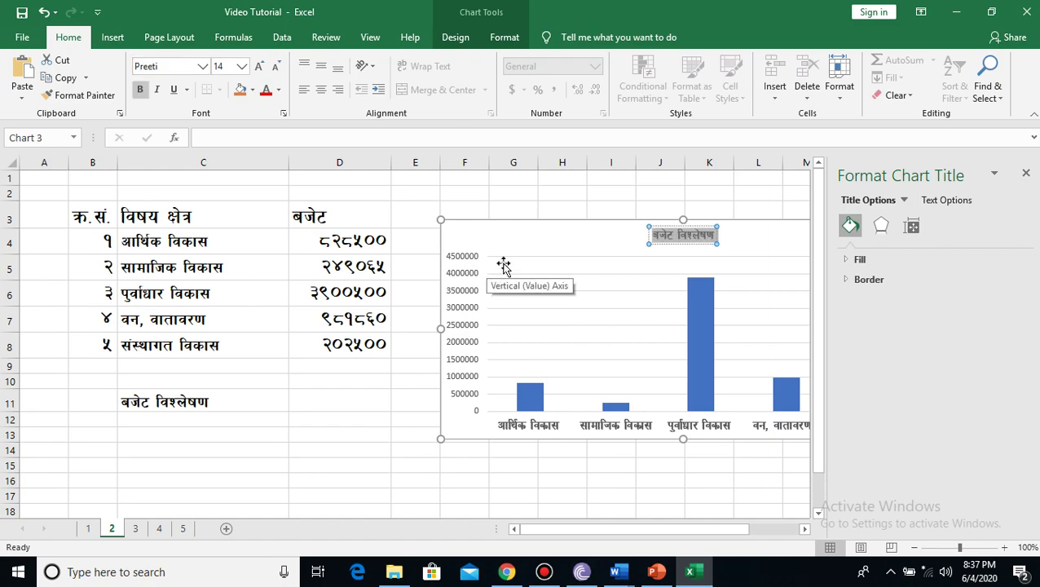
left_click(749, 256)
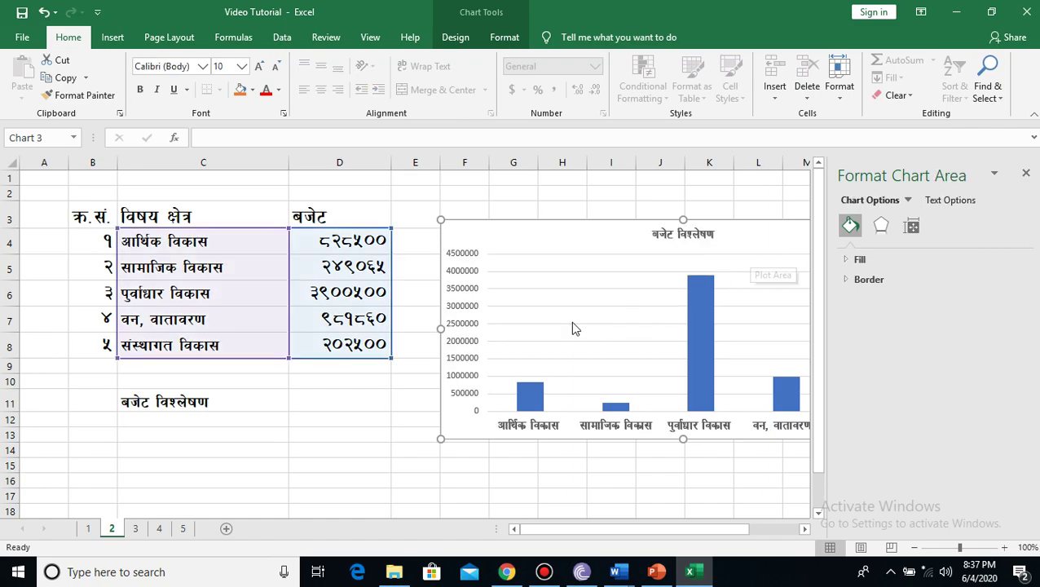
- Format the value-axis numbers as bold 10-pt Fontasy Himali
left_click(461, 360)
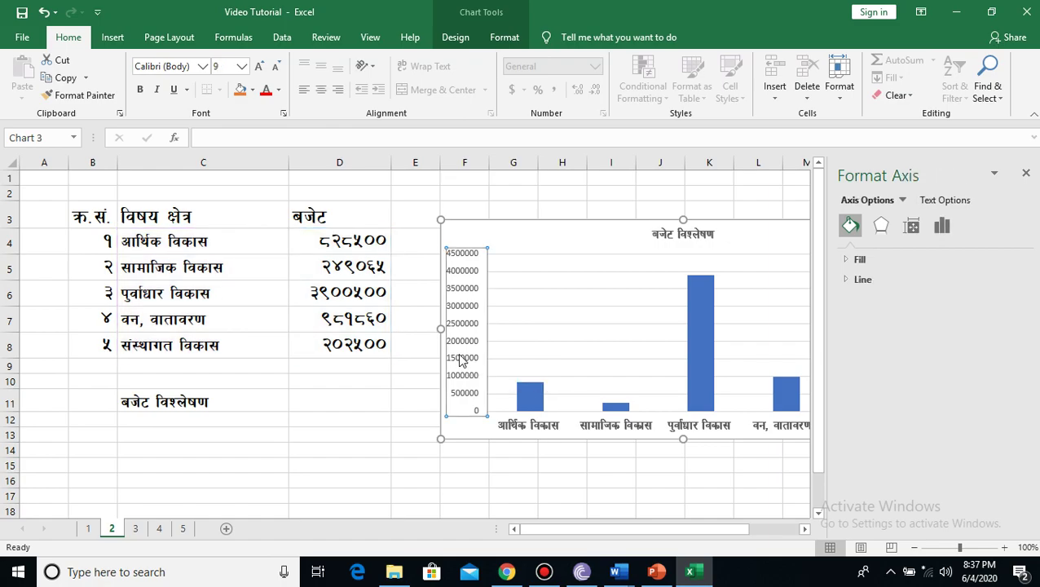
right_click(461, 360)
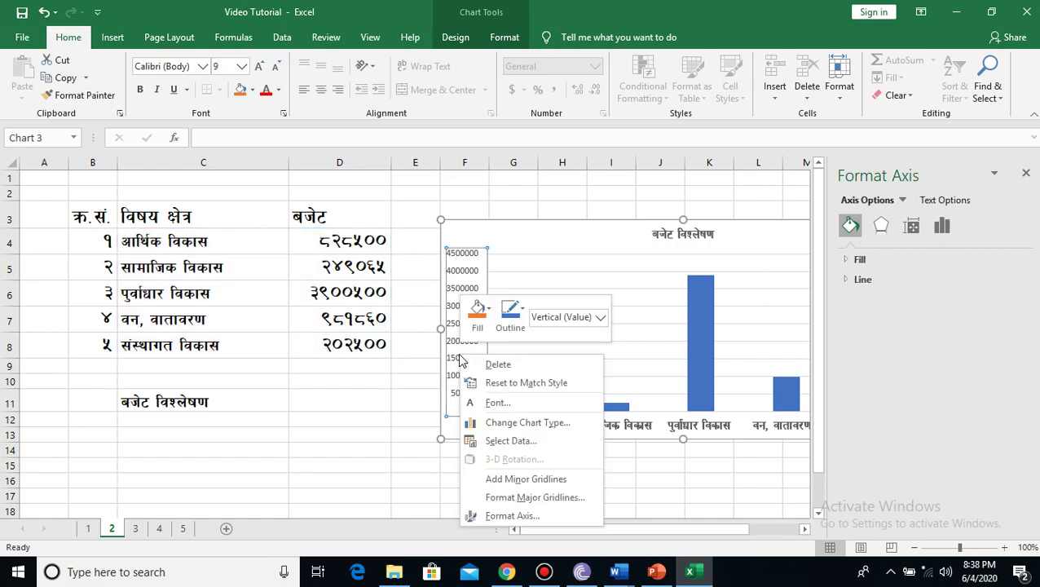
left_click(498, 403)
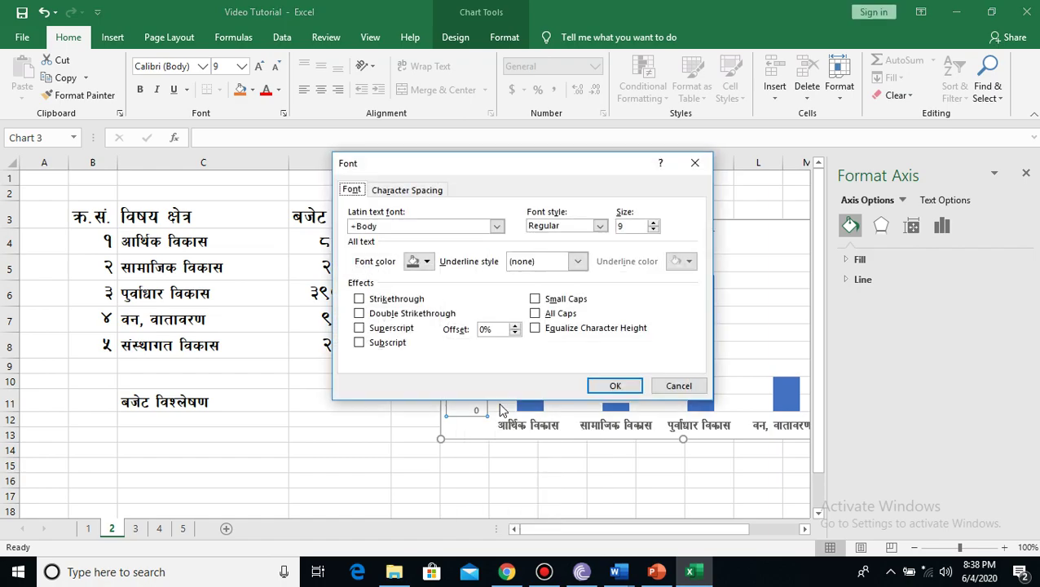
left_click(413, 225)
type("Fontasy Himali")
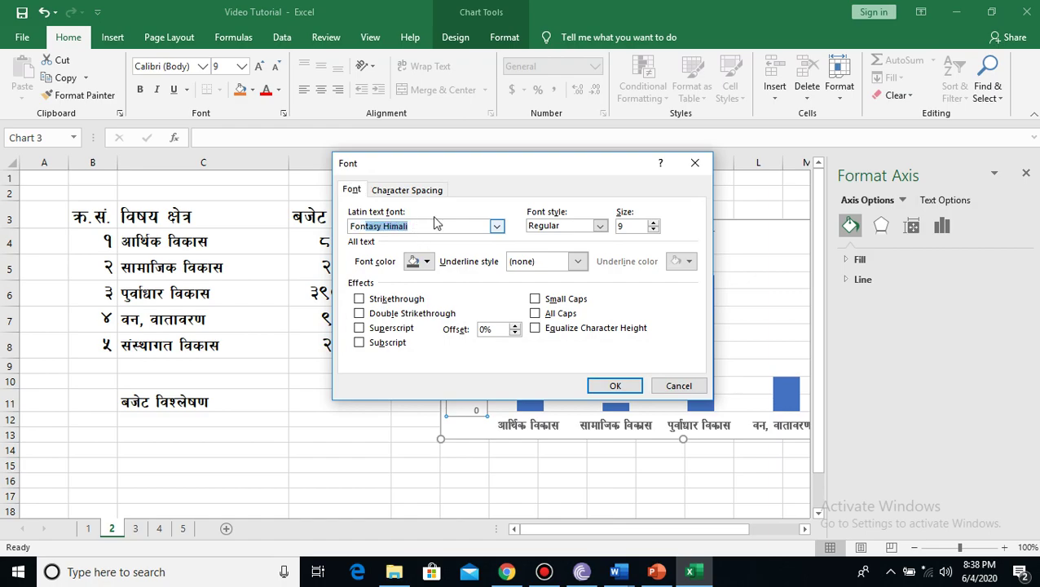
left_click(601, 228)
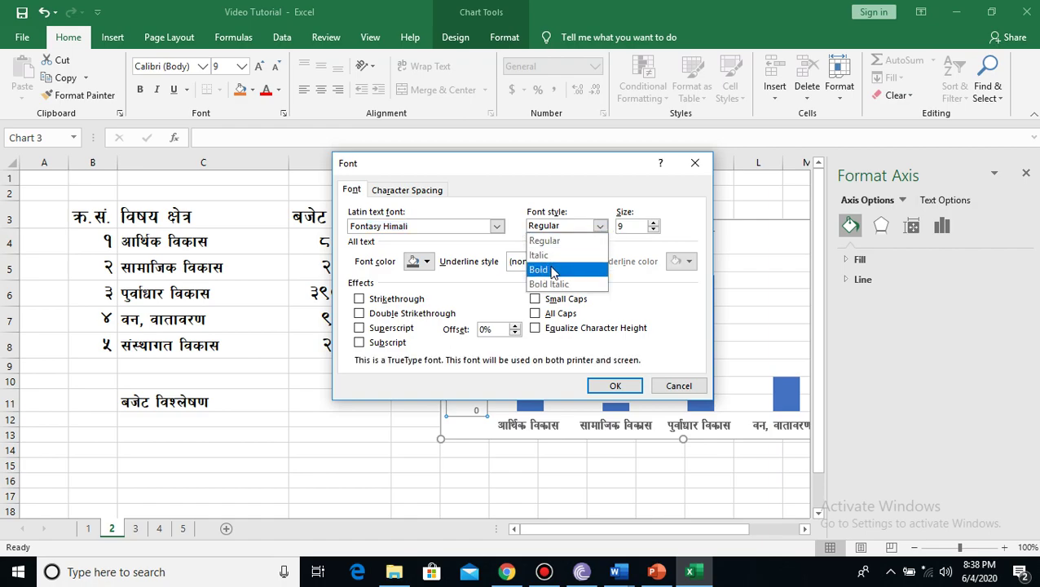
left_click(551, 272)
left_click(632, 227)
key("BackSpace")
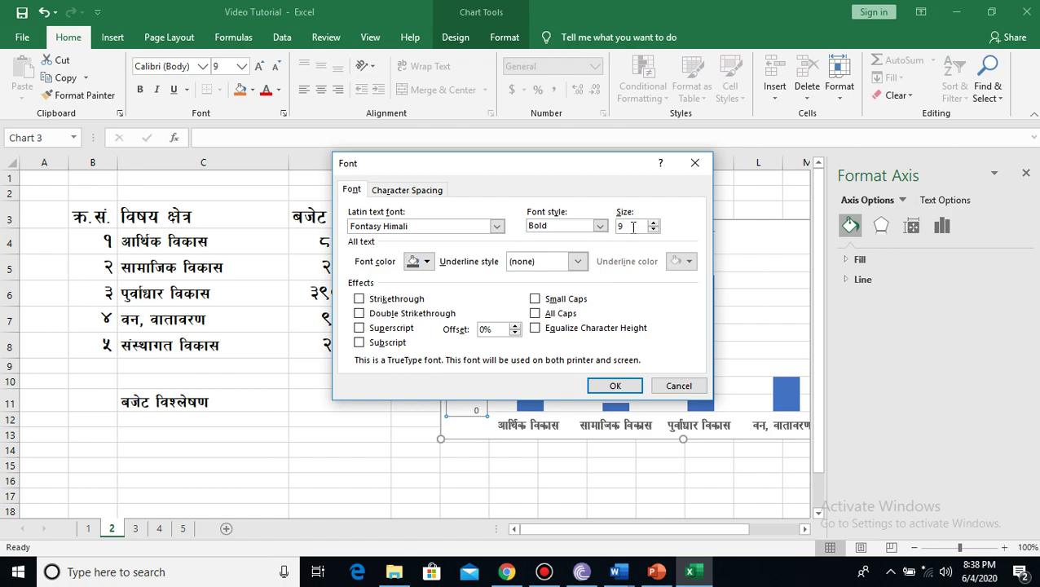
type("10")
left_click(616, 386)
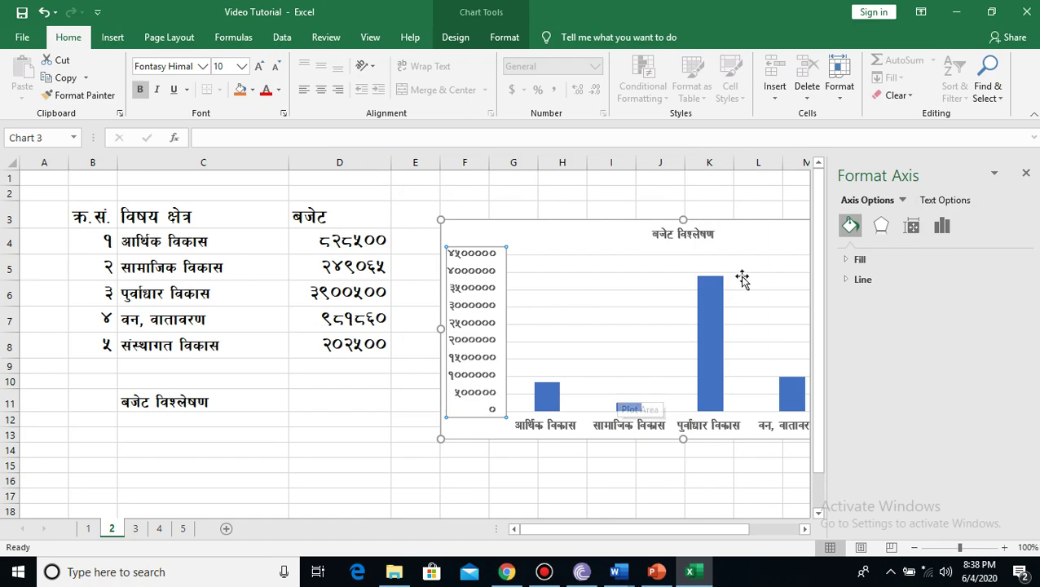
left_click(1026, 177)
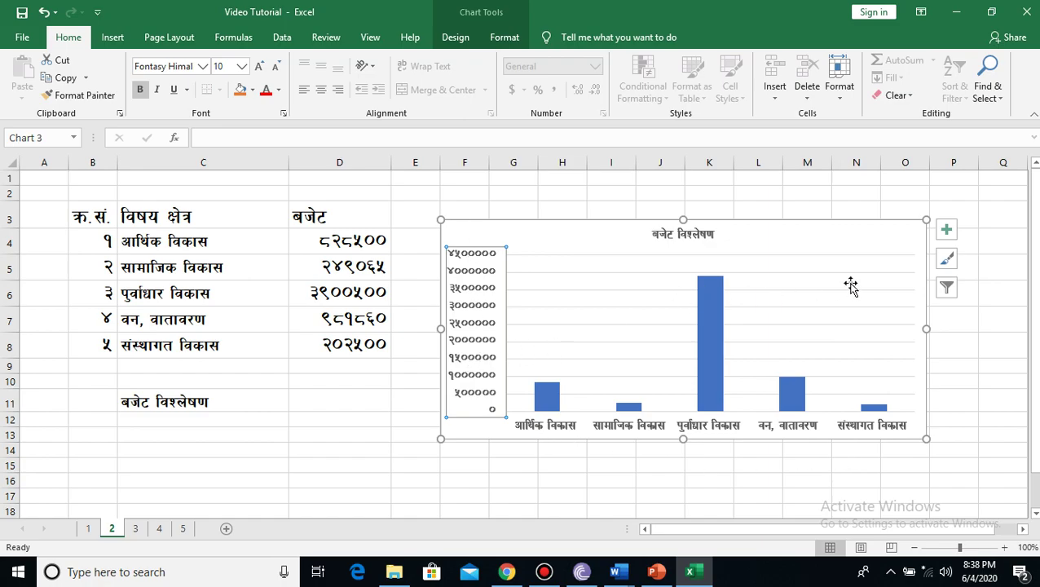
- Add data labels above every bar of the budget series
left_click(551, 392)
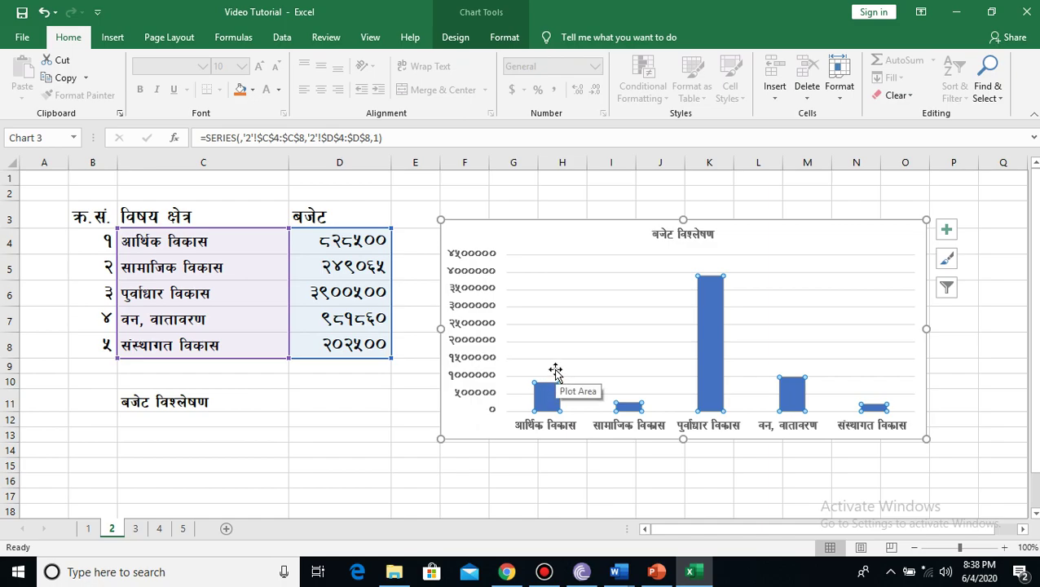
left_click(700, 366)
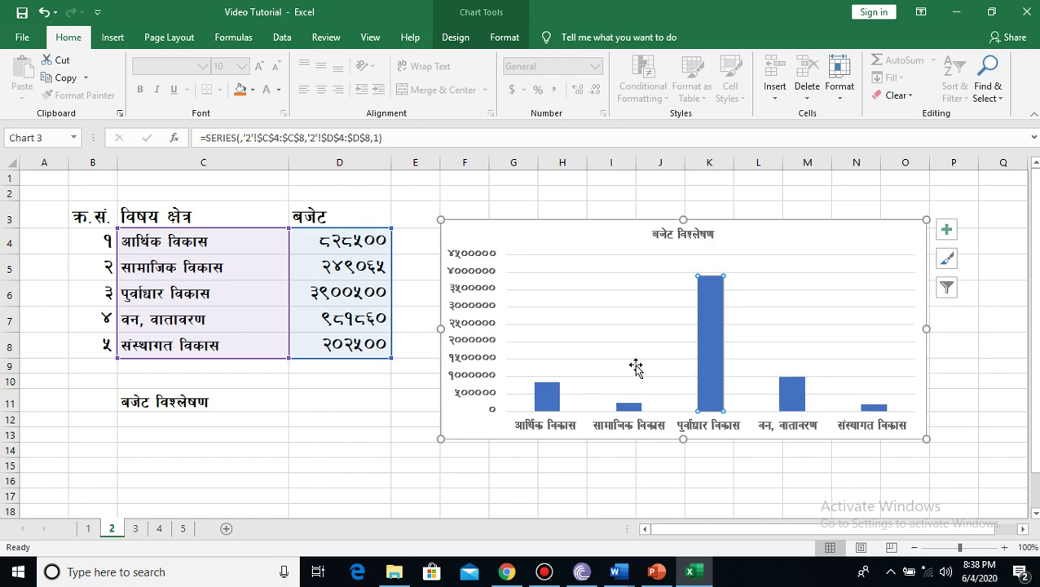
left_click(546, 398)
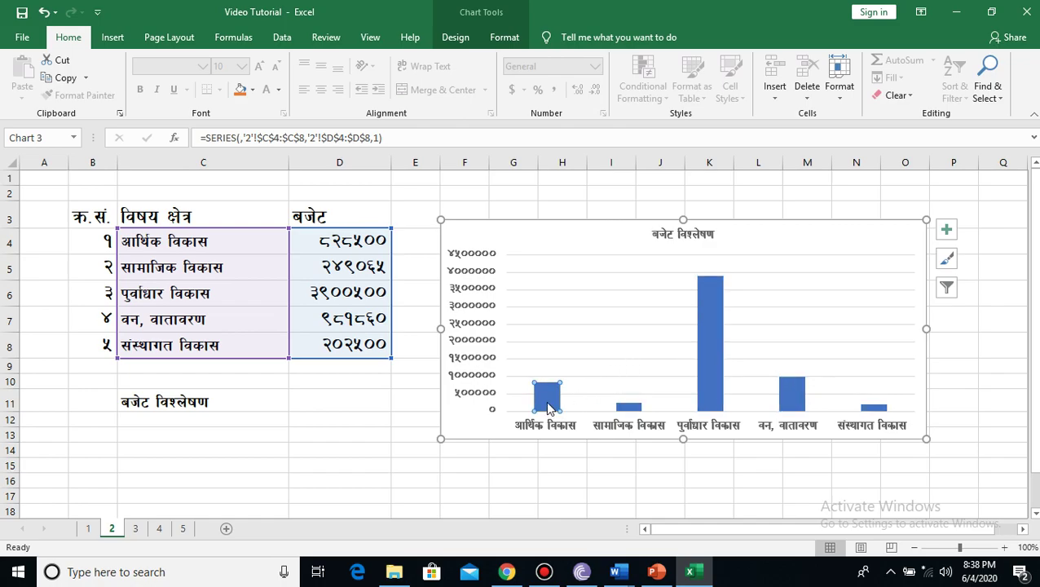
left_click(613, 478)
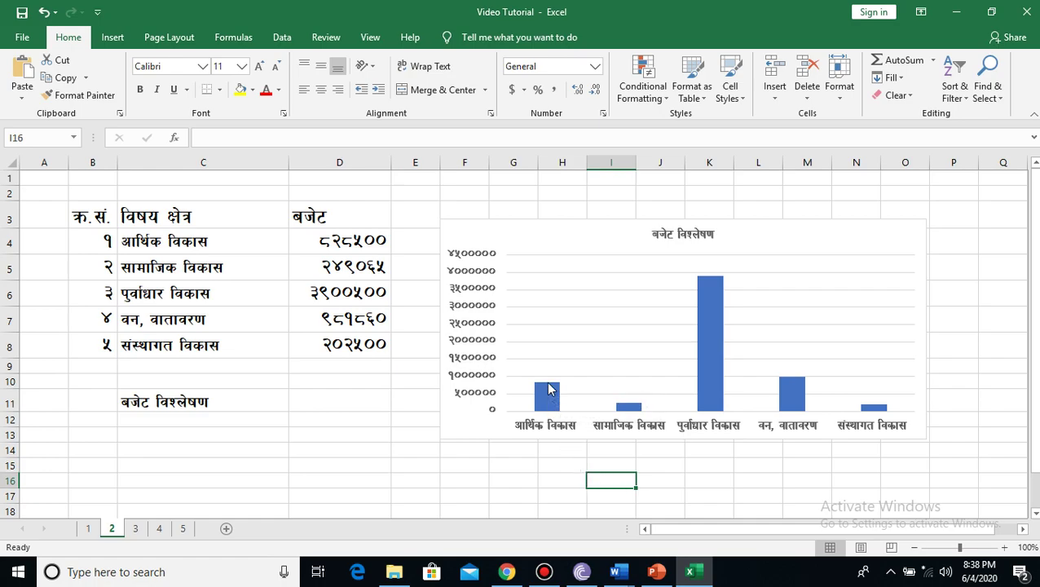
left_click(550, 389)
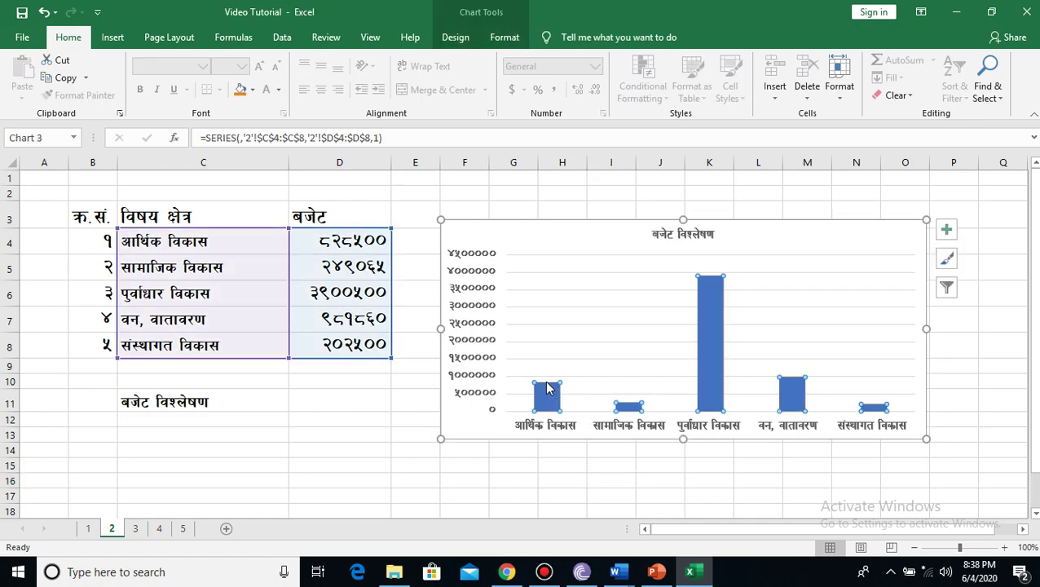
right_click(547, 389)
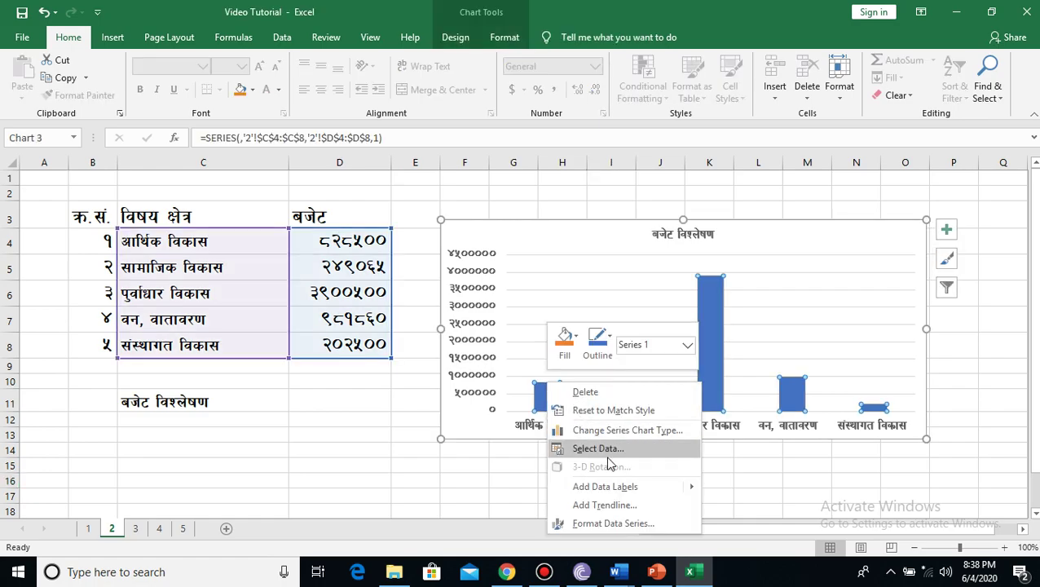
left_click(613, 489)
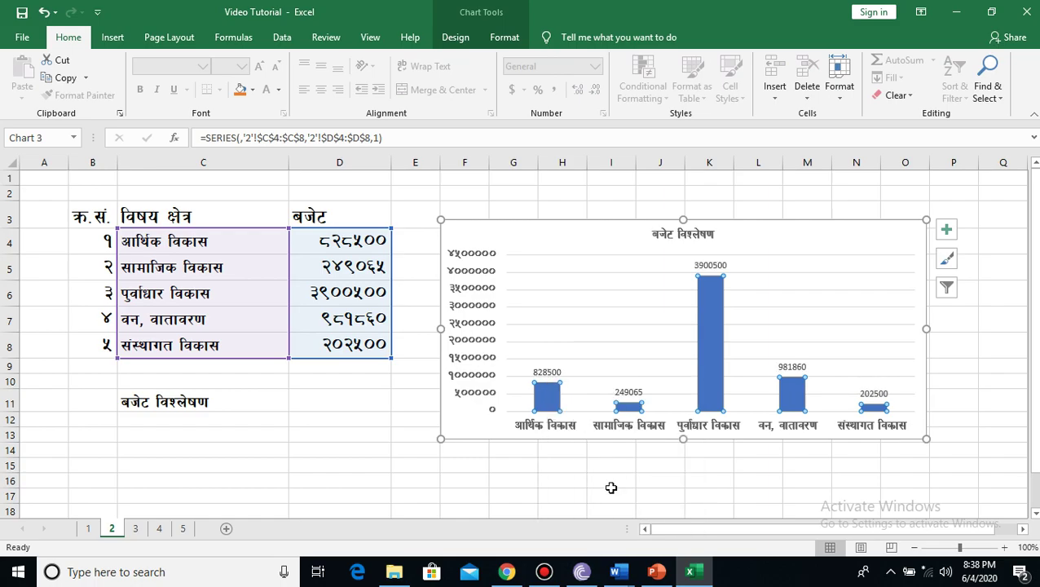
- Set the data labels' font to bold Fontasy Himali
left_click(862, 287)
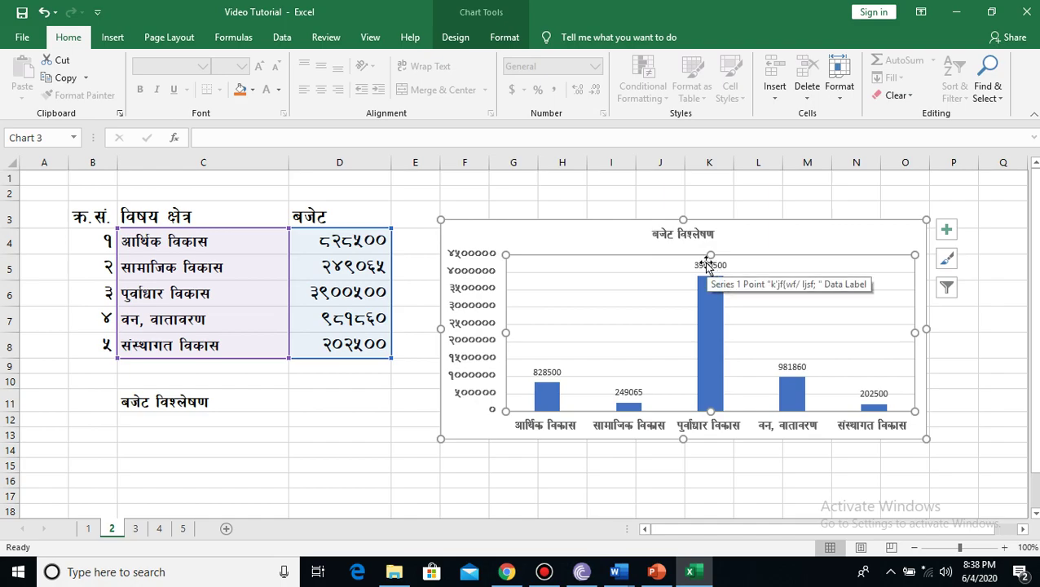
left_click(708, 267)
right_click(708, 267)
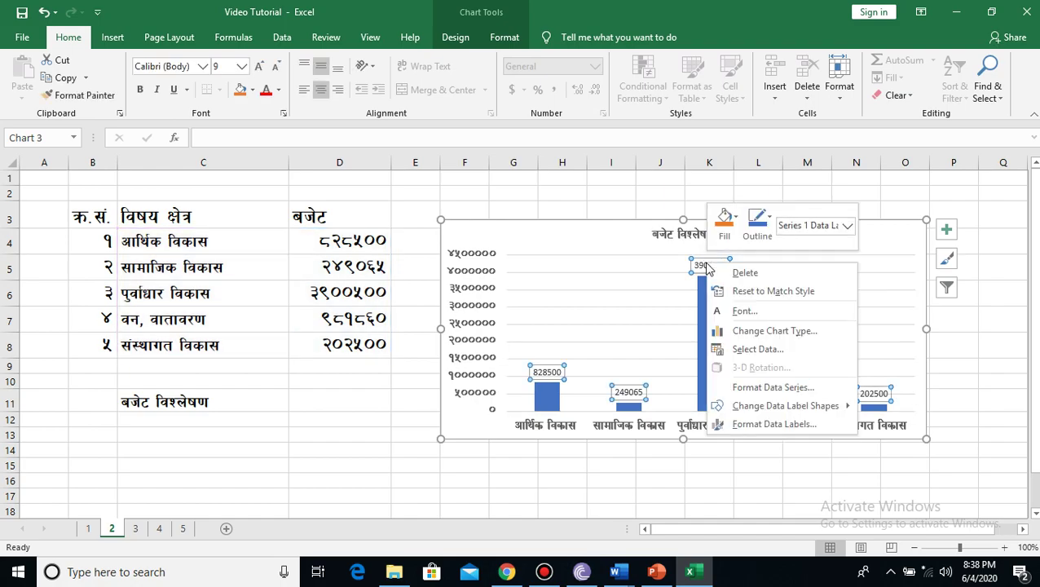
left_click(743, 312)
left_click(397, 228)
type("Fontasy Himali")
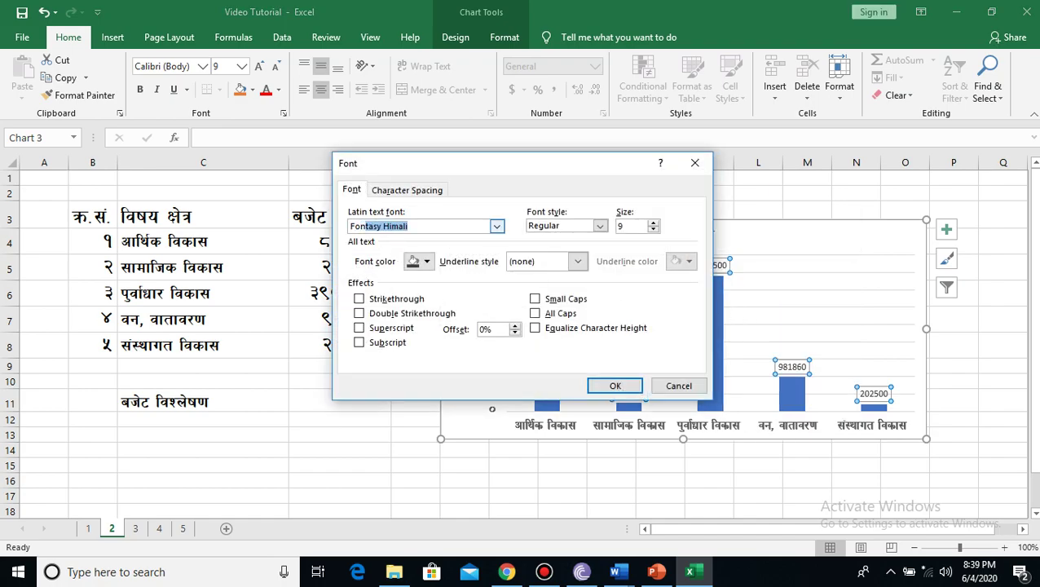
left_click(599, 226)
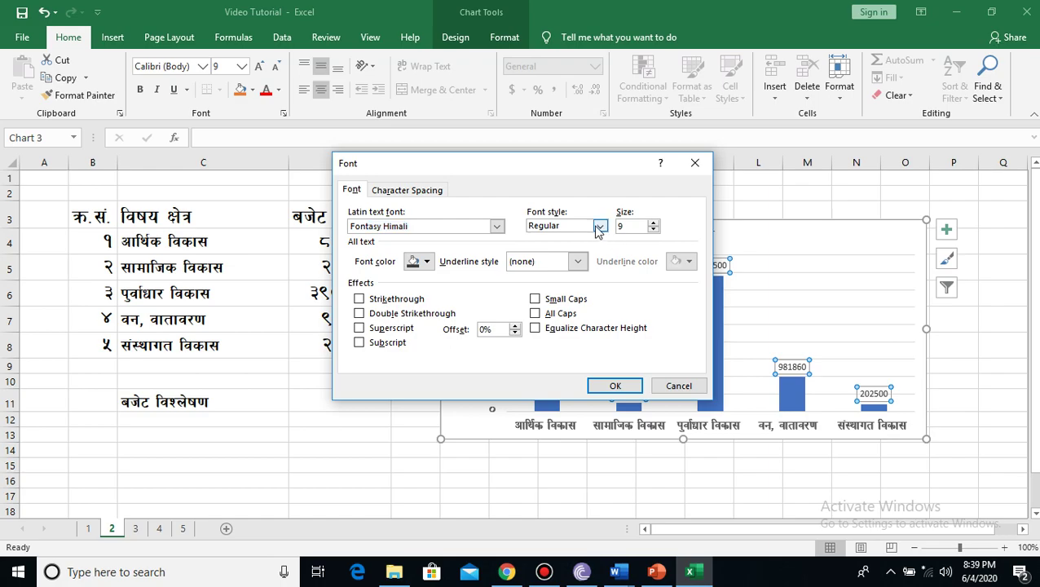
left_click(547, 270)
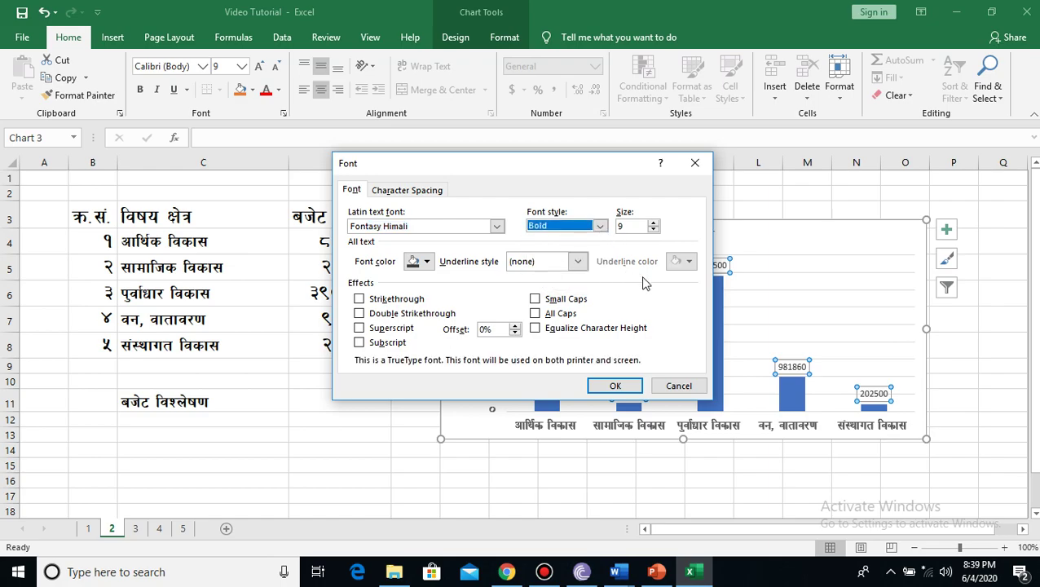
left_click(615, 386)
left_click(685, 456)
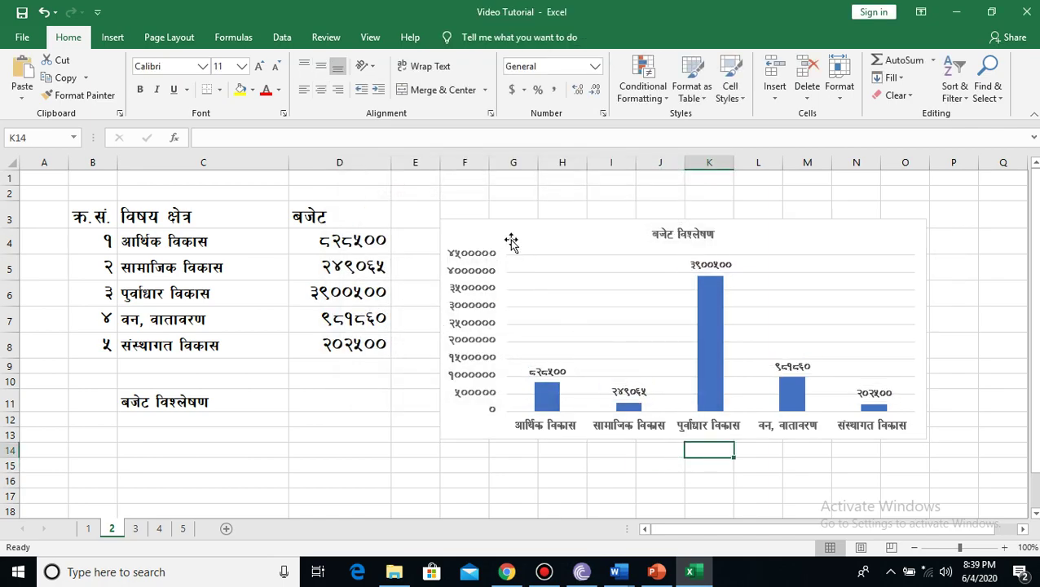
- Copy the whole chart to the clipboard
left_click(472, 244)
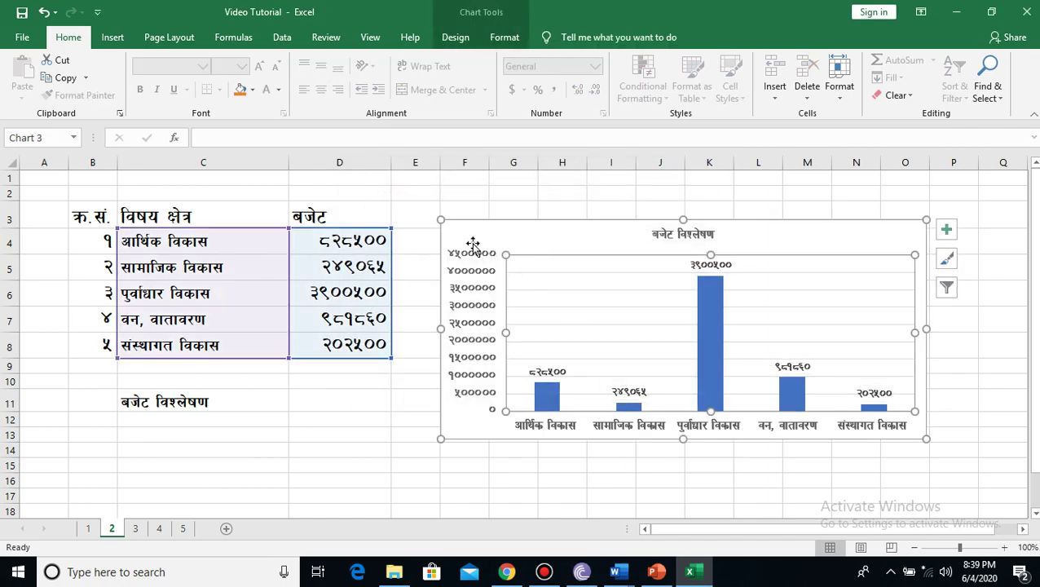
left_click(437, 219)
key("ctrl+c")
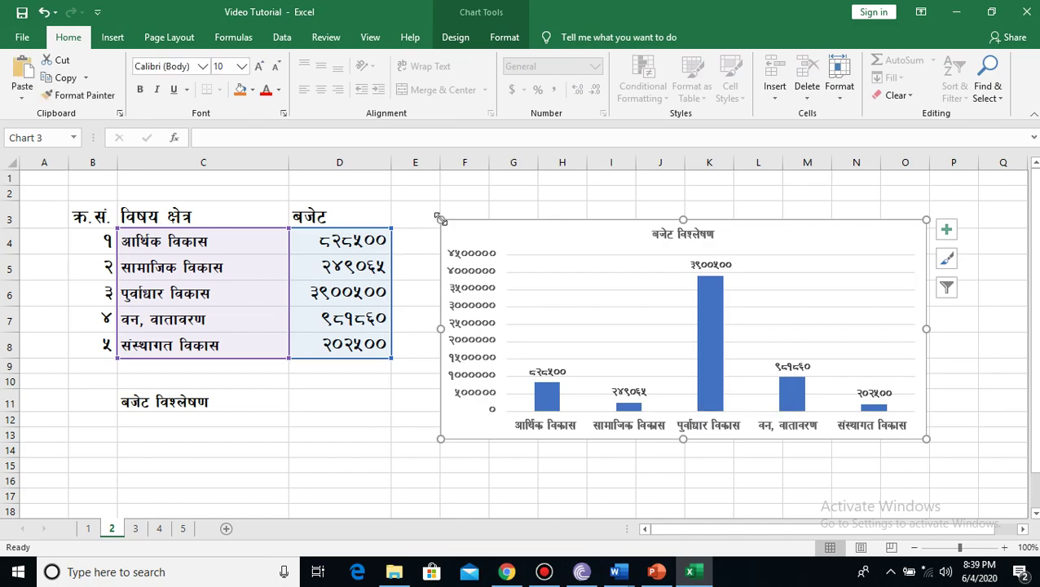
mouse_move(618, 572)
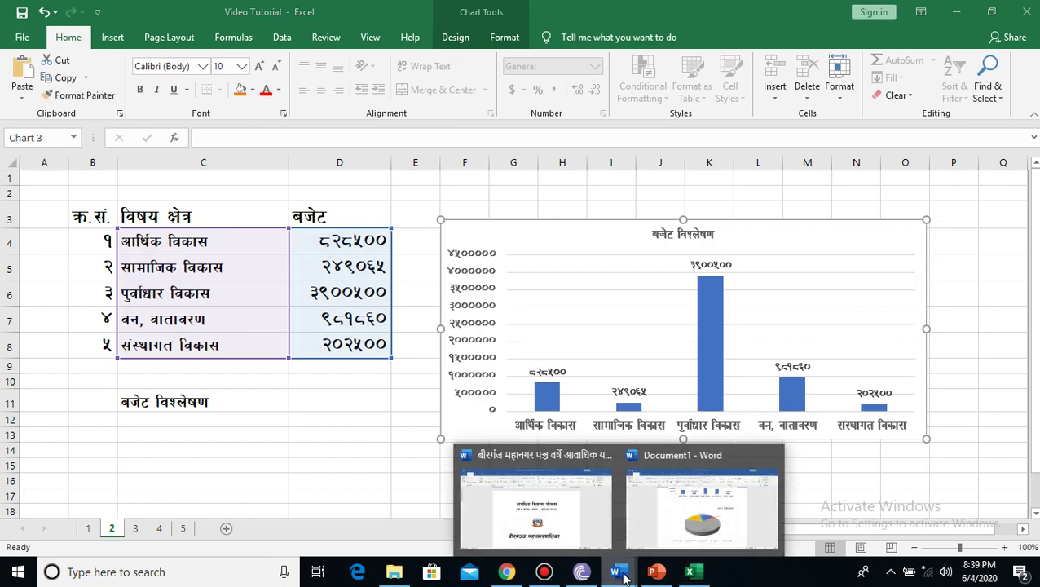
- In the Word document, delete the existing pie chart and its empty frame
left_click(679, 530)
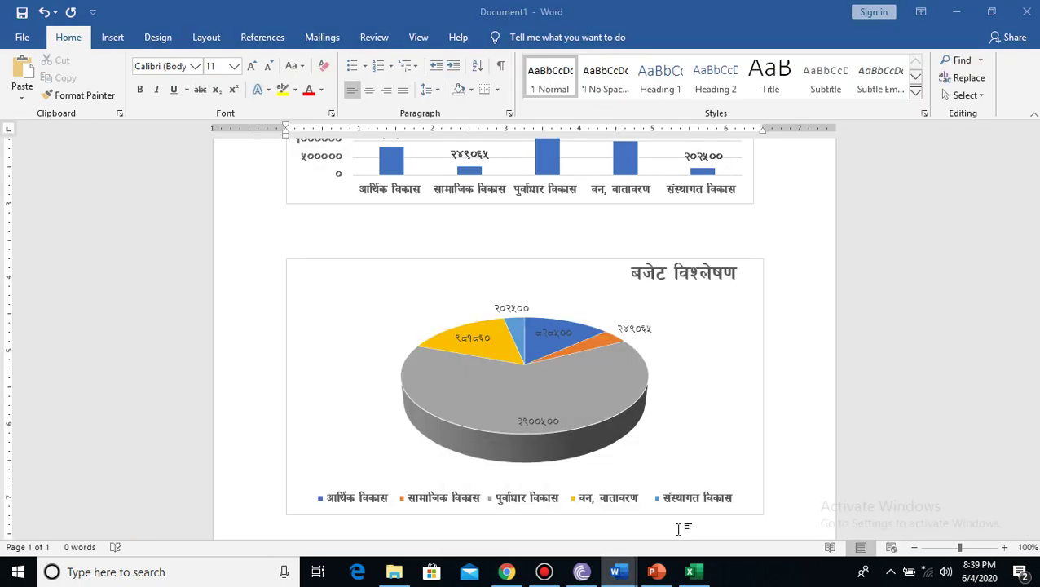
left_click(520, 384)
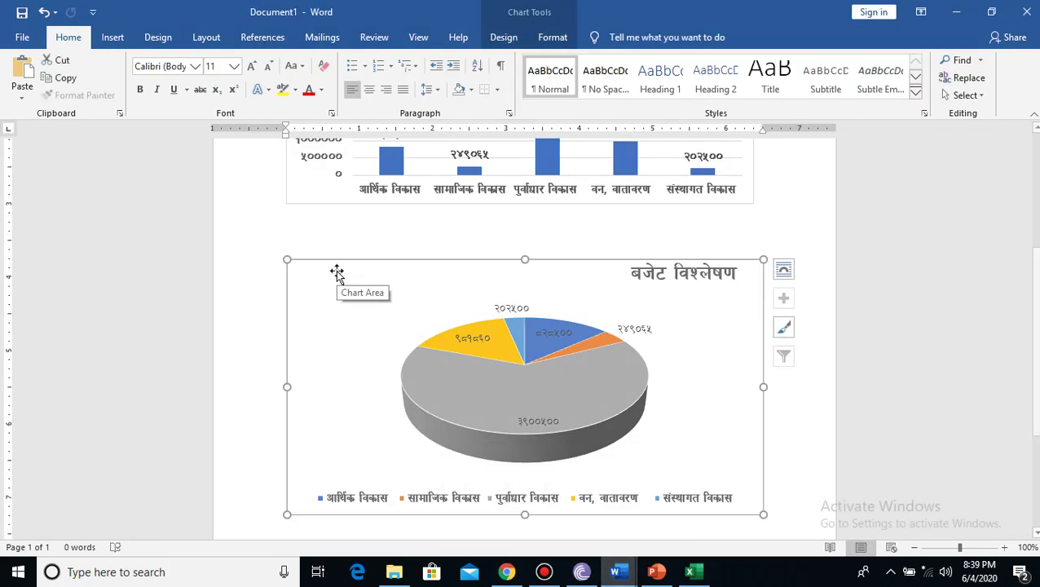
key("Delete")
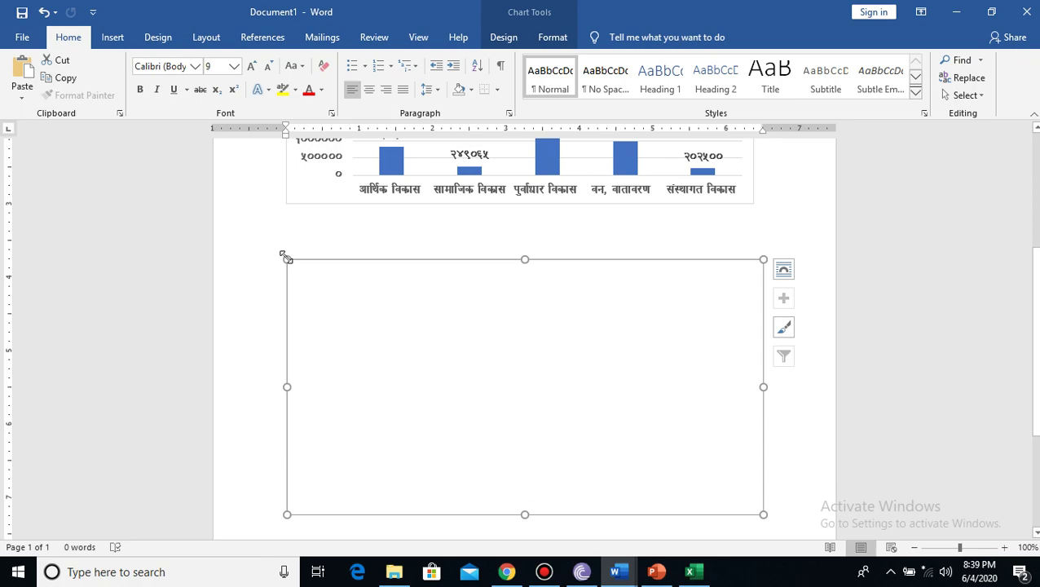
key("Delete")
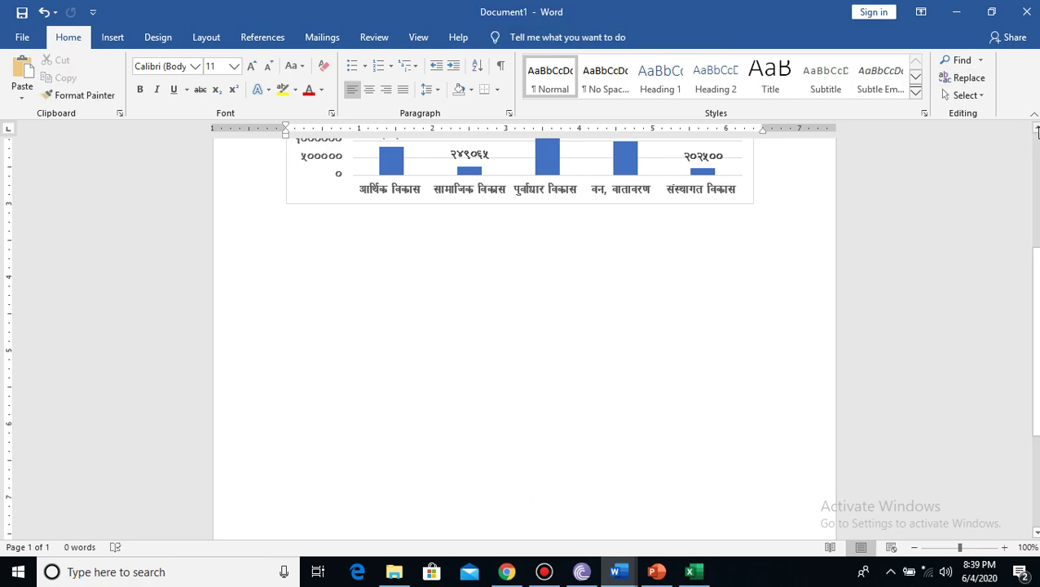
- Paste the copied bar chart onto the empty page, then return to Excel
left_click(1035, 128)
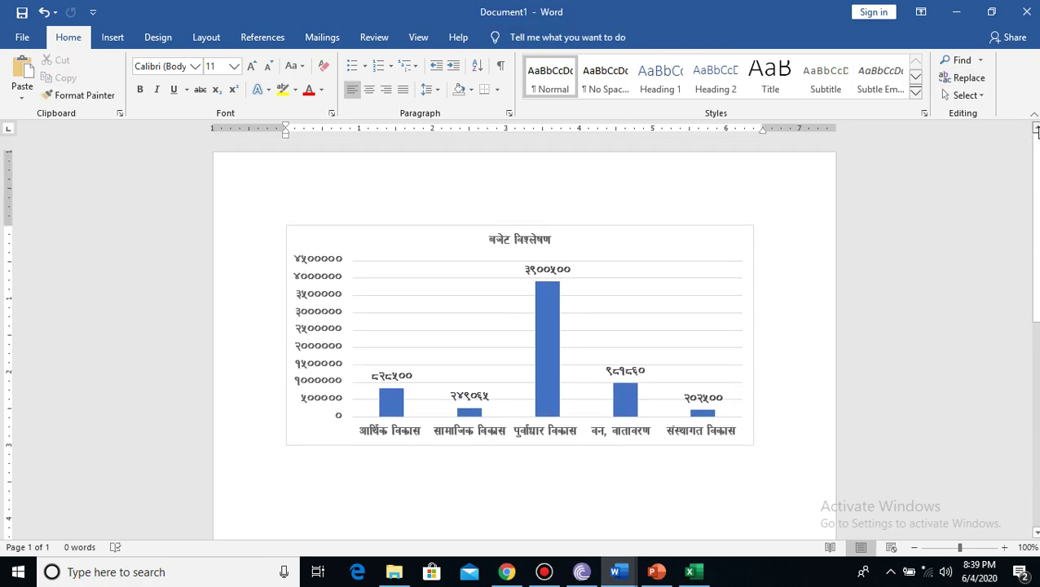
left_click(362, 236)
key("ctrl+z")
left_click(285, 222)
key("ctrl+v")
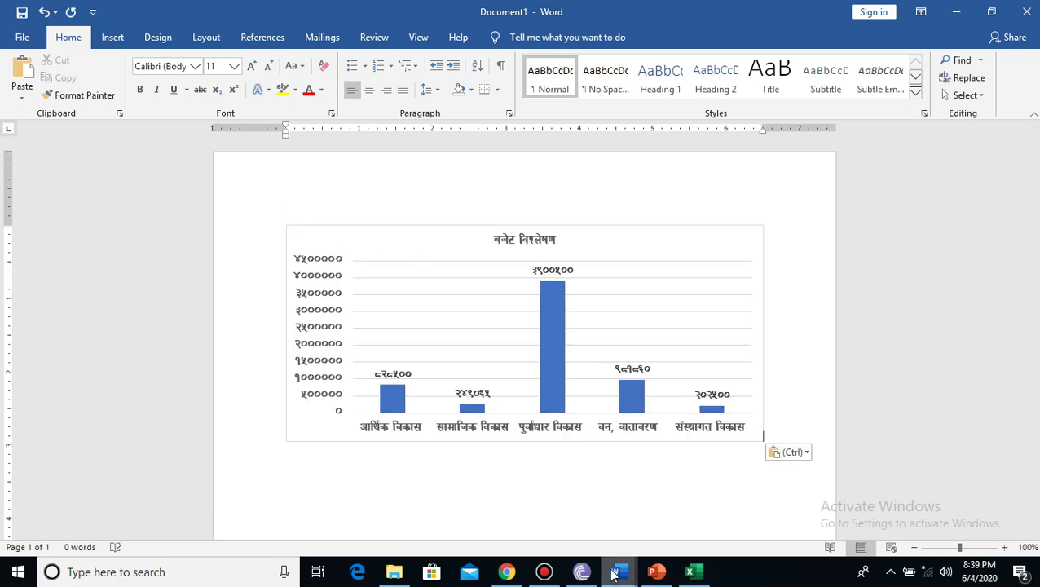
left_click(691, 574)
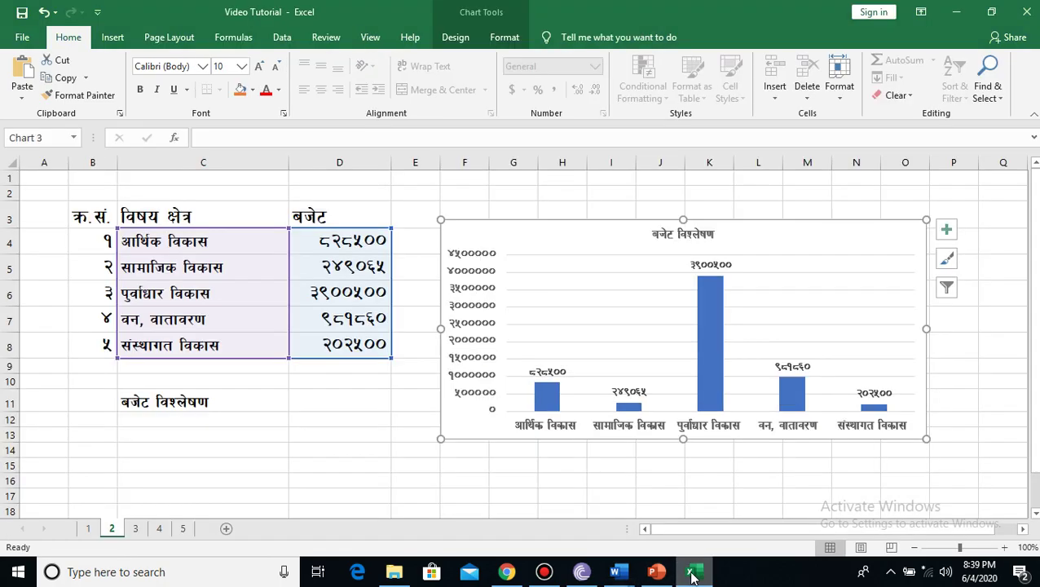
- Glance at sheet 3's marks table, then delete the bar chart on sheet 2
left_click(135, 529)
left_click(501, 376)
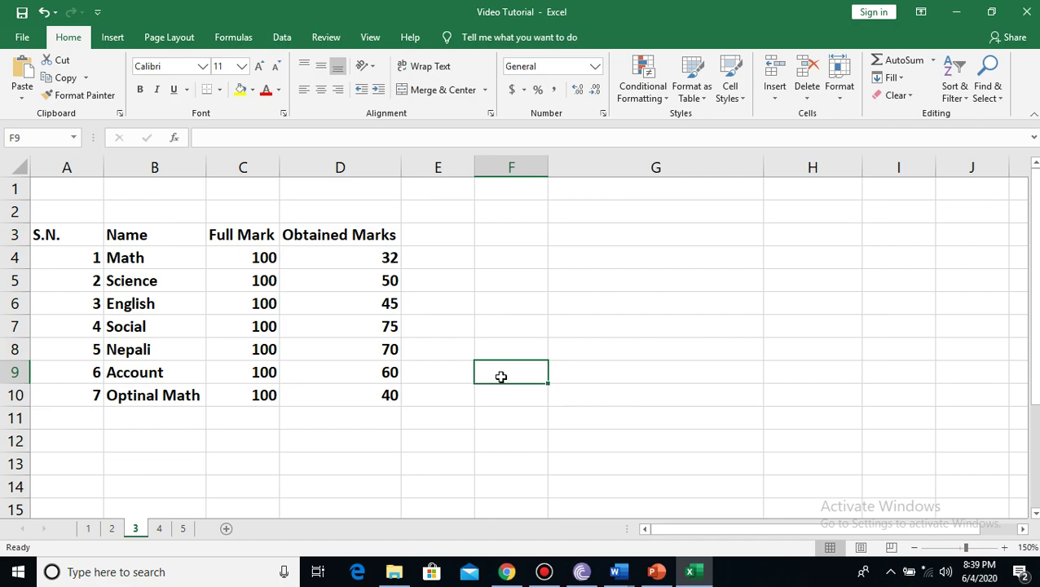
left_click(111, 529)
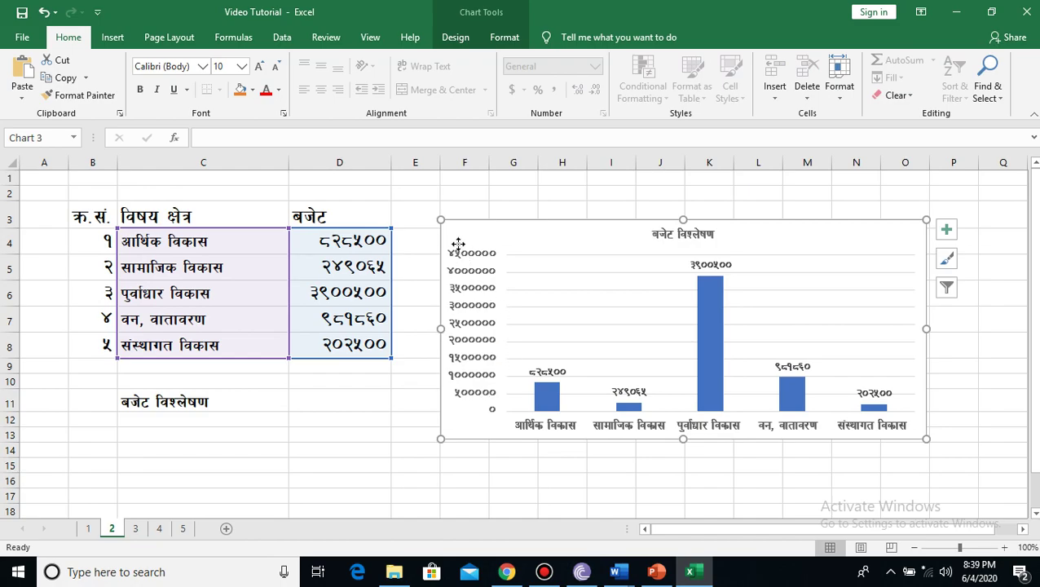
left_click_drag(460, 252, 485, 265)
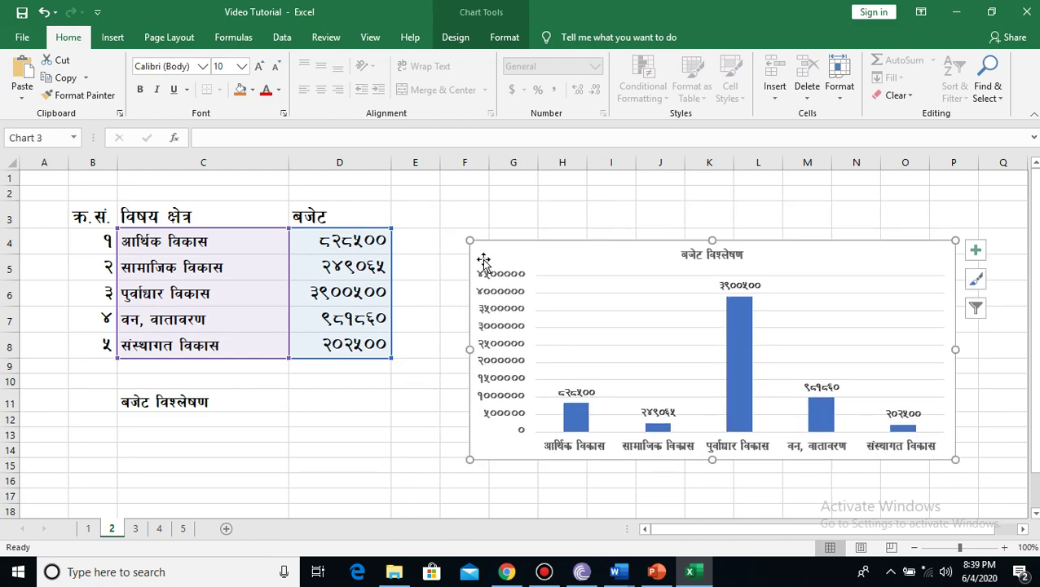
key("Delete")
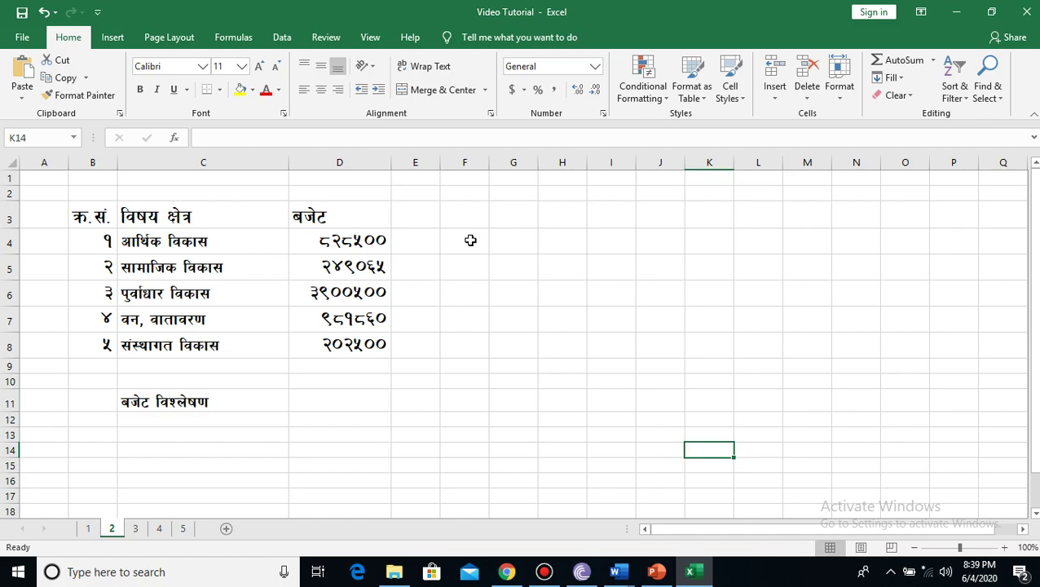
- Select the category and budget data C4:D8 for a new chart
left_click(146, 241)
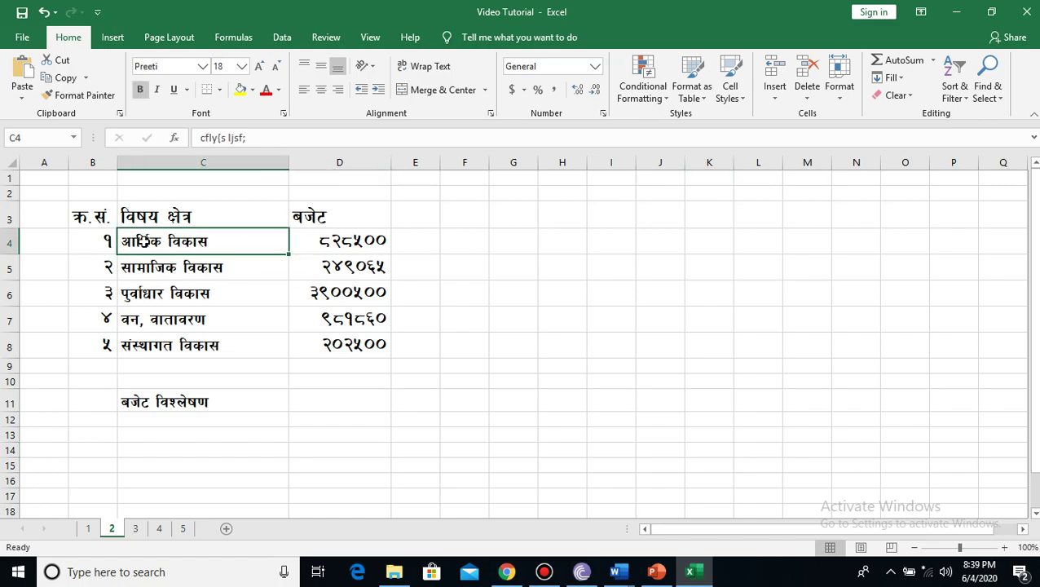
left_click(370, 352, "shift")
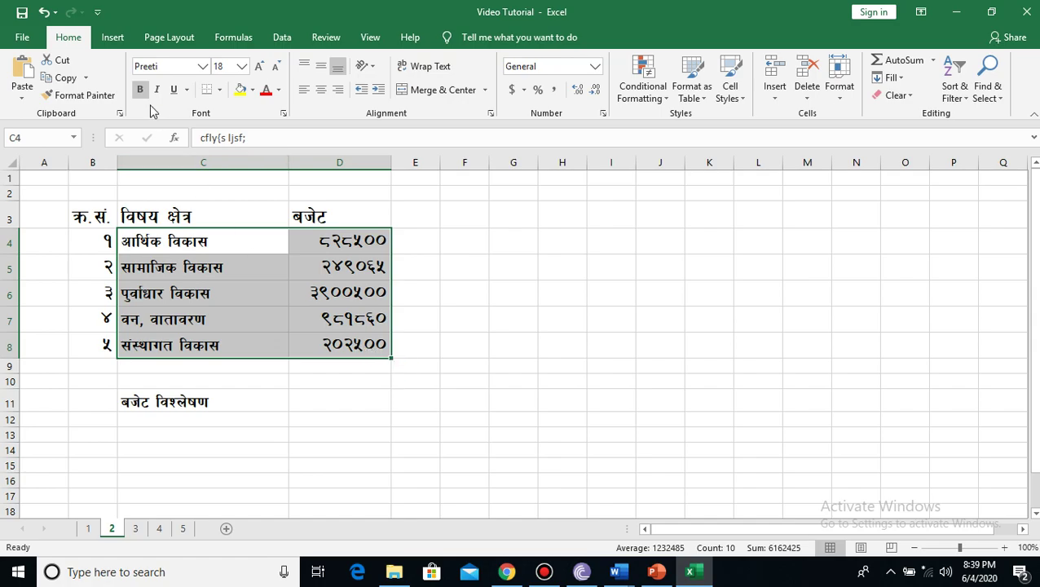
left_click(114, 38)
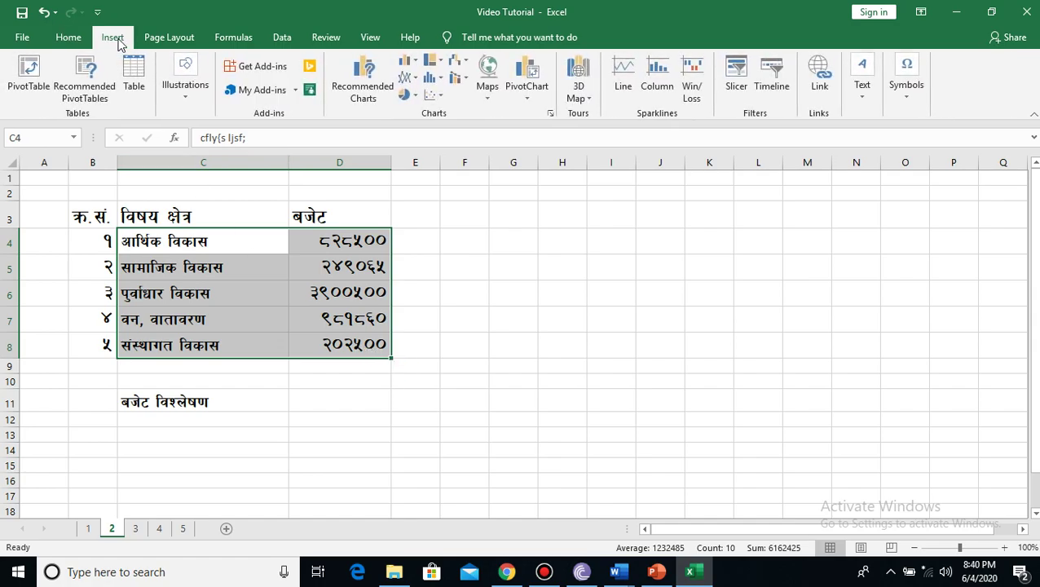
- Insert a 3-D pie chart of the five sector budgets and select its legend
left_click(415, 96)
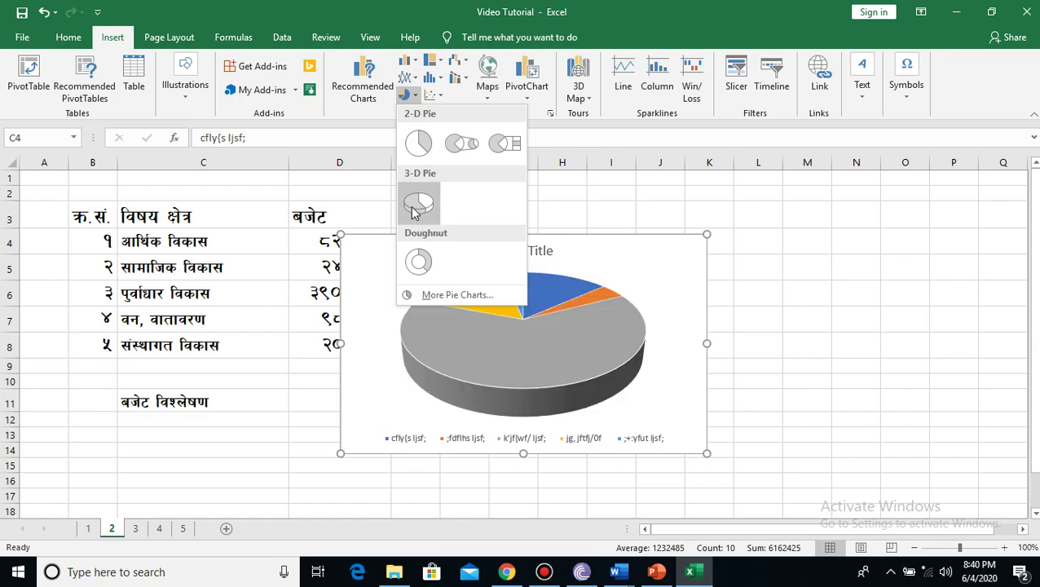
left_click(415, 208)
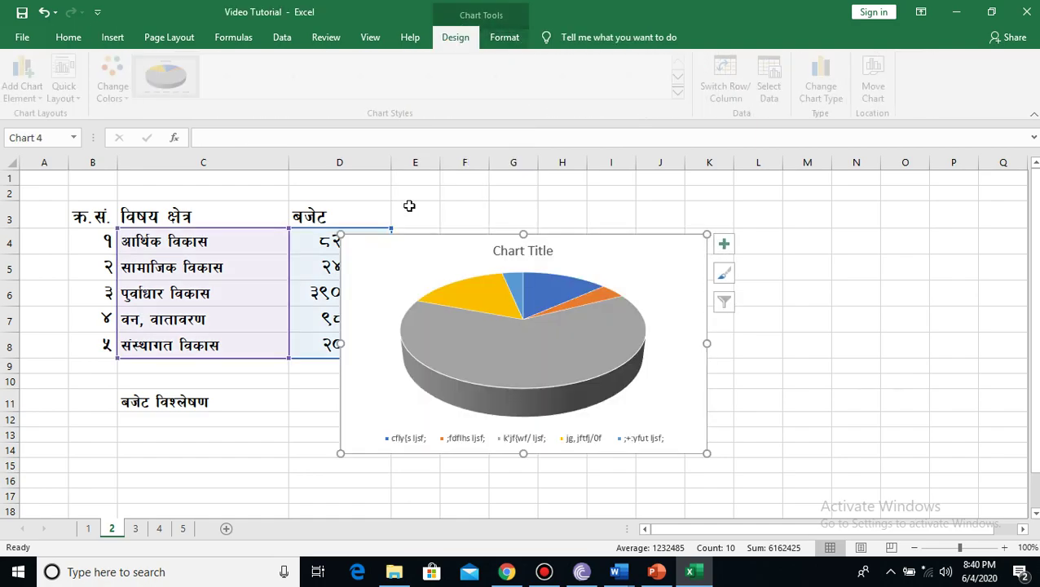
left_click(405, 443)
right_click(405, 442)
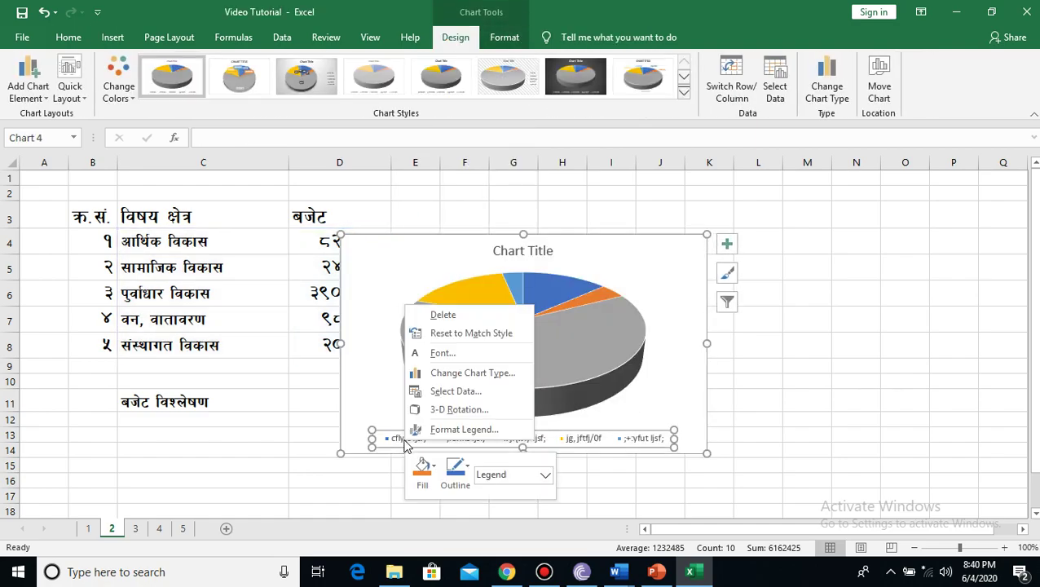
- Set the pie chart legend to bold 9-pt Preeti so the five sector names read in Nepali
left_click(449, 355)
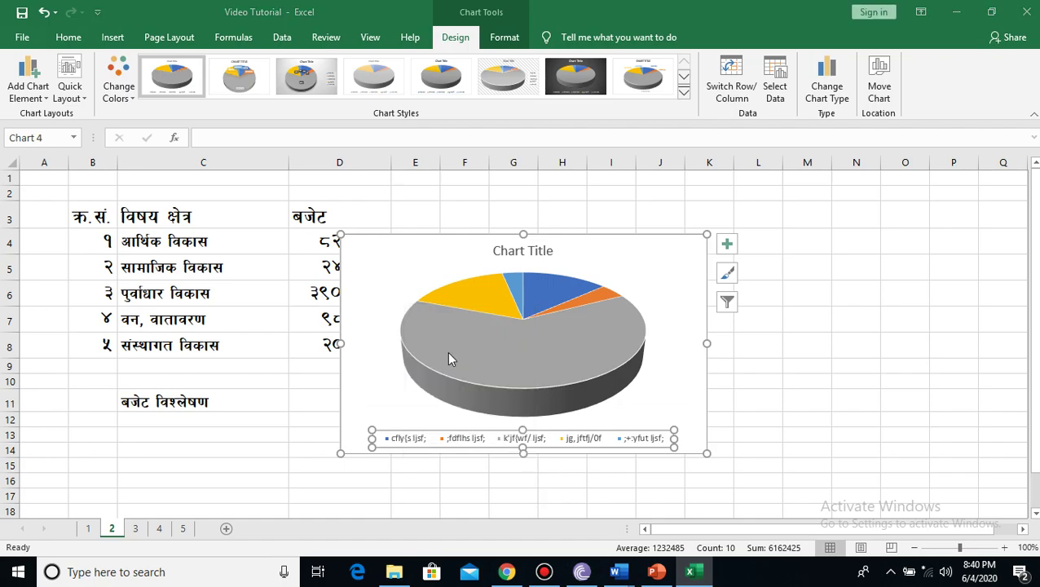
left_click(413, 226)
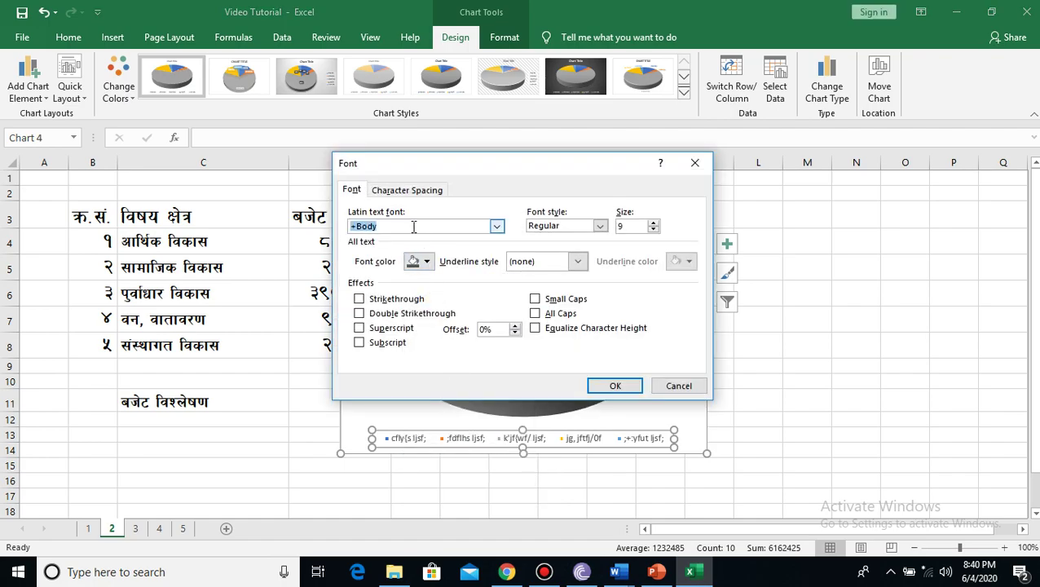
type("F")
key("BackSpace")
type("Preeti")
left_click(599, 226)
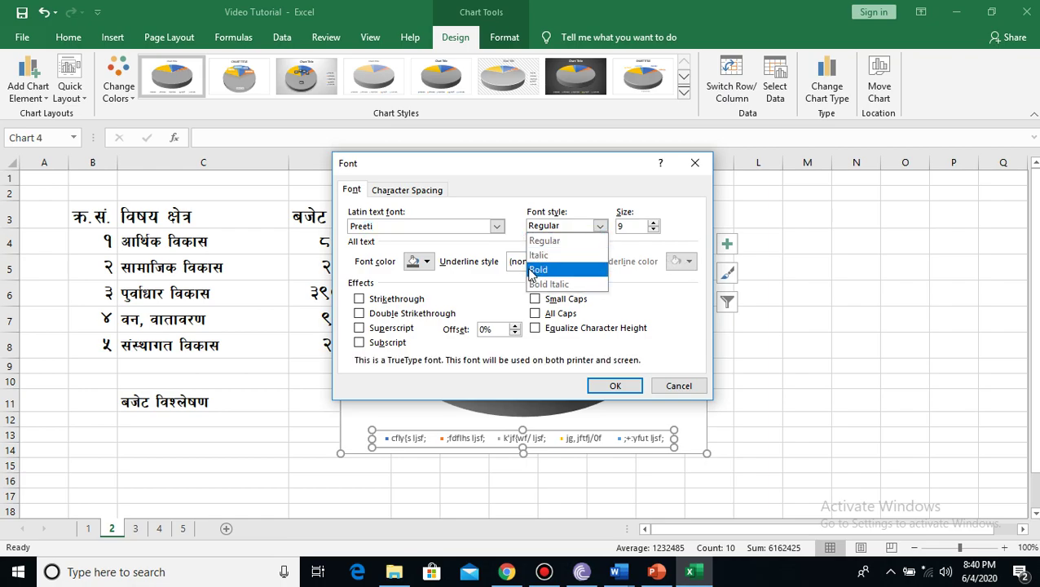
left_click(536, 270)
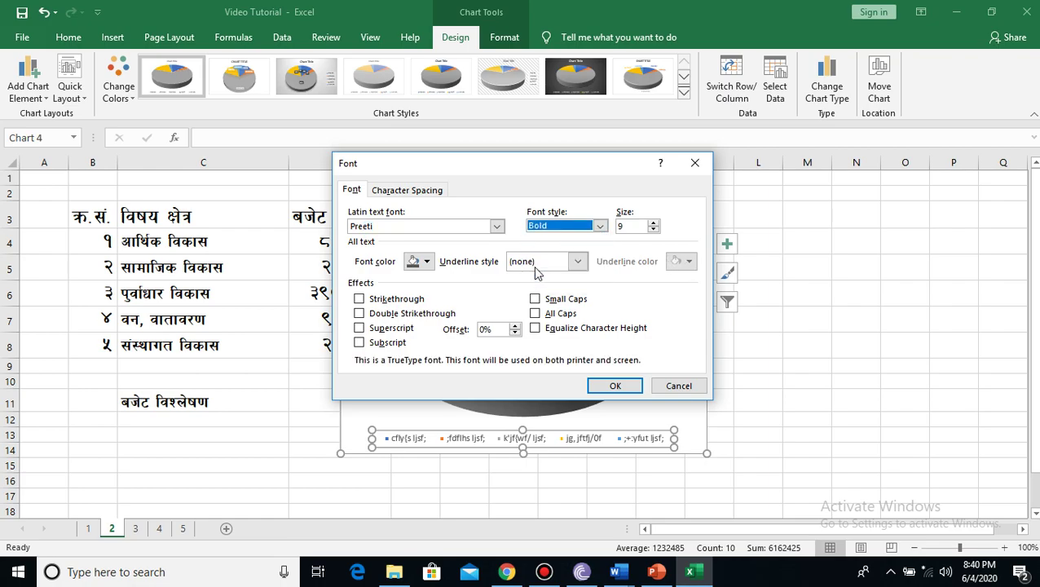
left_click(630, 225)
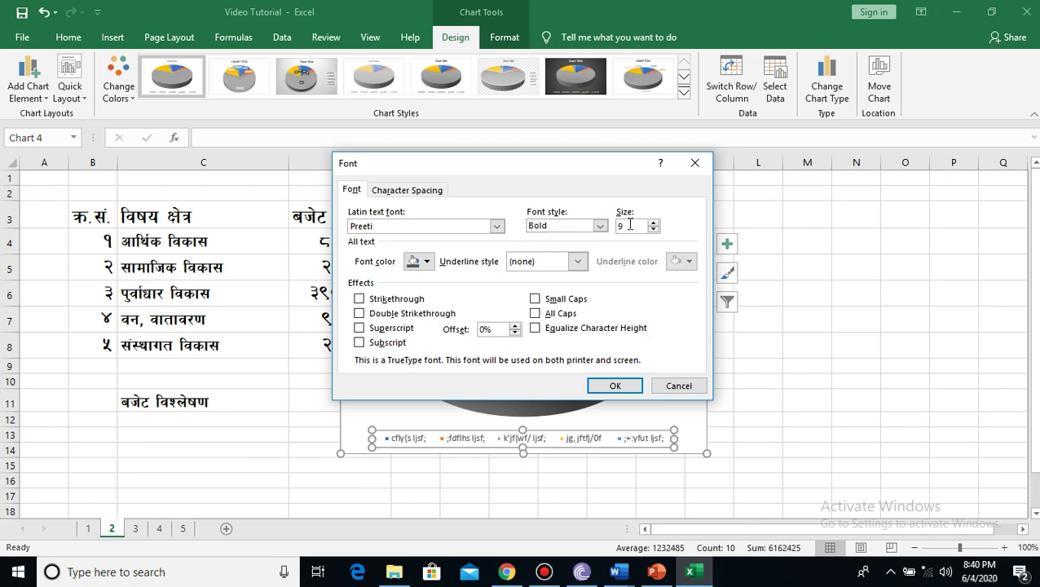
type("14")
left_click(615, 386)
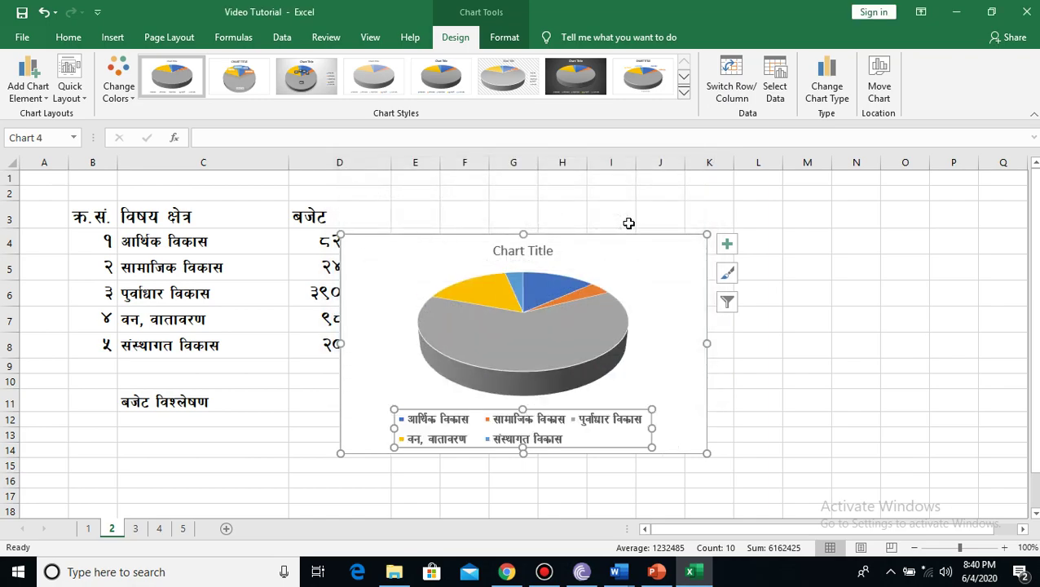
- Widen the pie chart and move it beside the budget table
left_click(848, 398)
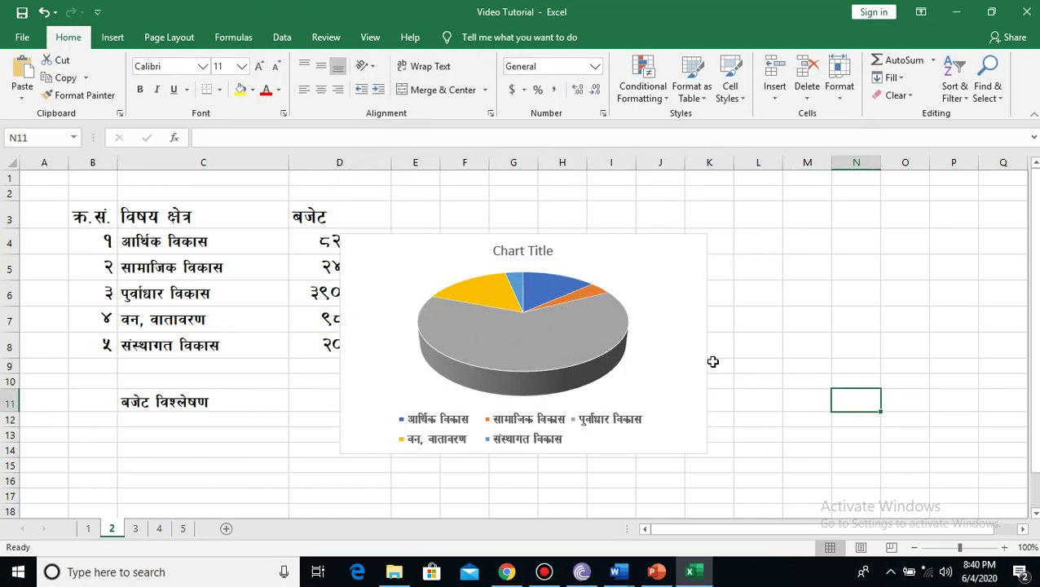
left_click(685, 361)
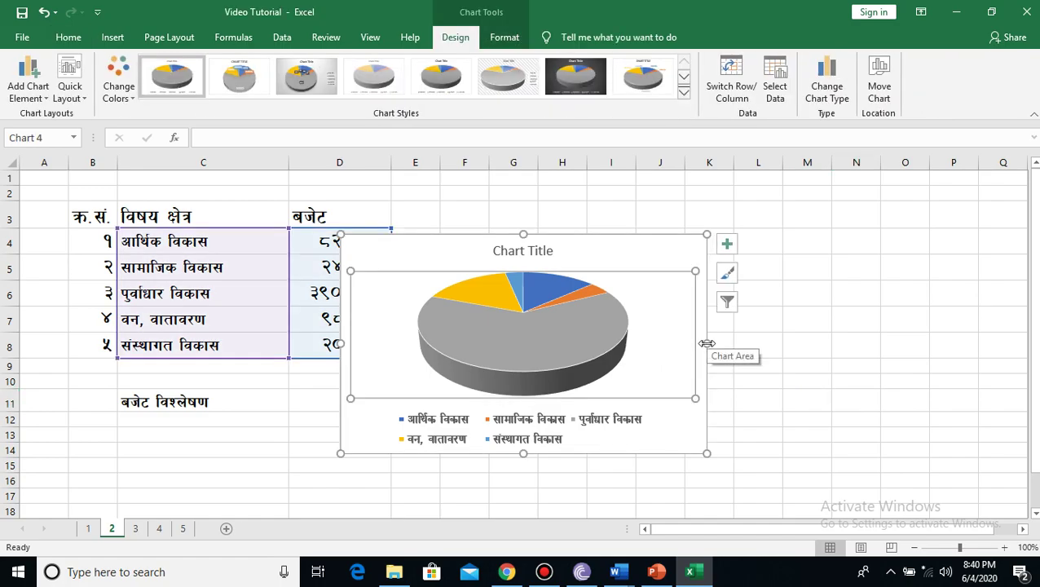
left_click_drag(706, 343, 811, 342)
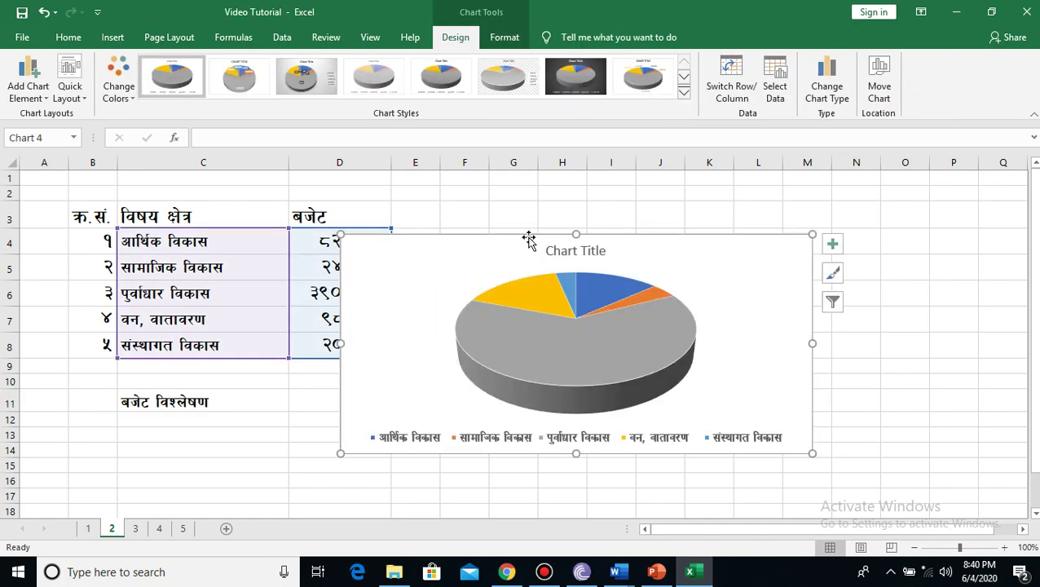
left_click_drag(528, 239, 618, 236)
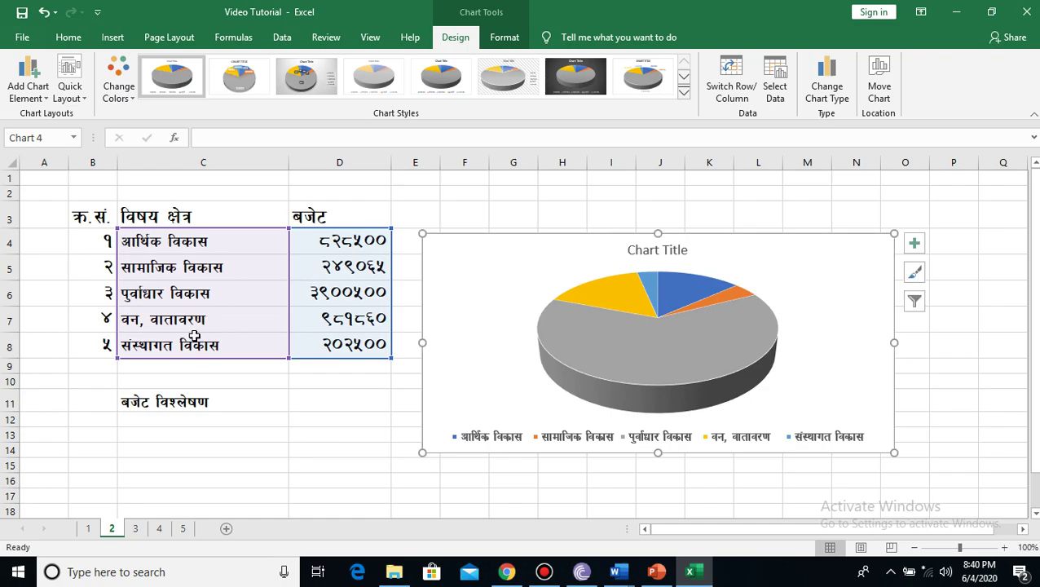
- Replace the placeholder chart title with 'ah]6 ljZn]if0f' (बजेट विश्लेषण in Preeti keystrokes)
left_click(176, 405)
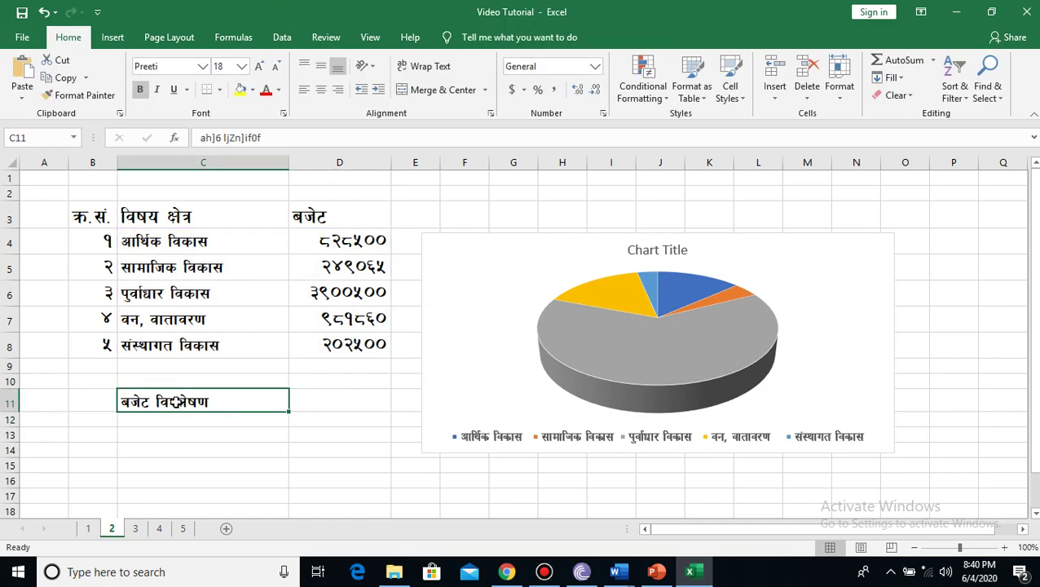
double_click(214, 401)
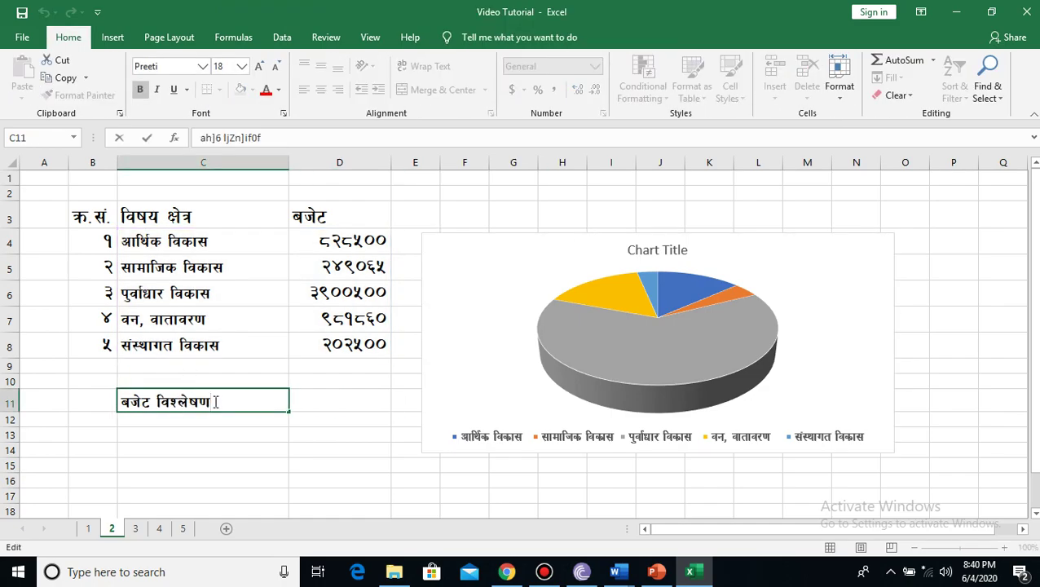
left_click_drag(213, 401, 121, 393)
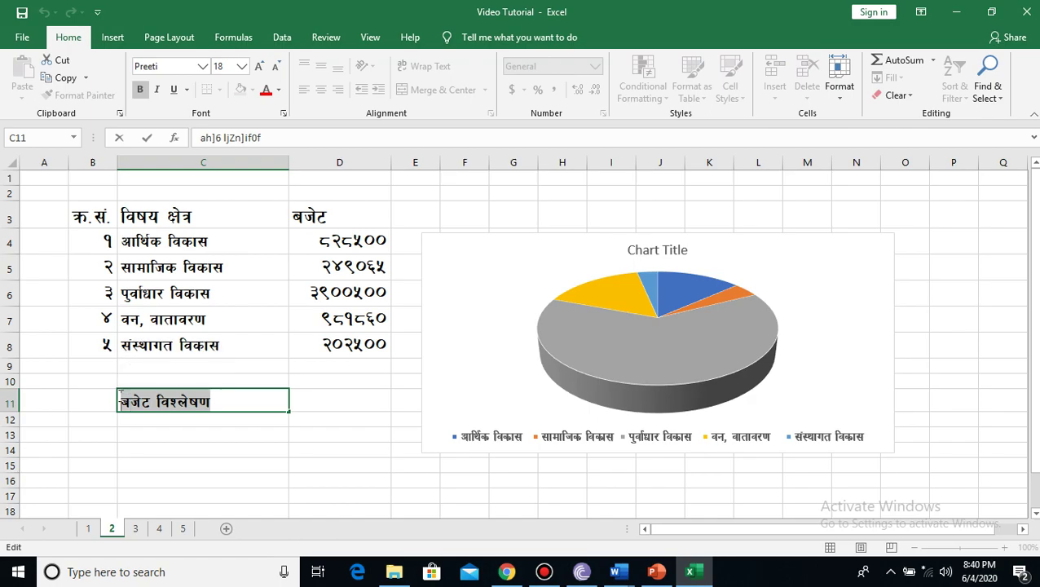
key("ctrl+c")
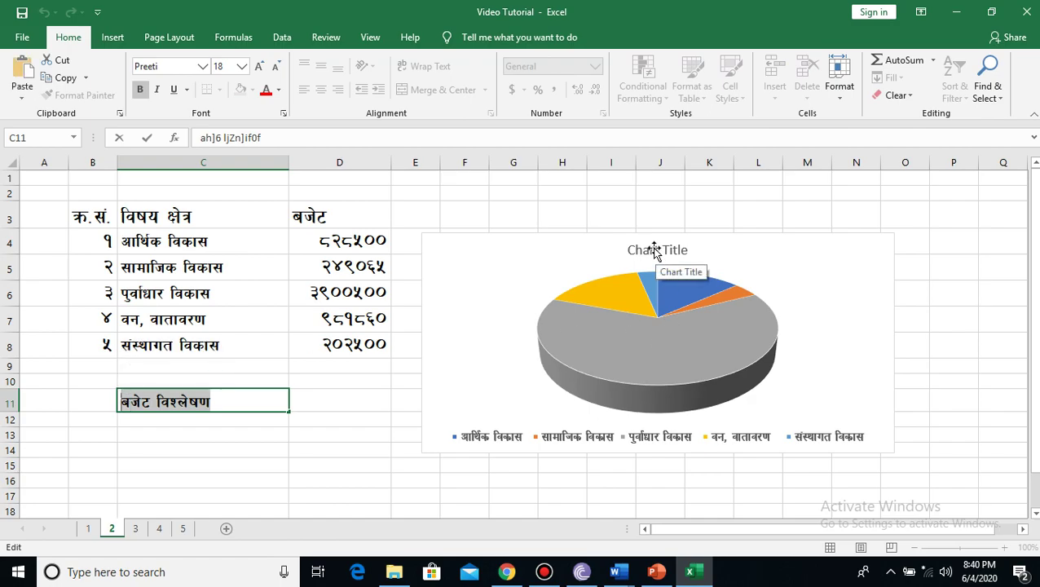
double_click(654, 251)
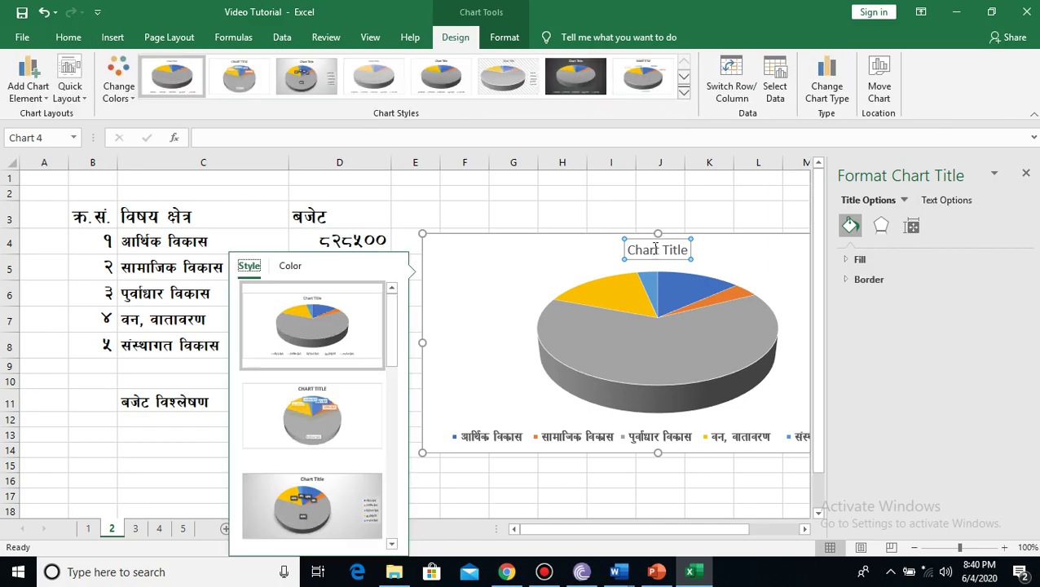
left_click(654, 249)
key("BackSpace")
key("BackSpace")
key("BackSpace")
key("BackSpace")
key("BackSpace")
key("BackSpace")
key("Delete")
key("Delete")
key("Delete")
key("Delete")
key("Delete")
type("ah]6 ljZn]if0f")
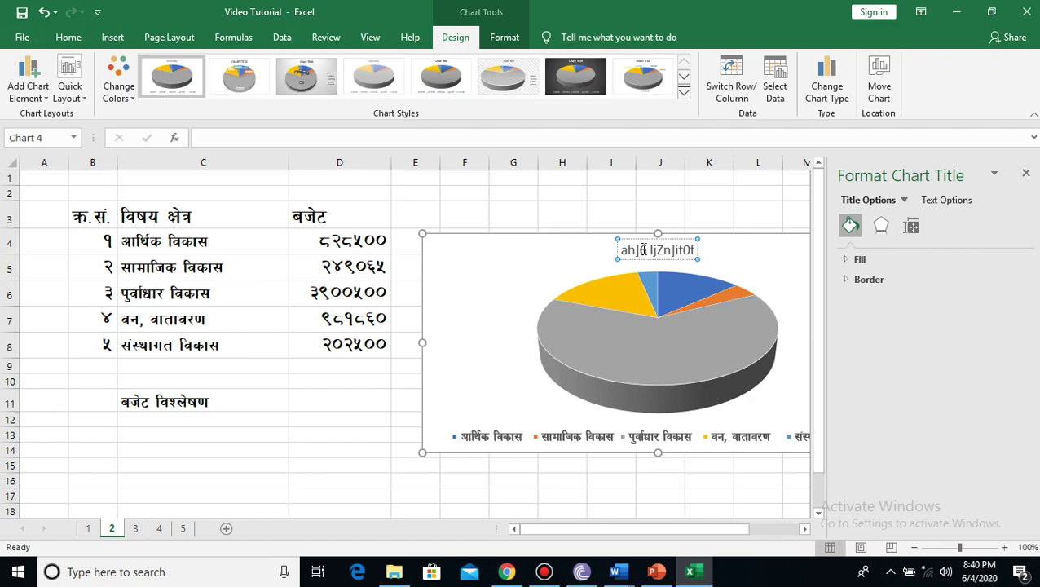
- Format the whole chart title in bold Preeti font
triple_click(643, 251)
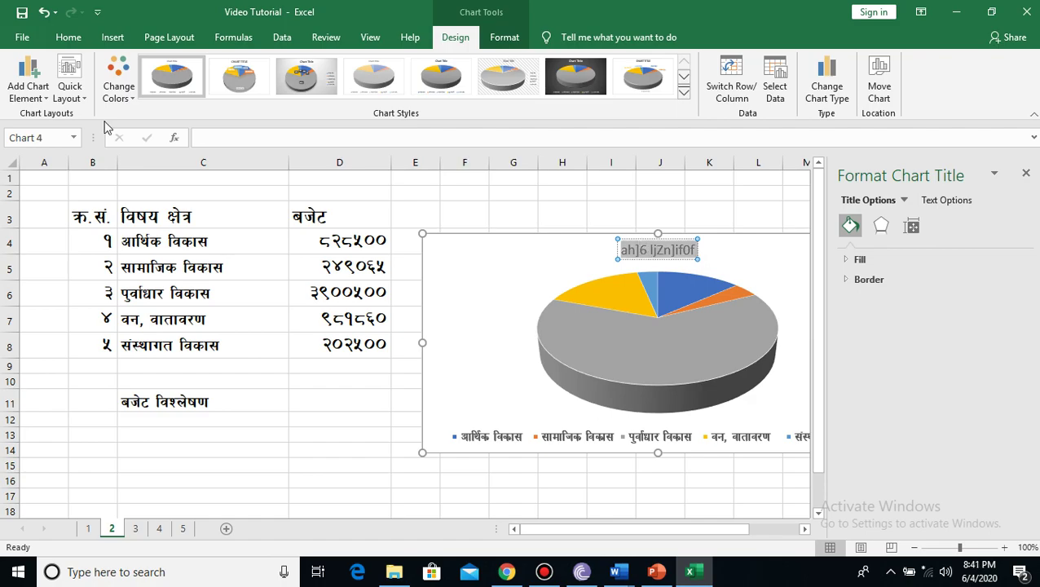
left_click(67, 42)
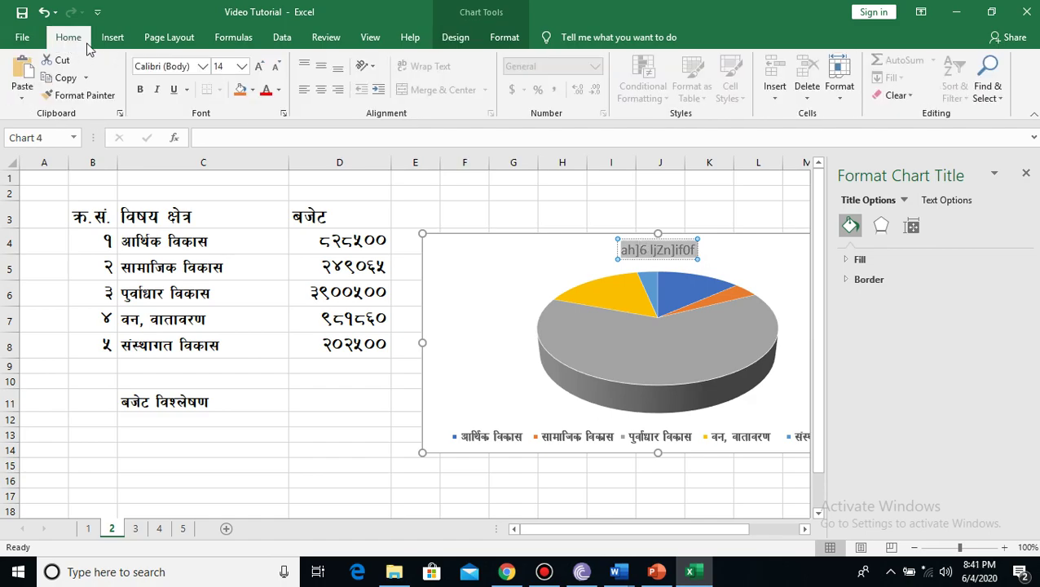
left_click(189, 67)
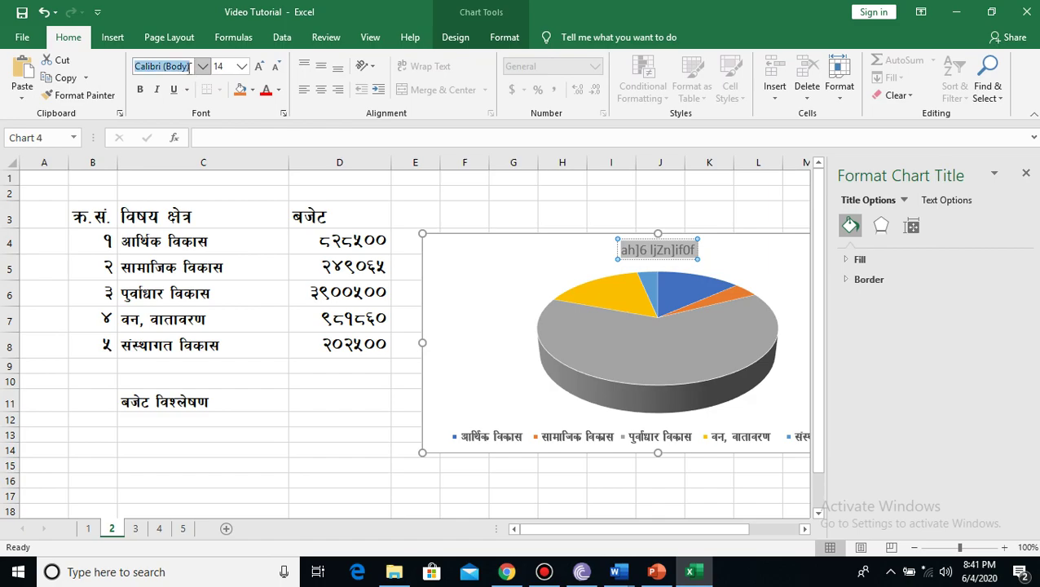
type("Preeti")
key("Return")
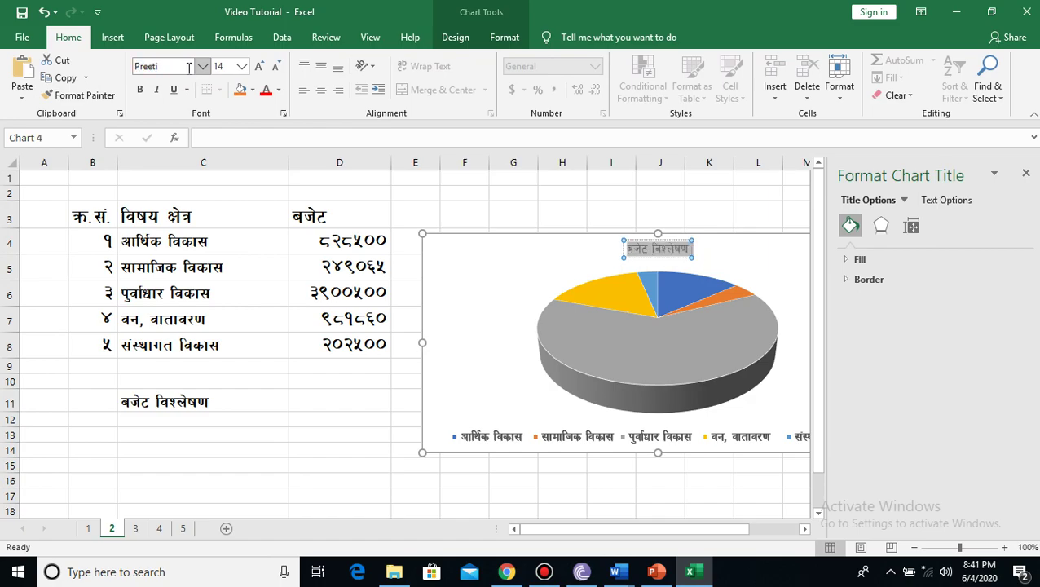
key("ctrl+b")
left_click(722, 489)
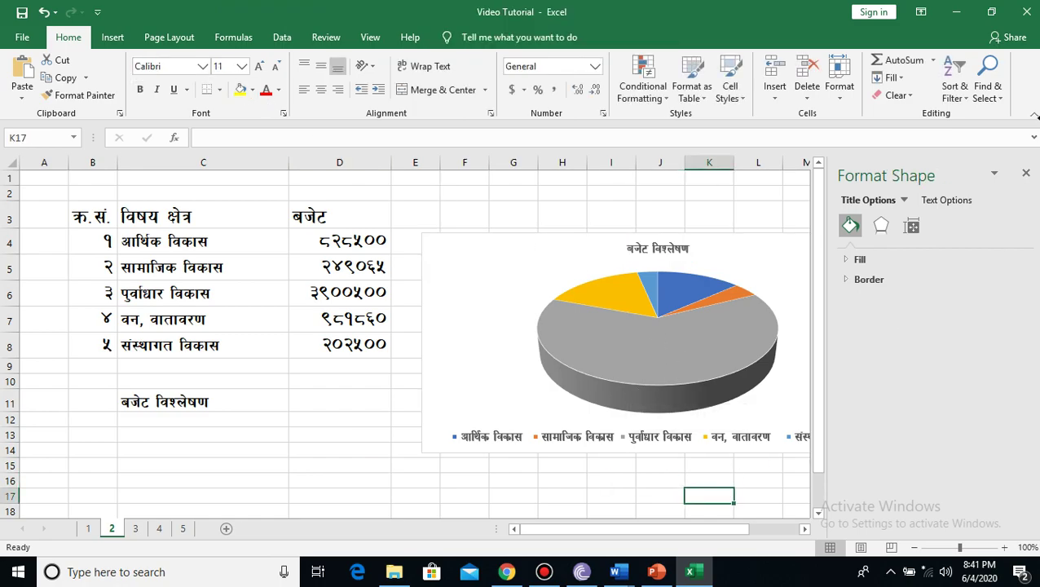
- Add value data labels to the pie slices
left_click(1026, 176)
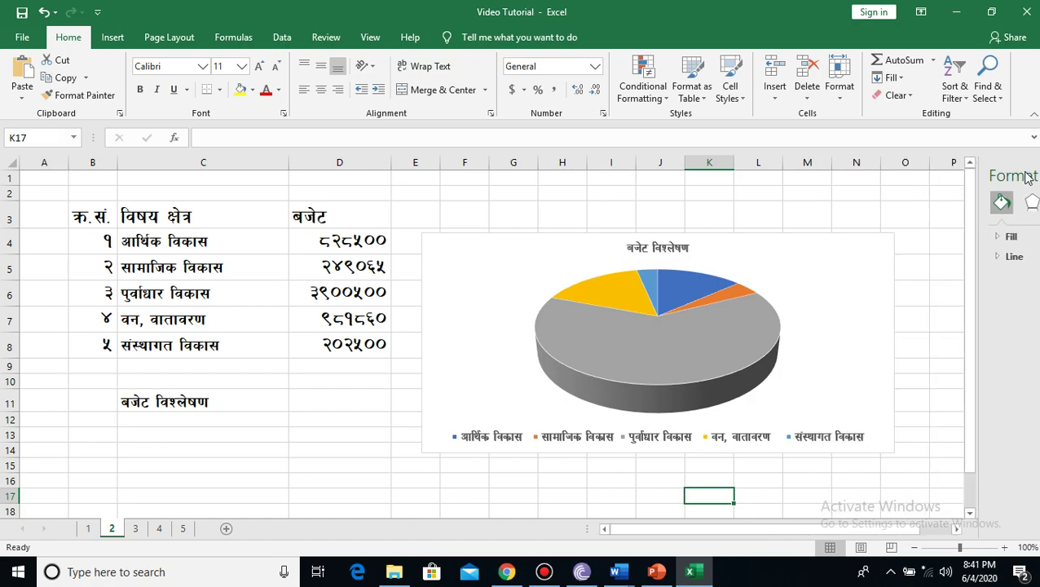
left_click(679, 336)
right_click(679, 337)
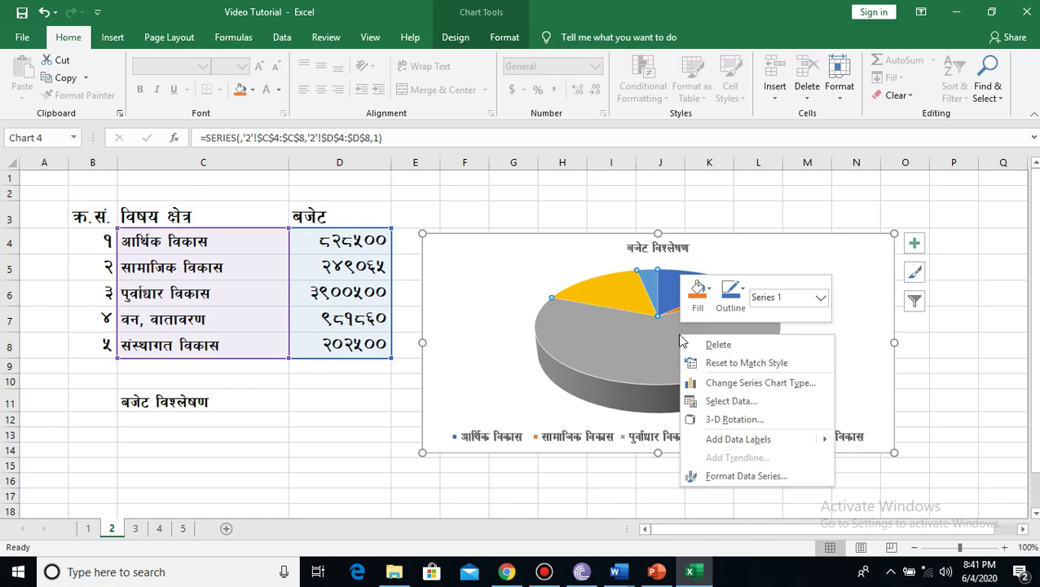
left_click(726, 441)
left_click(789, 327)
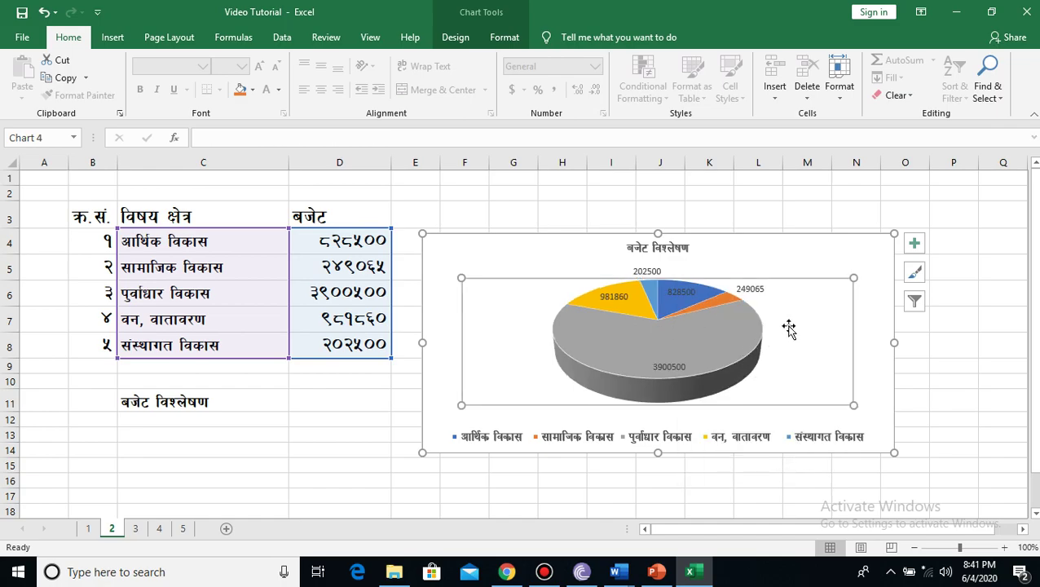
- Set the data label font to Fontasy Himali so values show as Devanagari digits
left_click(751, 289)
right_click(757, 295)
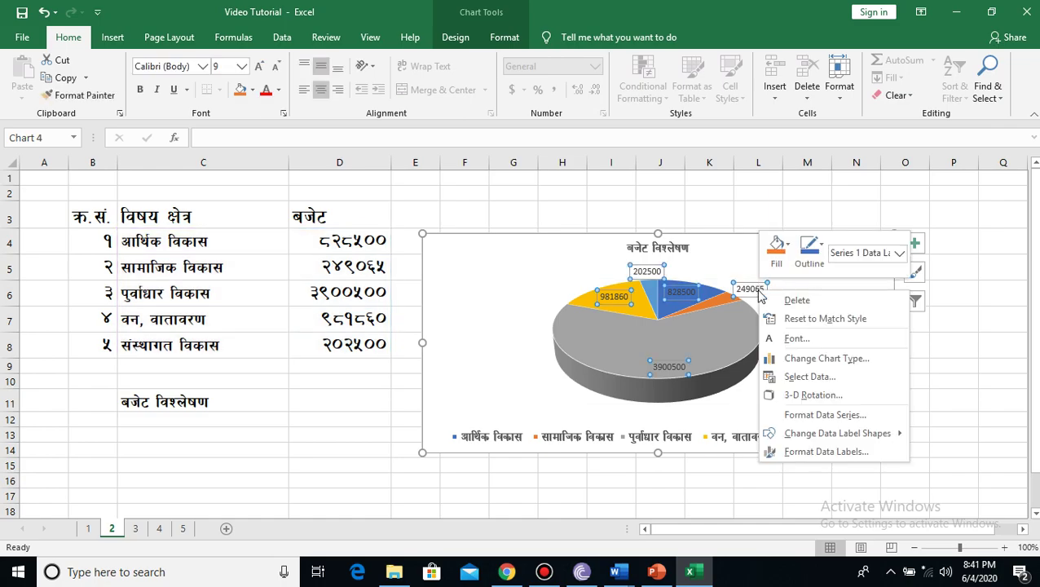
left_click(792, 339)
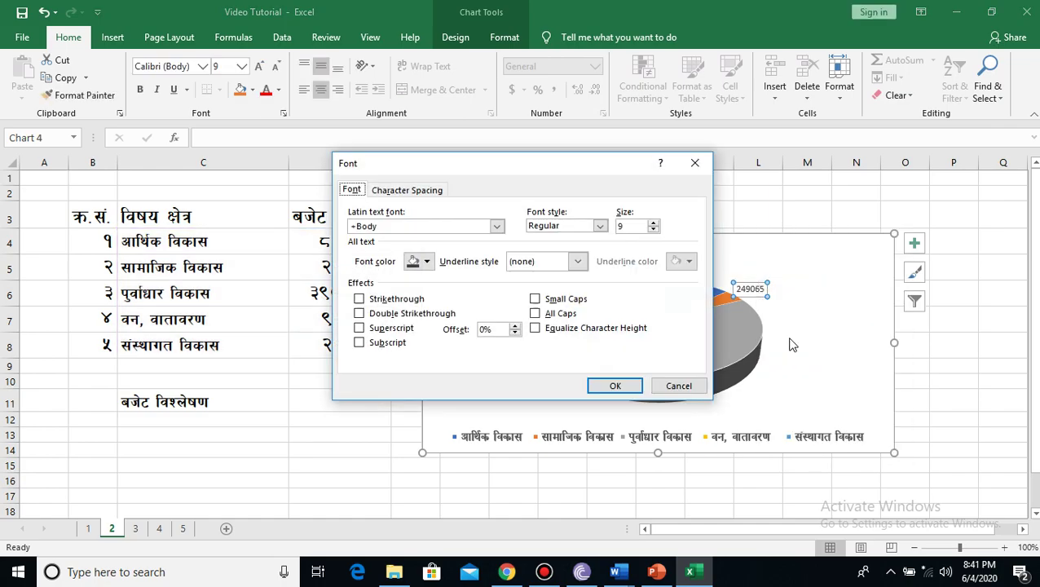
left_click(408, 226)
type("Fontasy Himali")
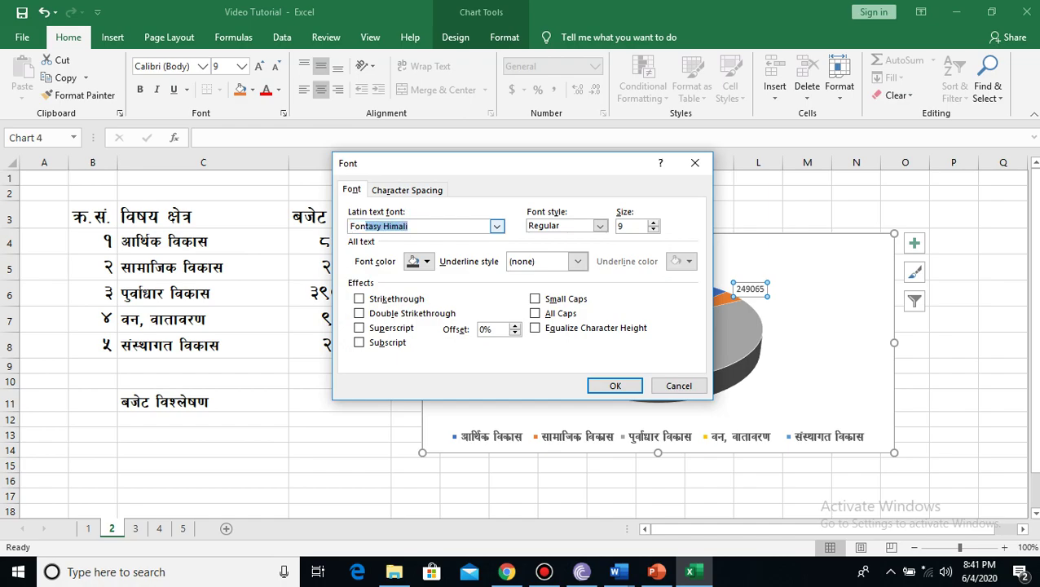
left_click(615, 386)
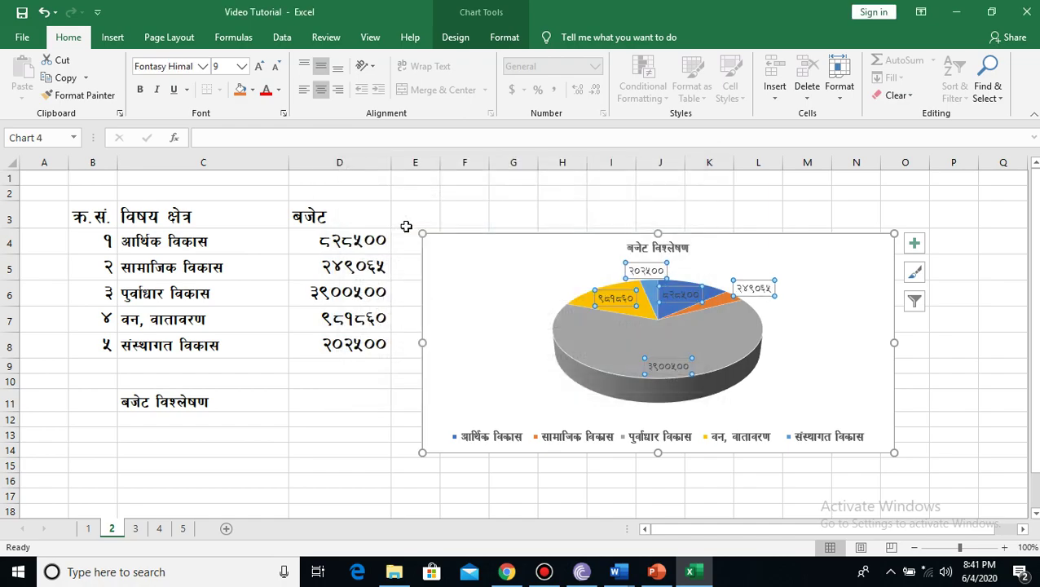
left_click(977, 431)
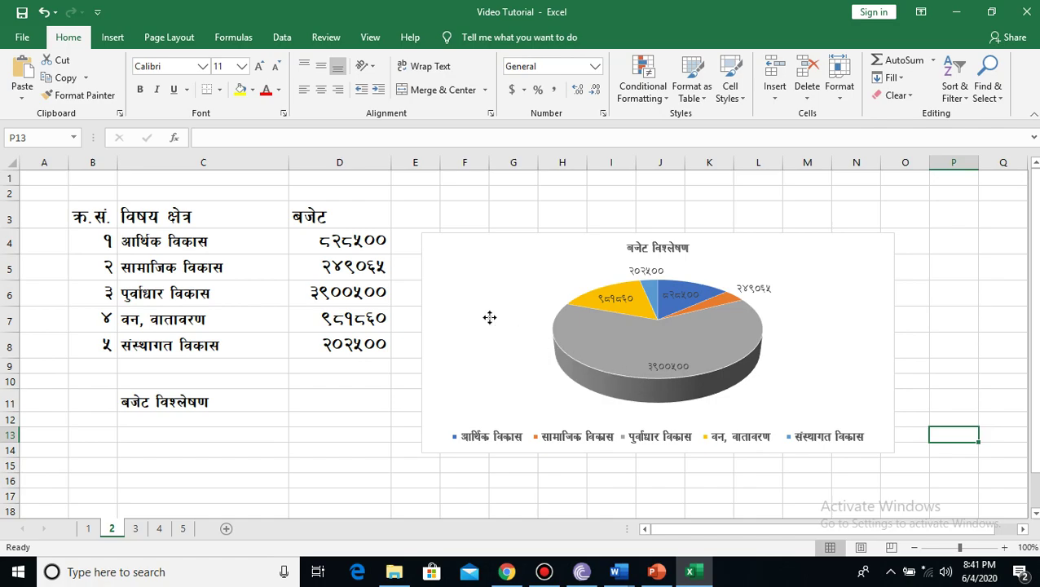
left_click(489, 317)
left_click(419, 232)
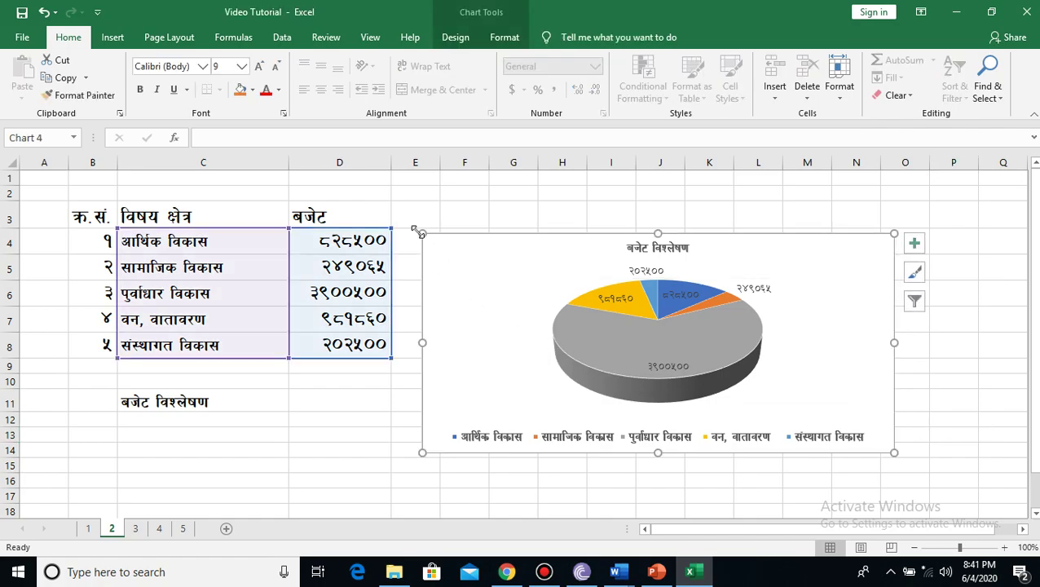
- Copy the Devanagari 3-D budget pie chart, paste it below the Word bar chart, and return to Excel
right_click(417, 232)
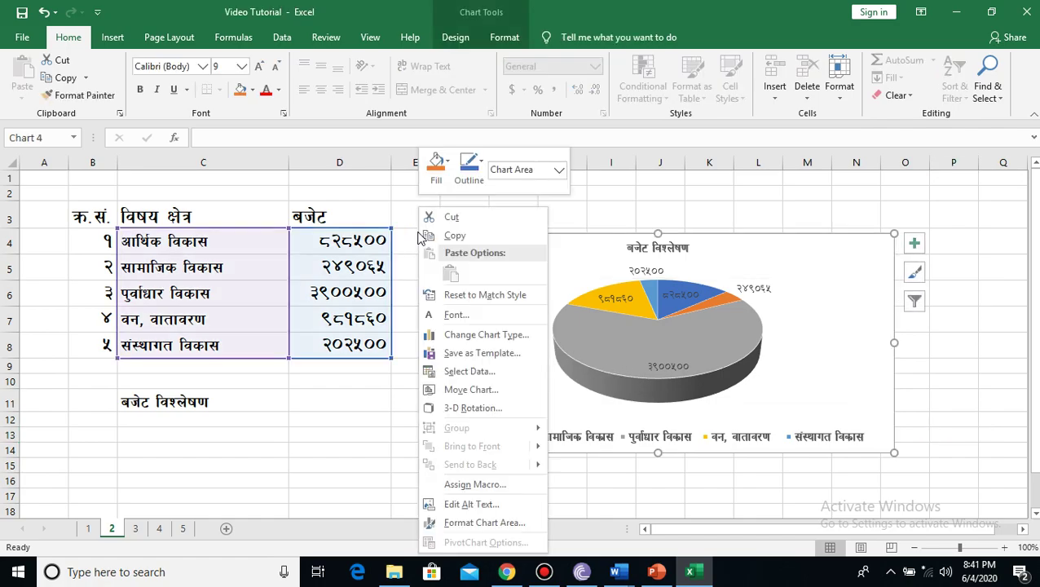
left_click(470, 237)
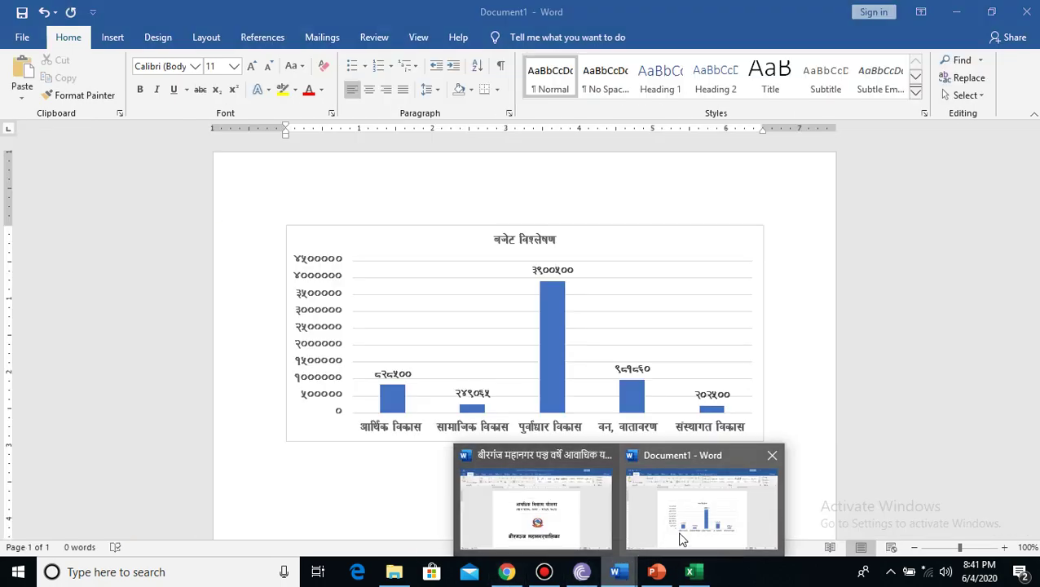
left_click(681, 533)
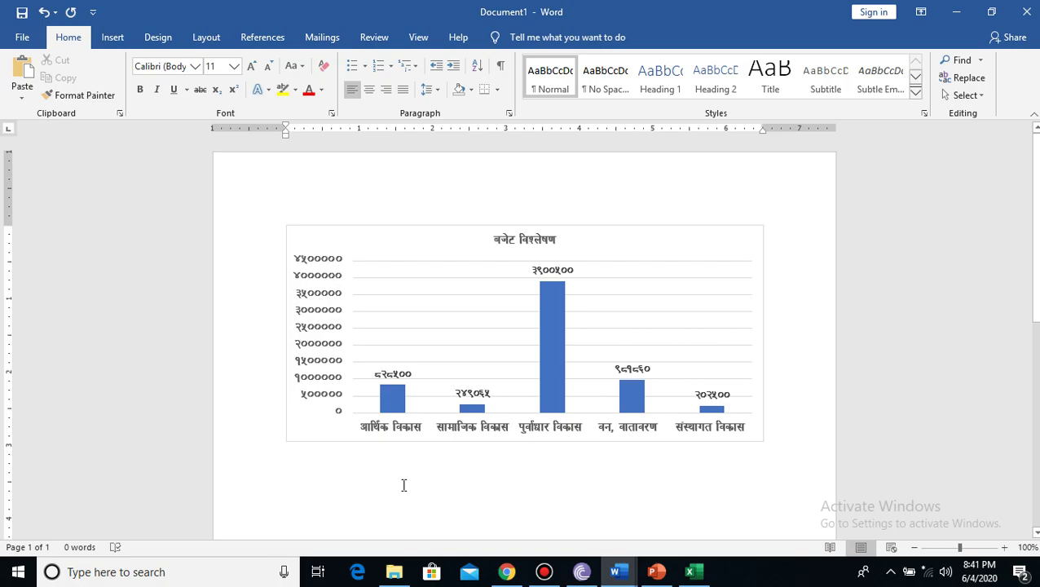
key("ctrl+v")
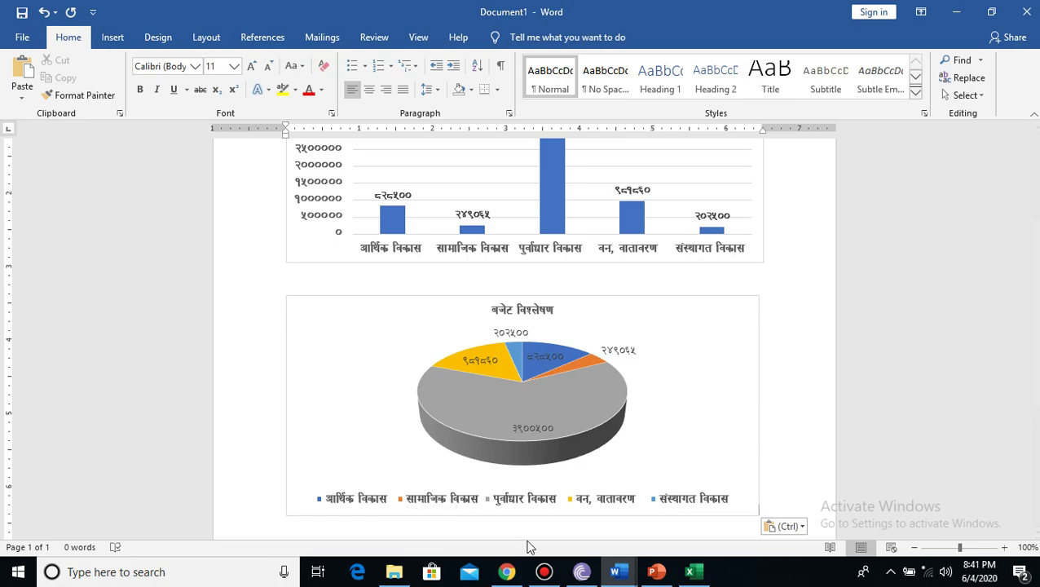
mouse_move(693, 572)
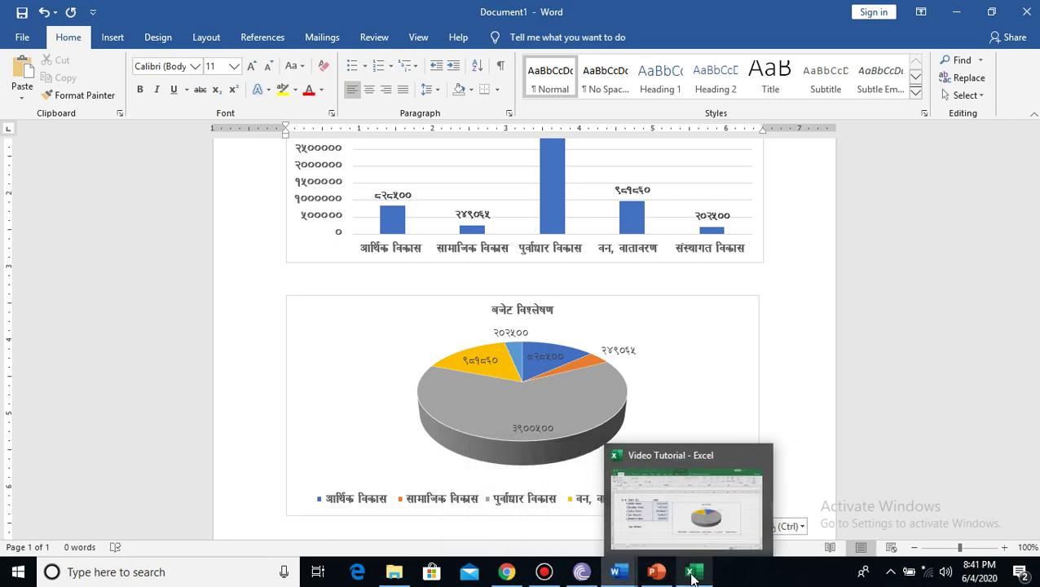
left_click(691, 572)
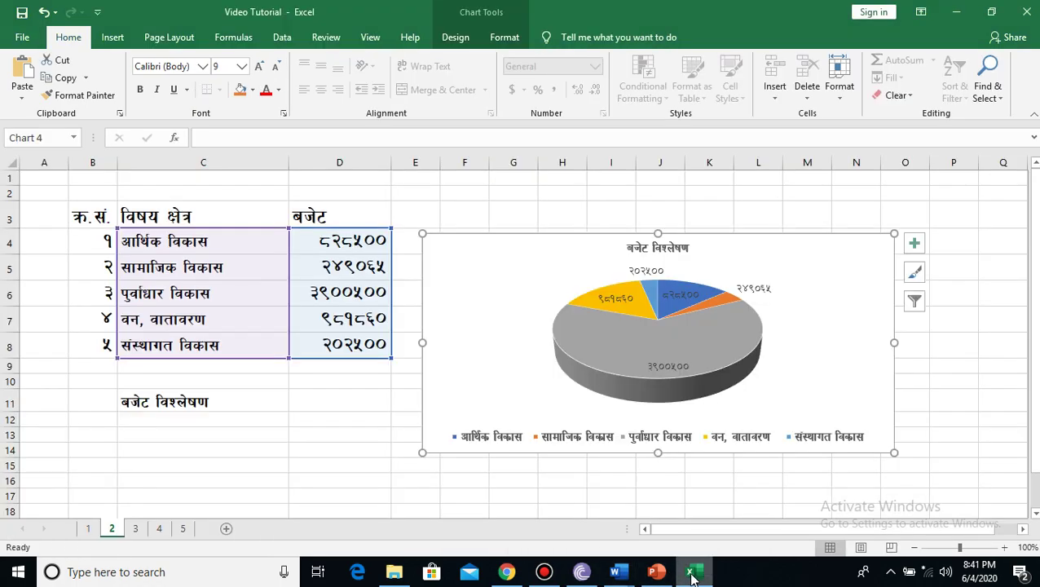
- On sheet 3, select the marks table B3:D10
left_click(137, 531)
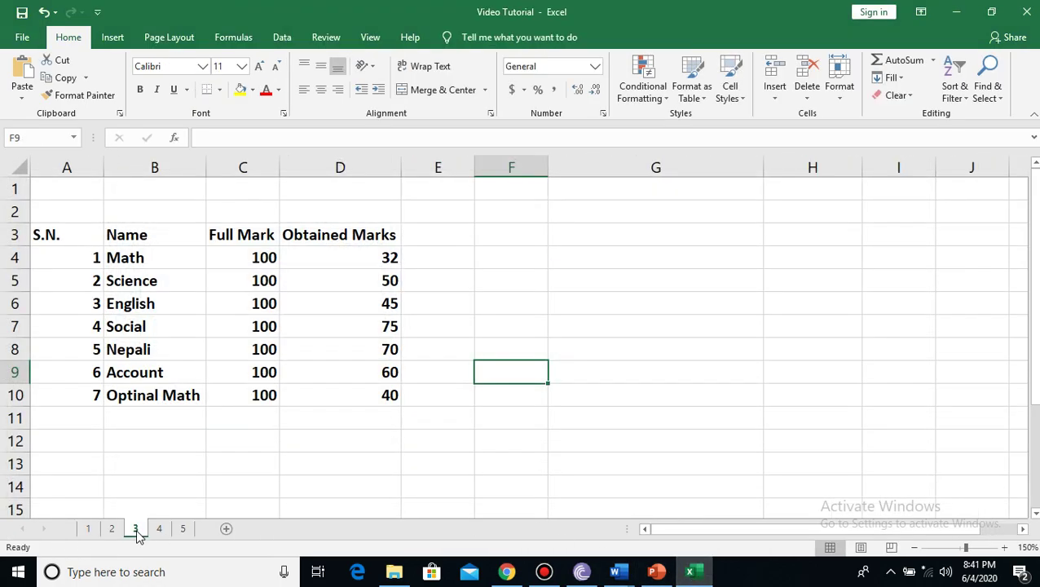
left_click(674, 401)
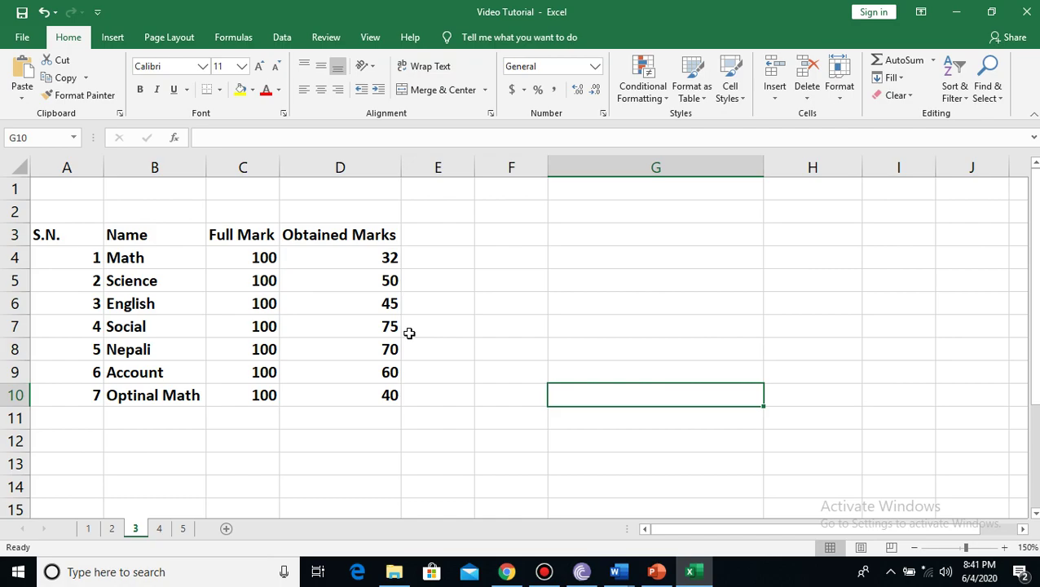
left_click(116, 235)
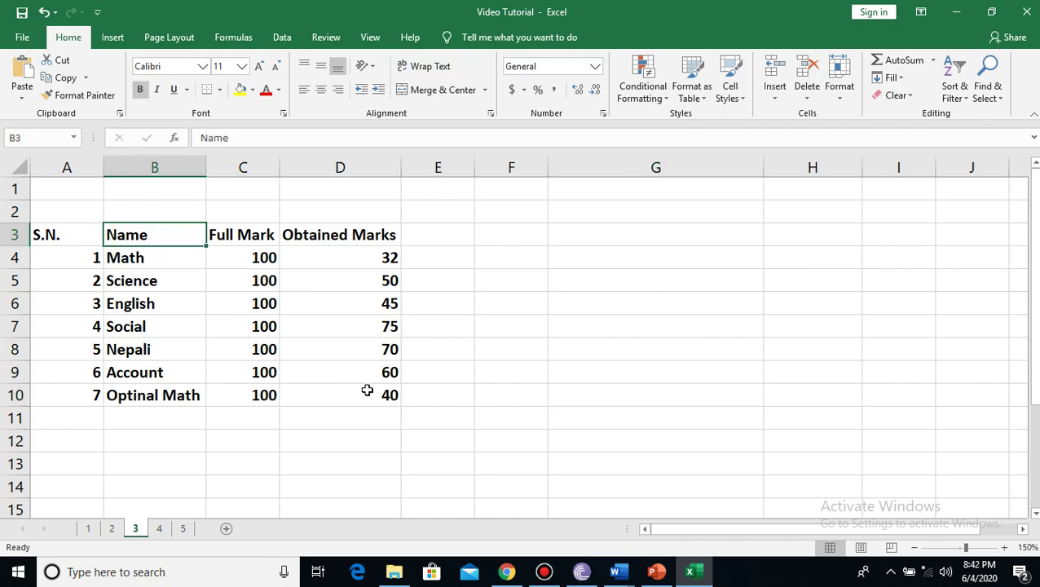
left_click_drag(116, 234, 366, 391)
key("ctrl+q")
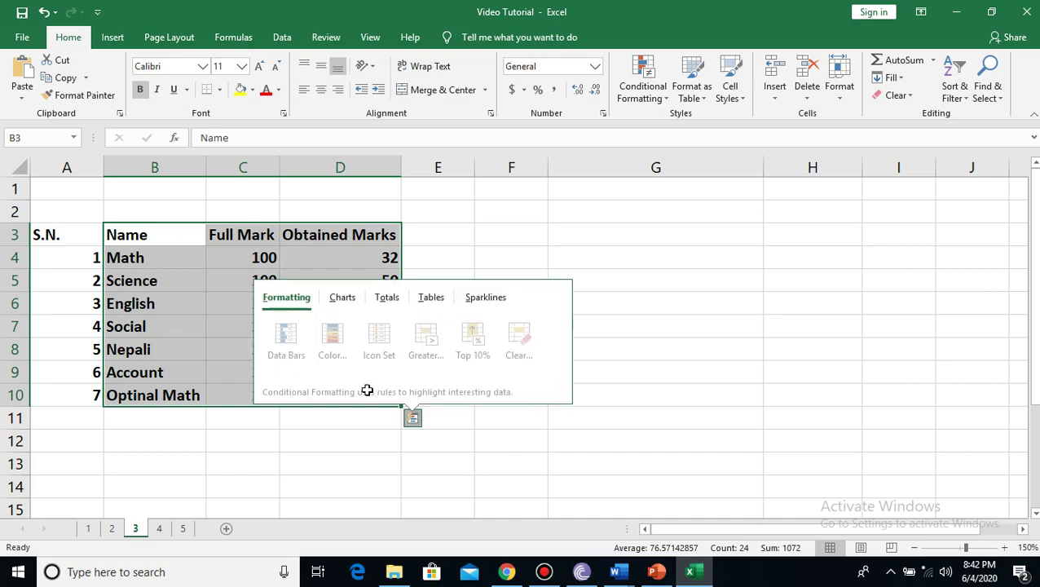
left_click(698, 355)
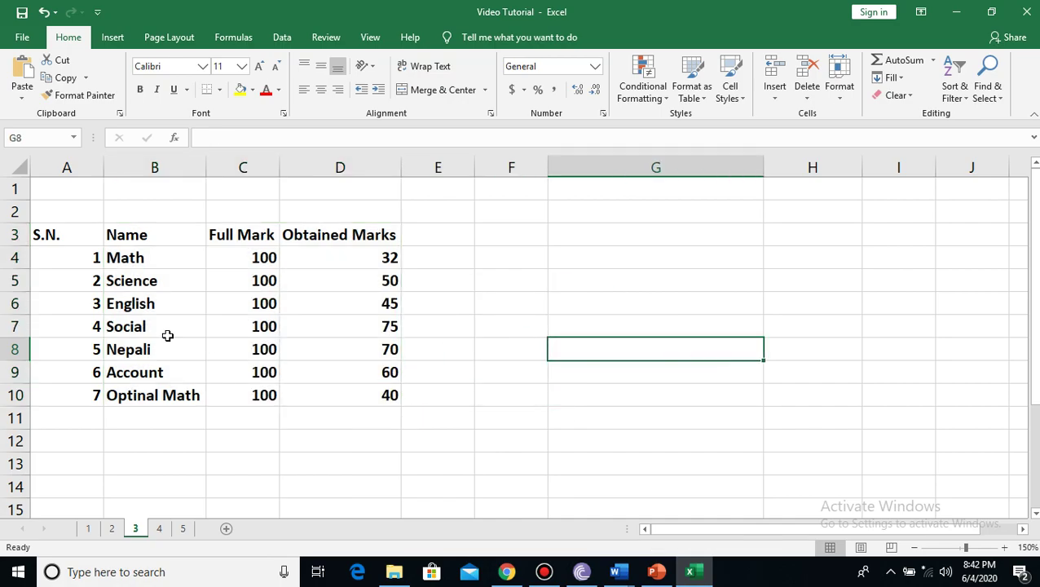
left_click(126, 237)
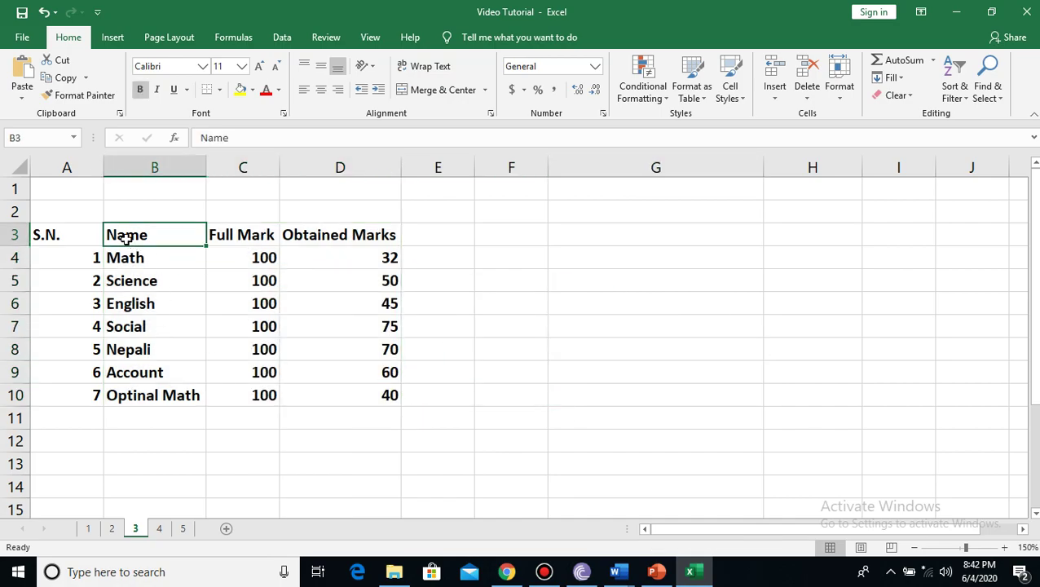
left_click(382, 395, "shift")
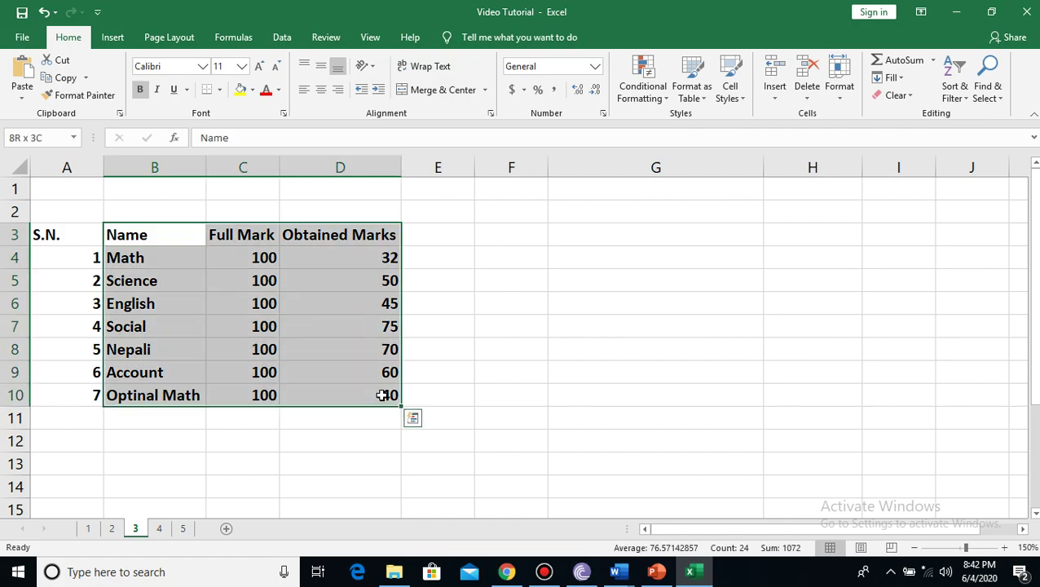
- Insert a radar chart from the selected marks via More Pie Charts
left_click(112, 39)
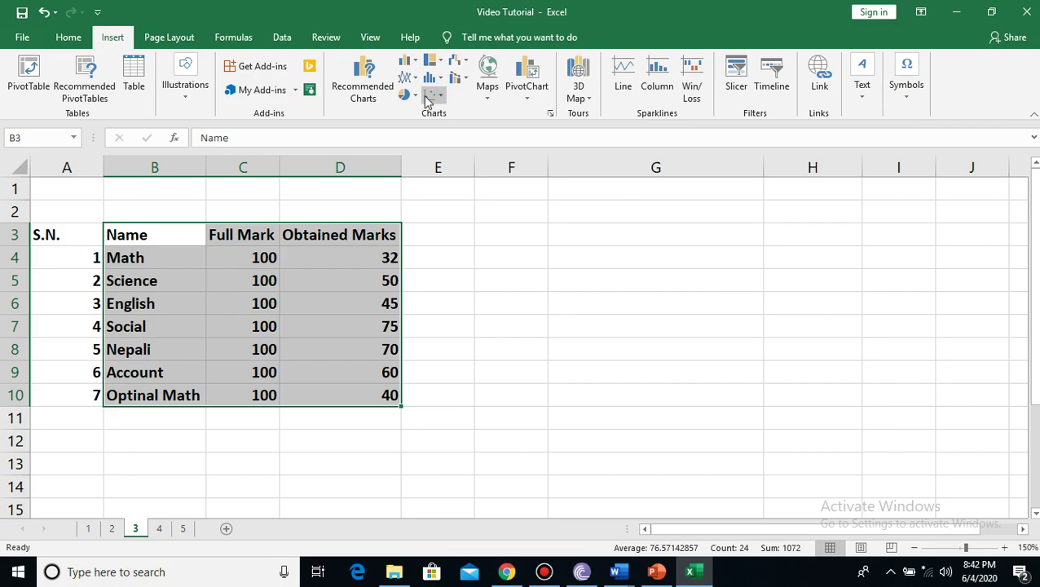
left_click(408, 96)
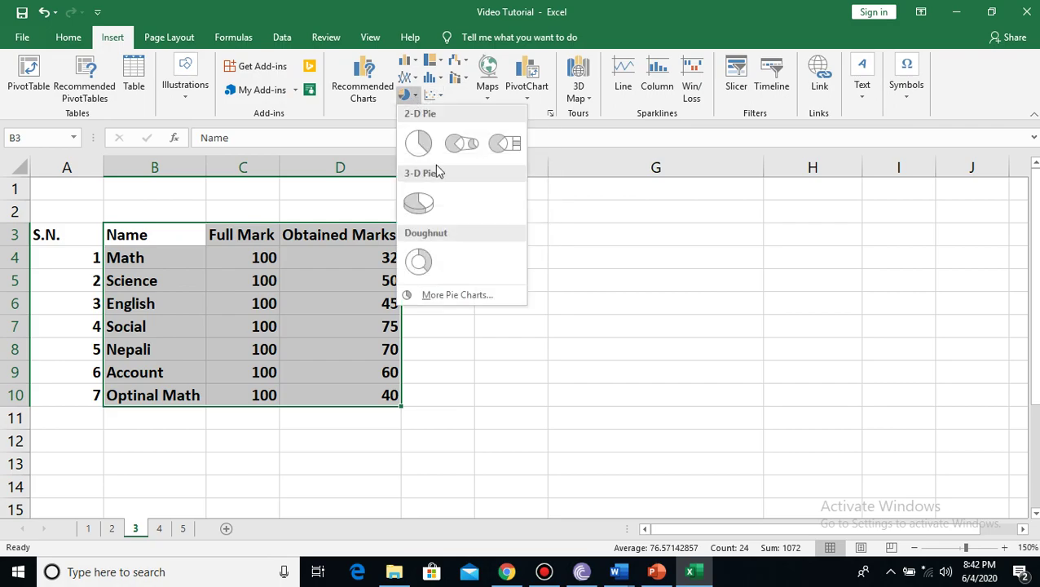
left_click(457, 295)
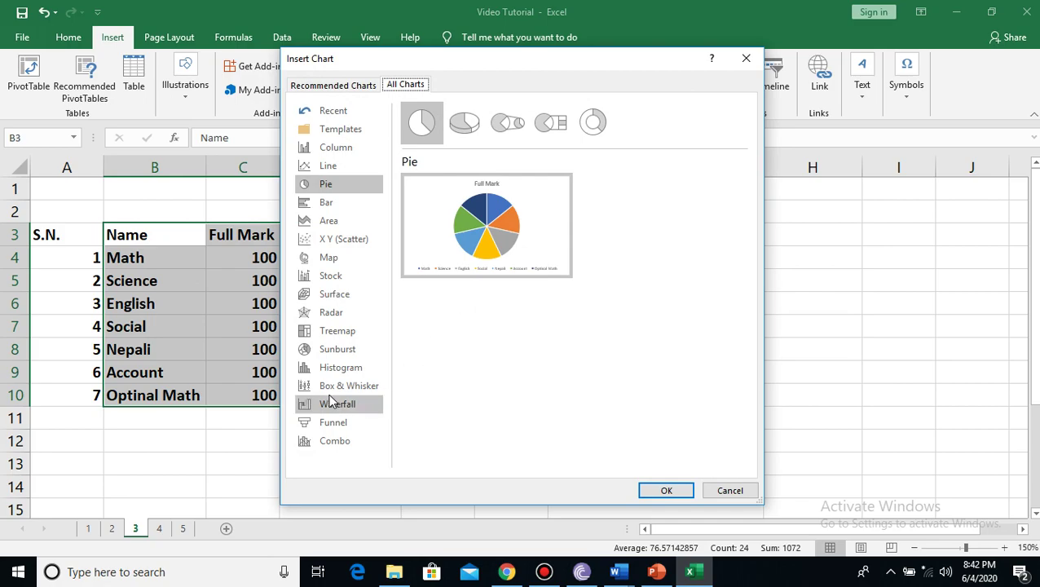
left_click(337, 316)
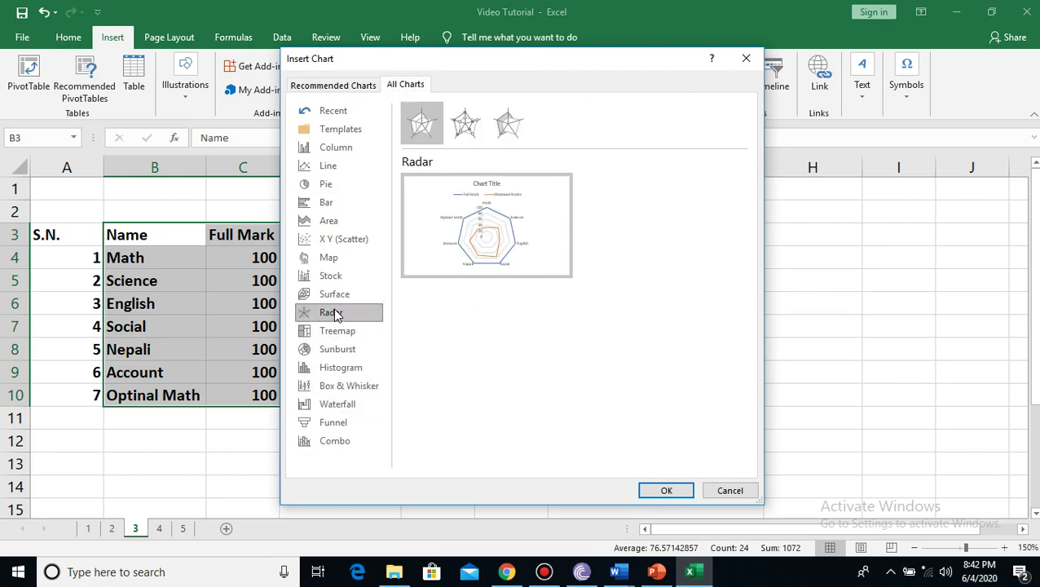
left_click(666, 490)
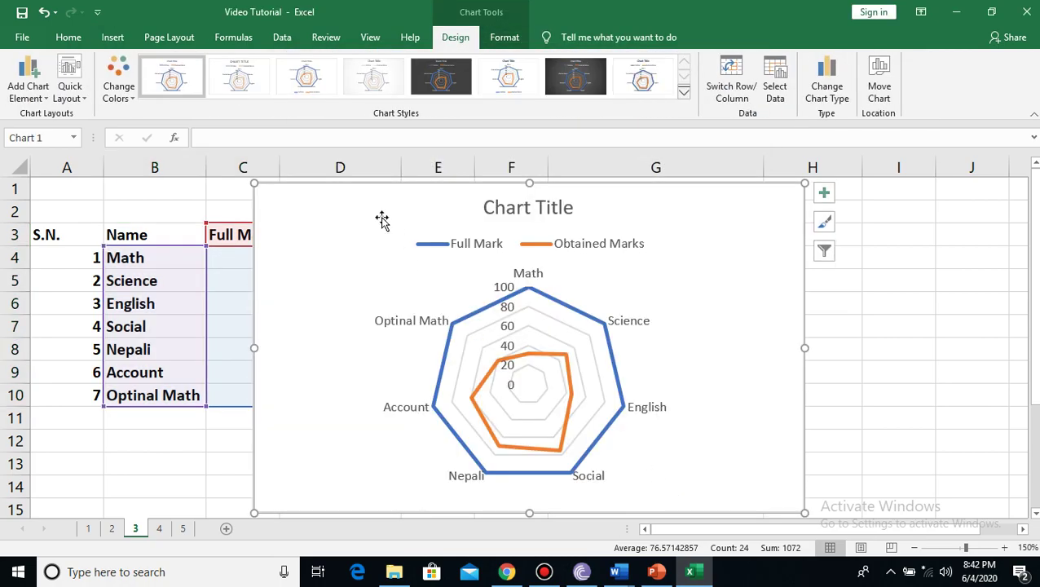
- Move the radar chart right of the table and label each Obtained Marks point (32 to 75)
mouse_move(388, 191)
left_mouse_down()
mouse_move(489, 219)
mouse_move(584, 196)
left_mouse_up()
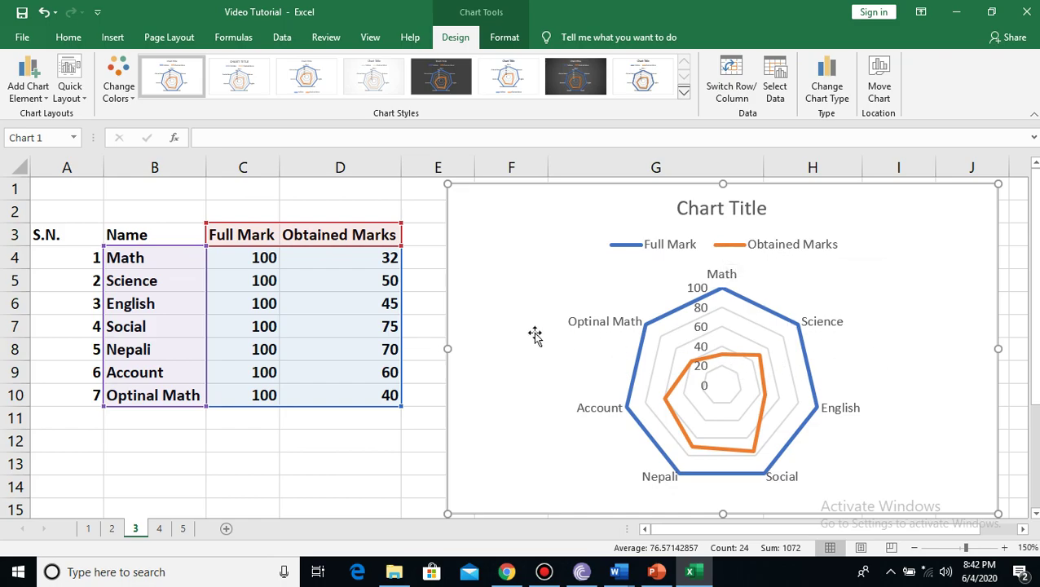
left_click(759, 359)
right_click(760, 363)
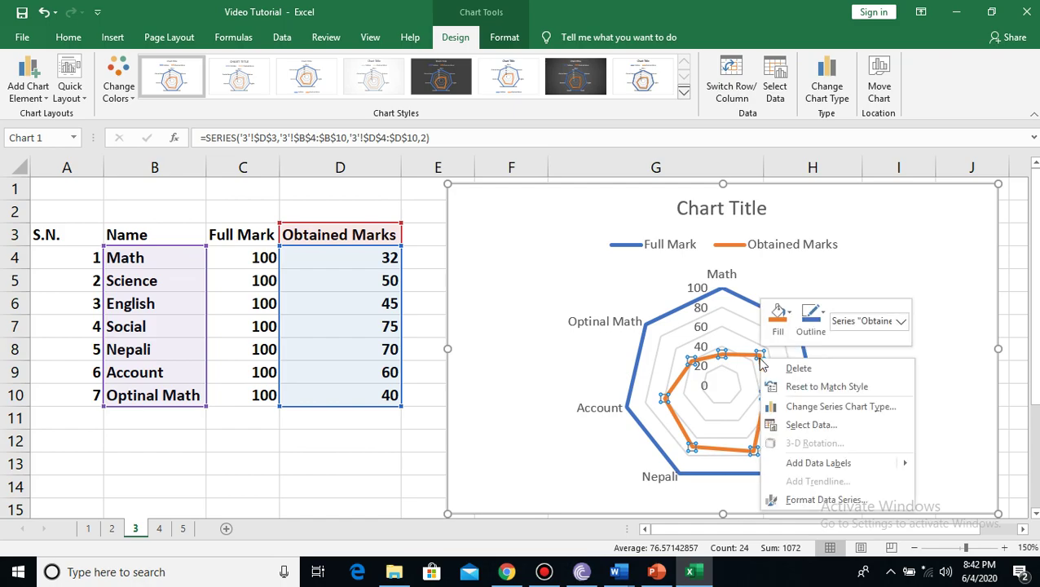
left_click(800, 462)
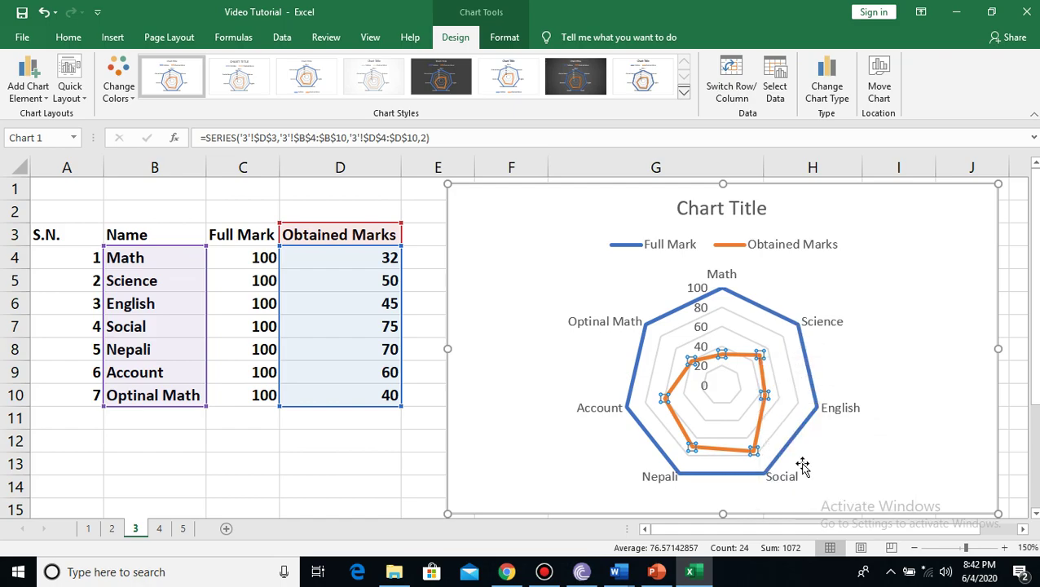
left_click(911, 348)
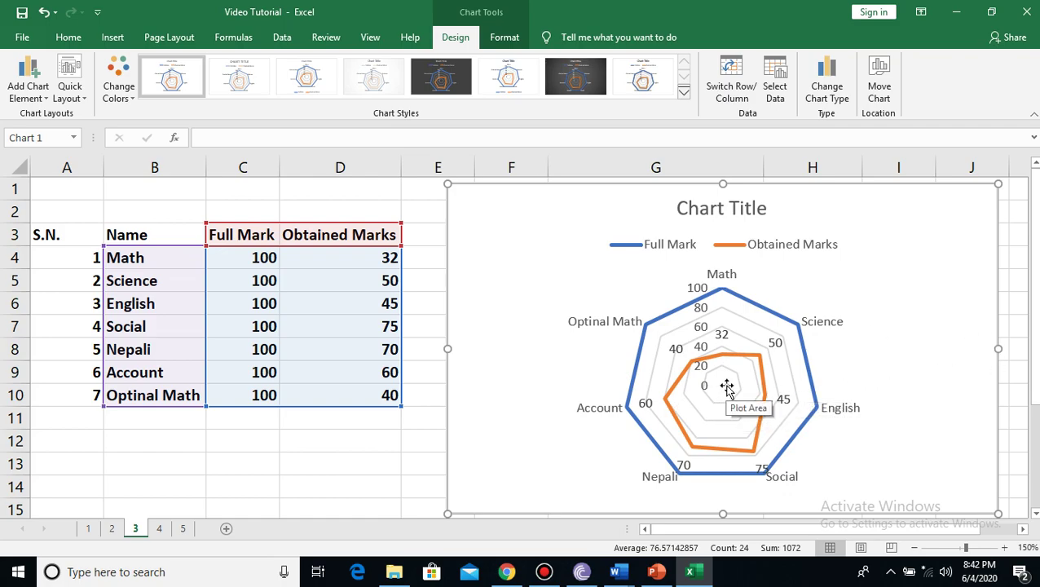
left_click(429, 338)
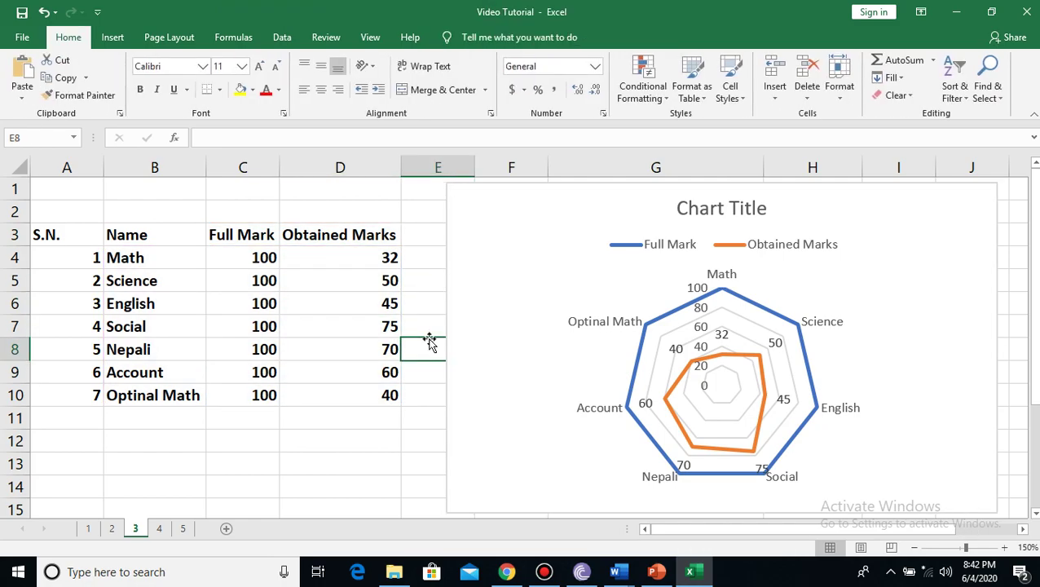
- On sheet 4, select C3:E11 and insert a radar chart of the eight indicators
left_click(160, 529)
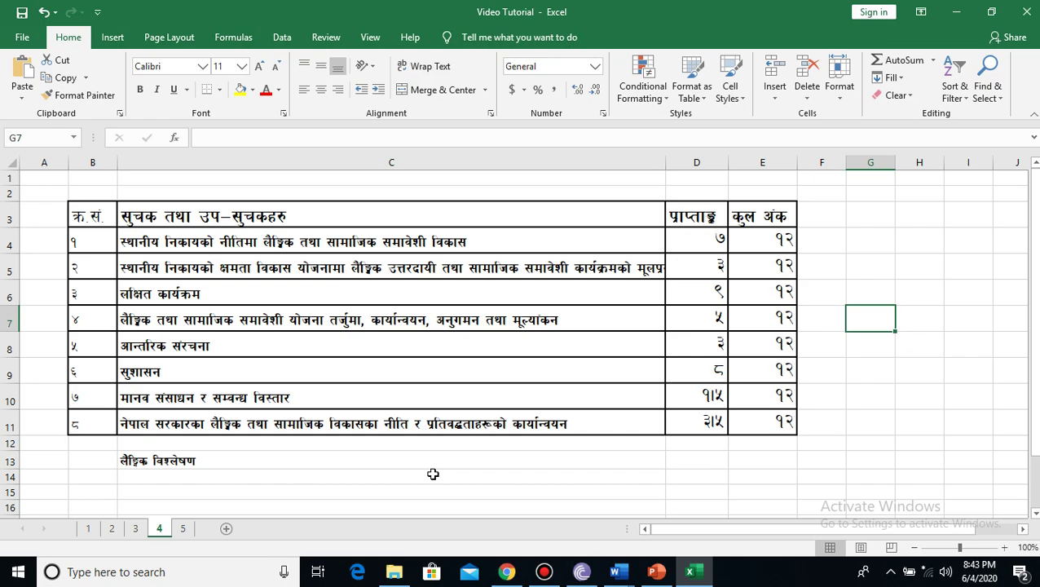
left_click(220, 216)
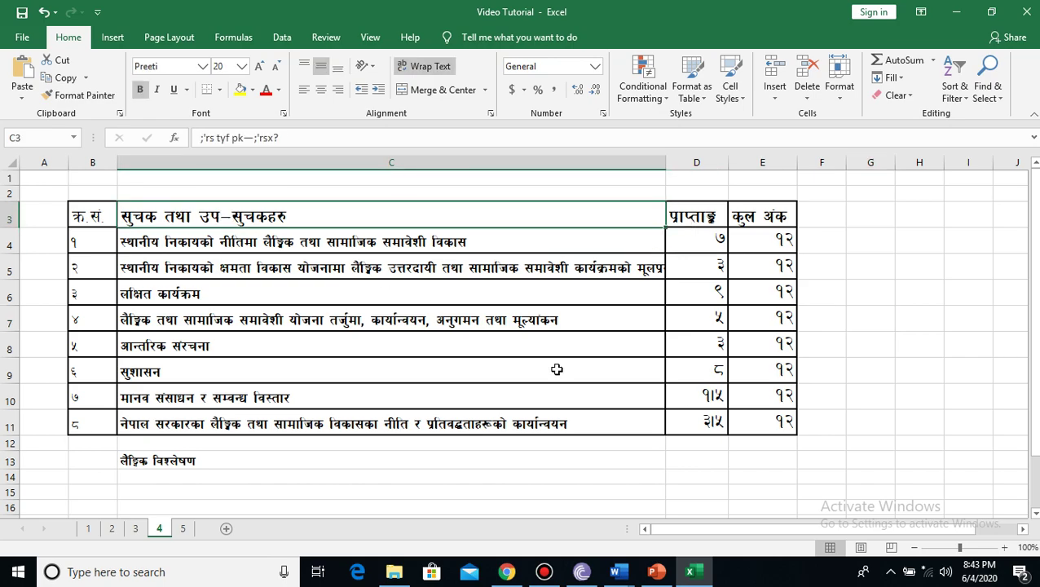
left_click(785, 421, "shift")
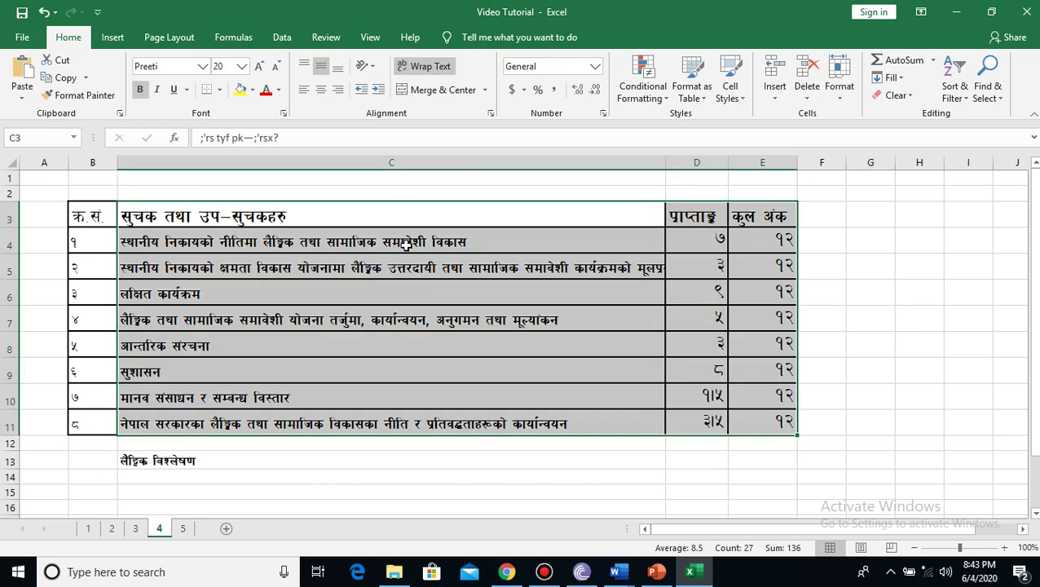
left_click(112, 38)
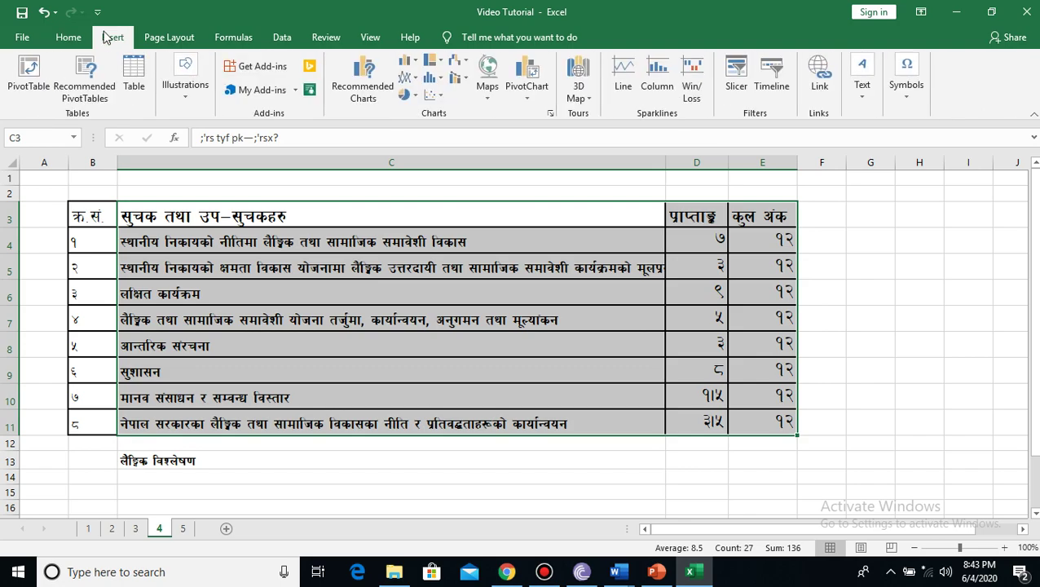
left_click(413, 98)
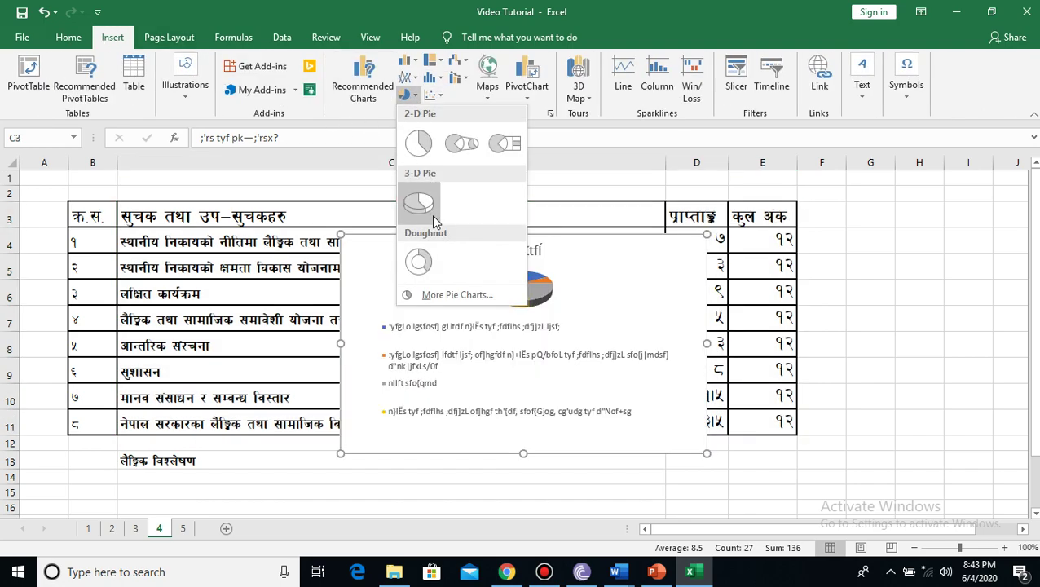
left_click(448, 295)
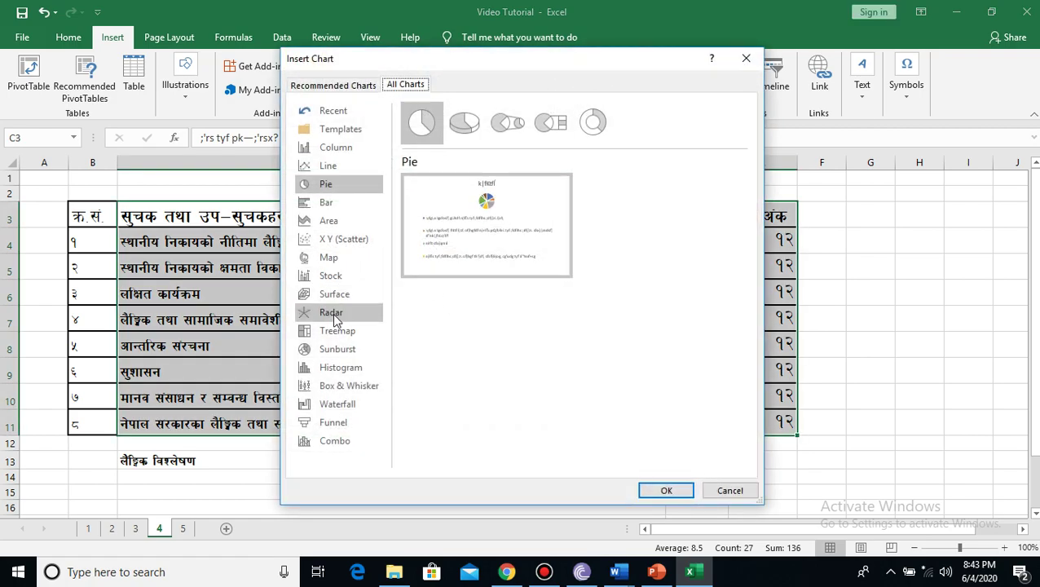
left_click(334, 318)
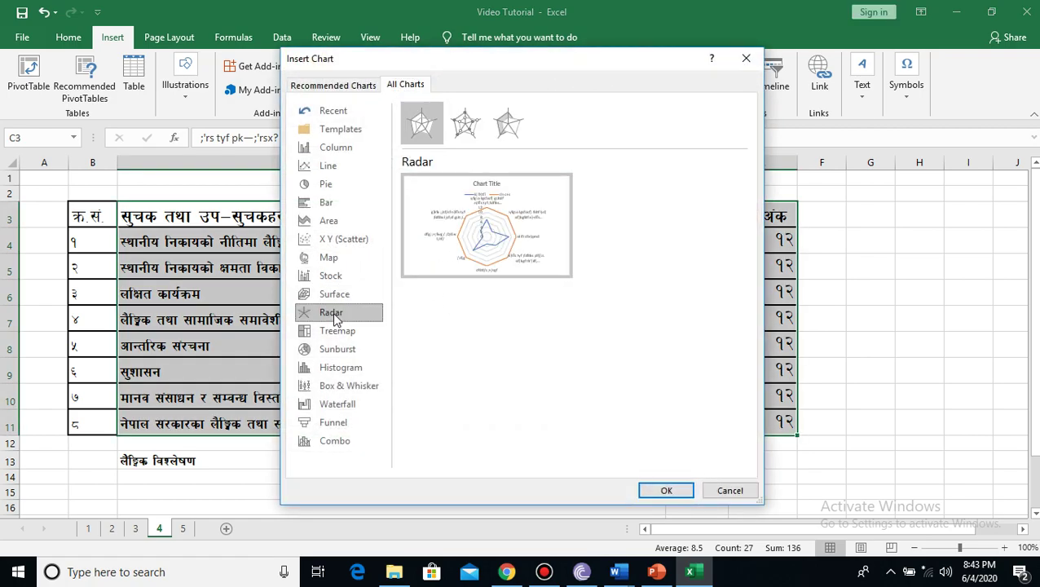
left_click(665, 491)
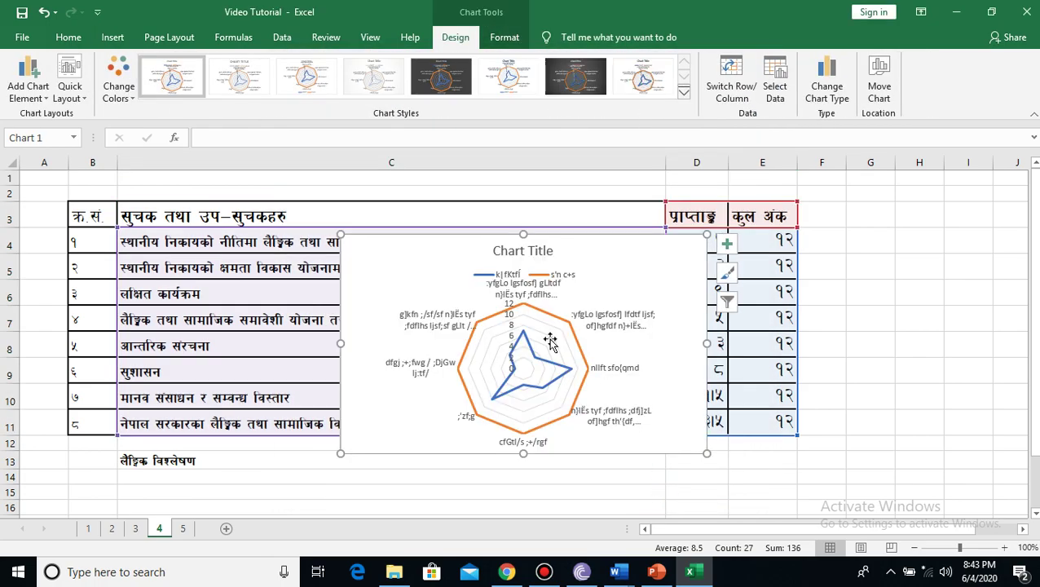
- Drag the radar chart onto empty cells right of the table and enlarge it
mouse_move(496, 237)
left_mouse_down()
mouse_move(913, 263)
mouse_move(950, 220)
left_mouse_up()
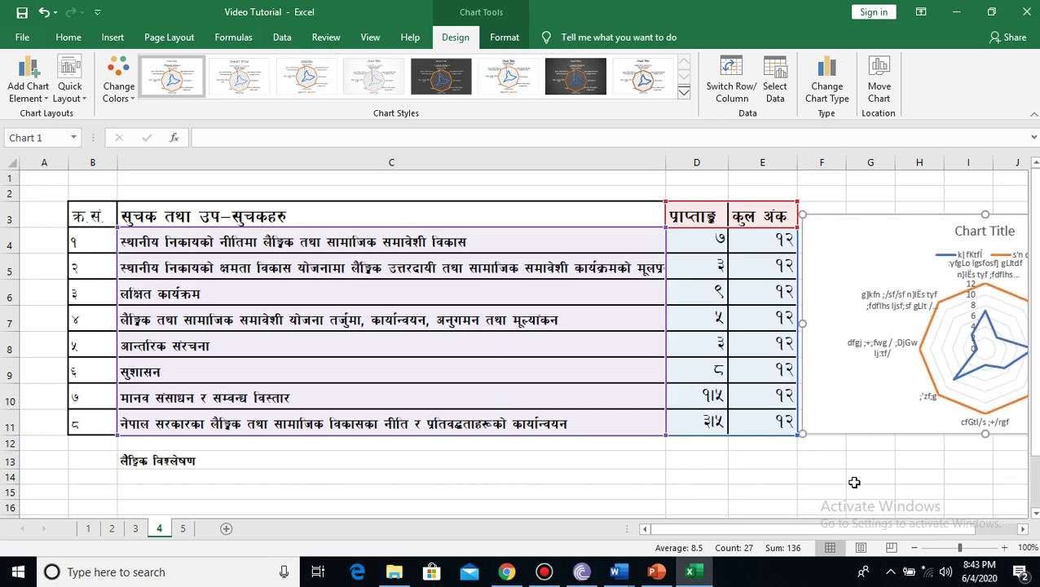
left_click(1023, 529)
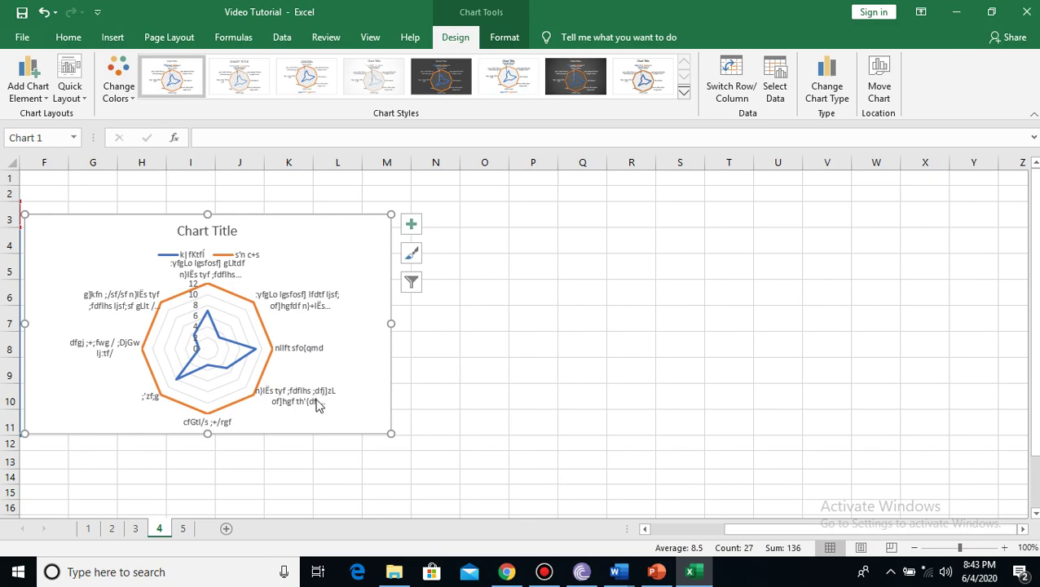
left_click_drag(158, 218, 327, 238)
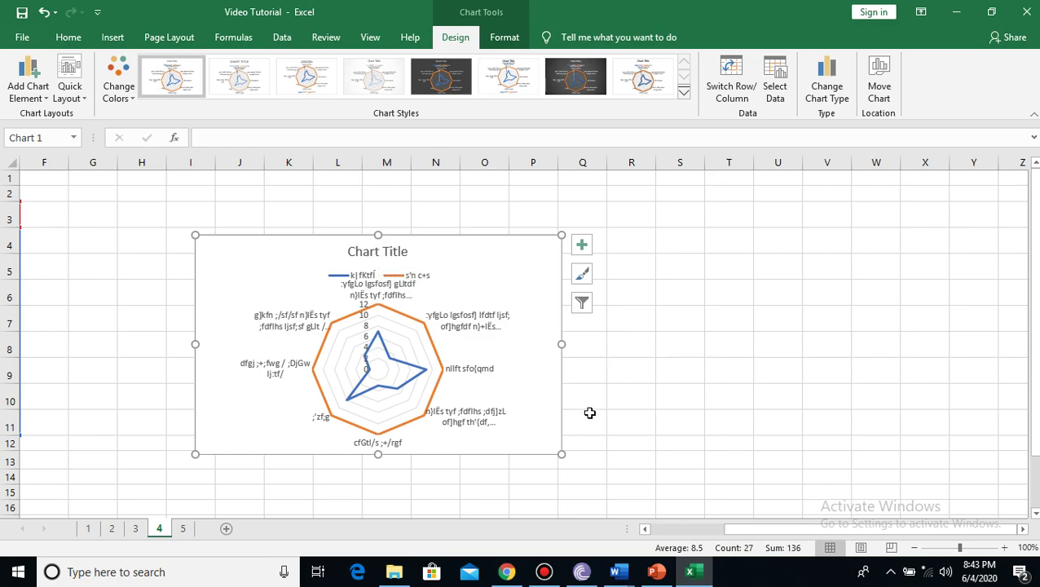
left_click_drag(561, 454, 772, 504)
left_click(587, 455)
- Set the eight indicator category labels to bold 14-pt Preeti so they read in Nepali
right_click(587, 450)
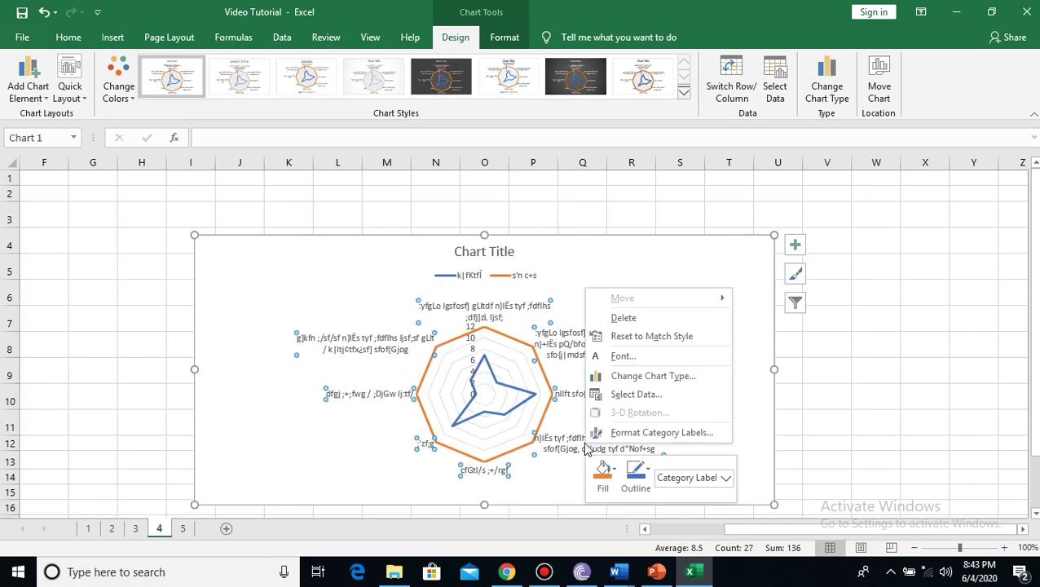
left_click(622, 356)
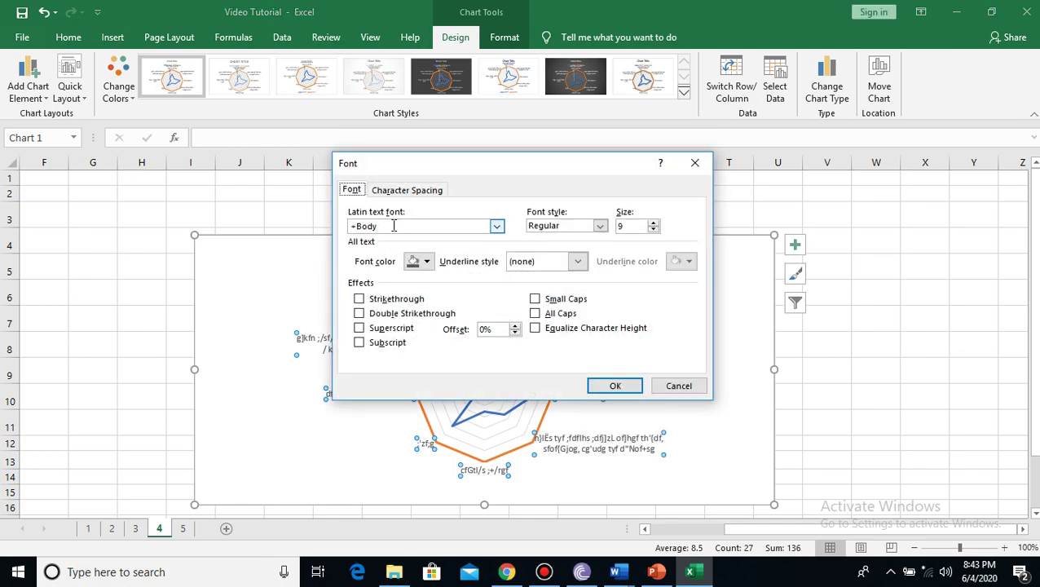
left_click(394, 225)
type("Preeti")
key("Return")
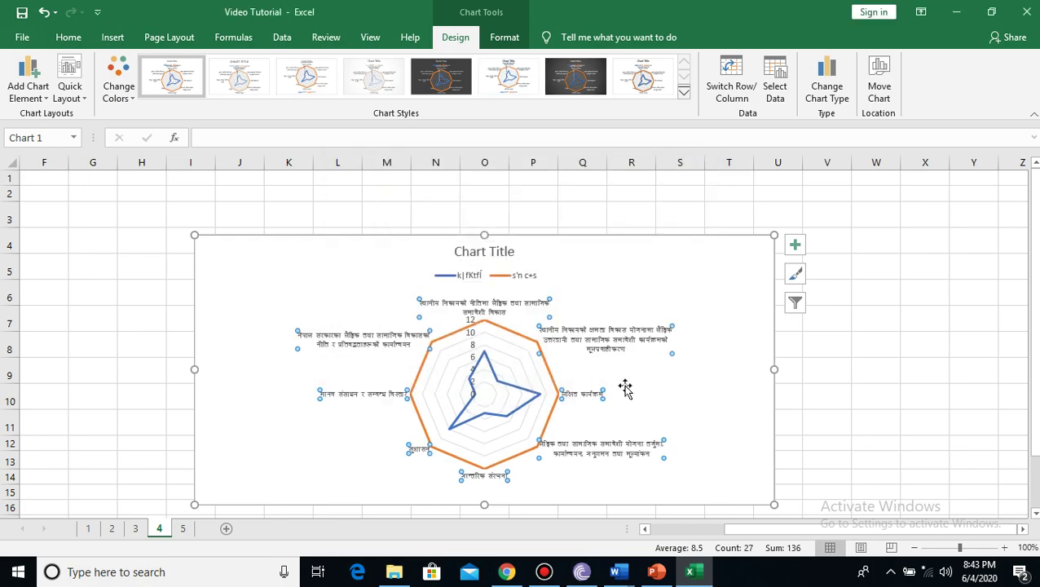
right_click(596, 338)
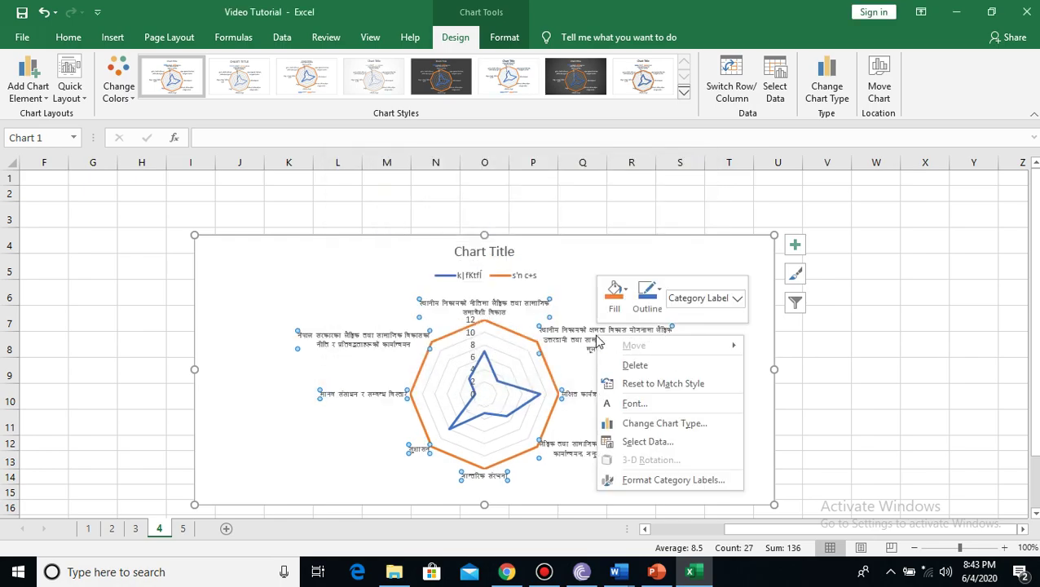
left_click(628, 405)
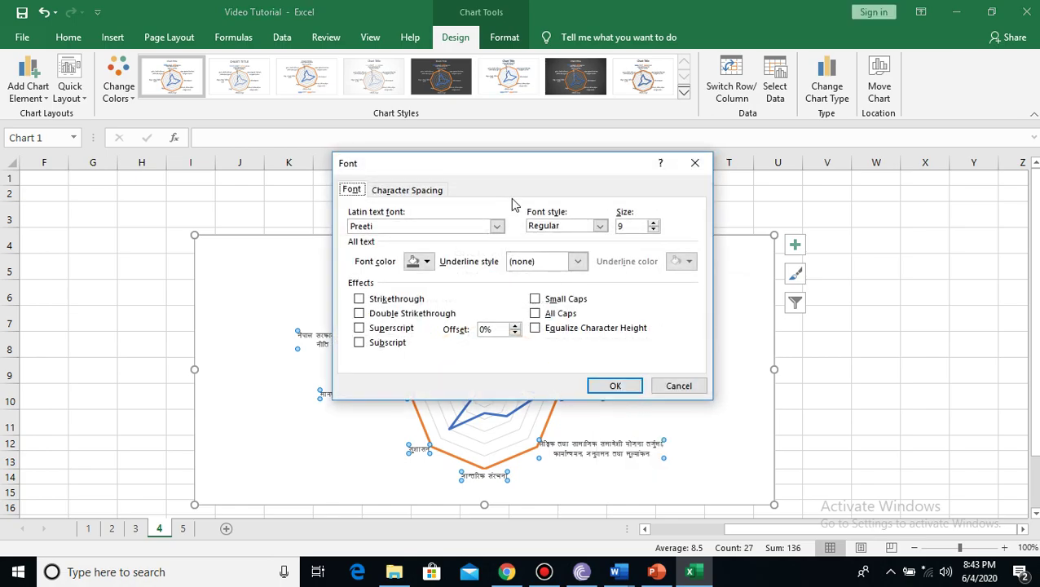
left_click(600, 226)
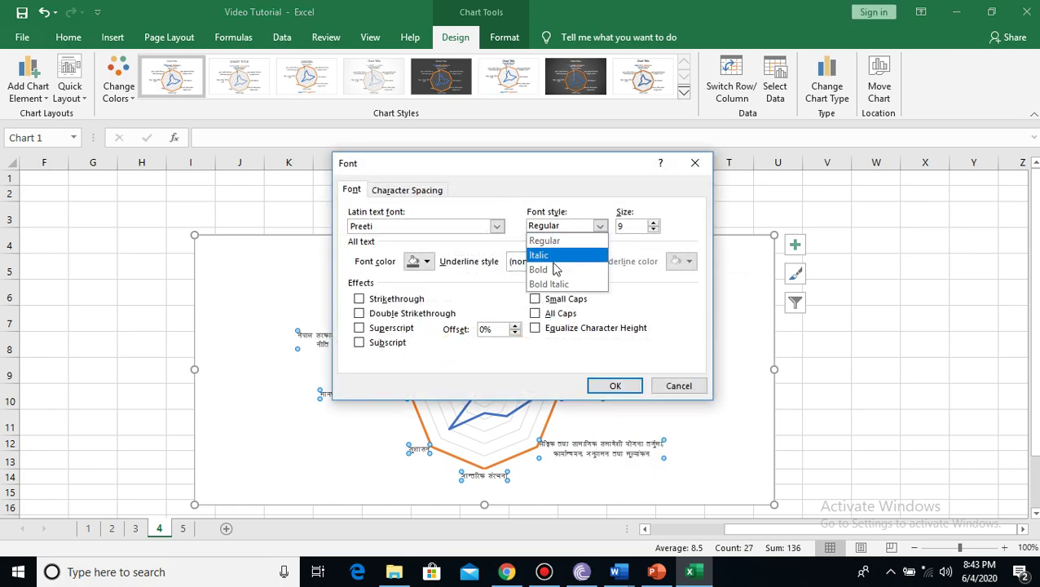
left_click(553, 270)
left_click(635, 228)
type("14")
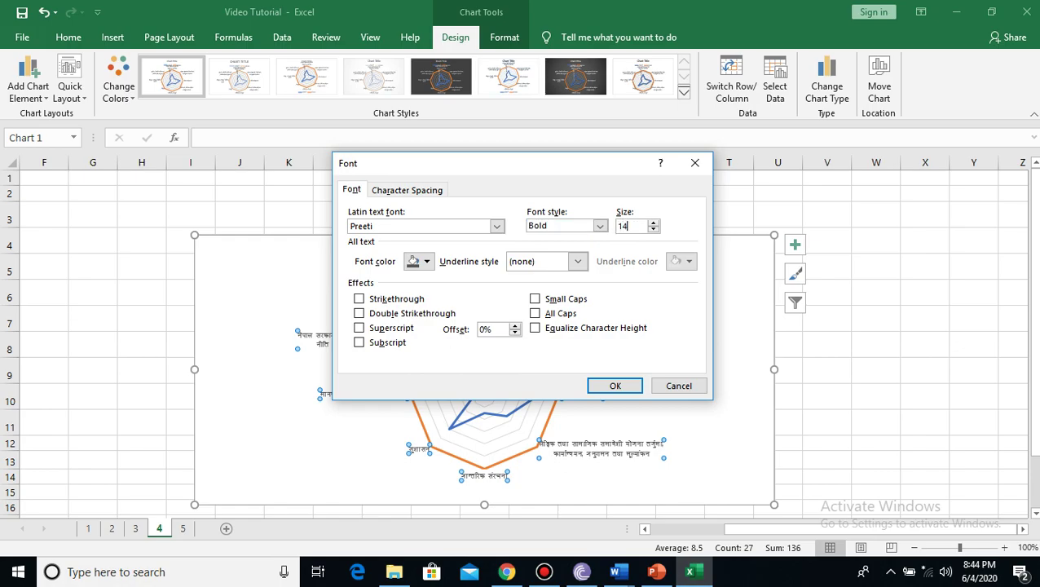
key("Return")
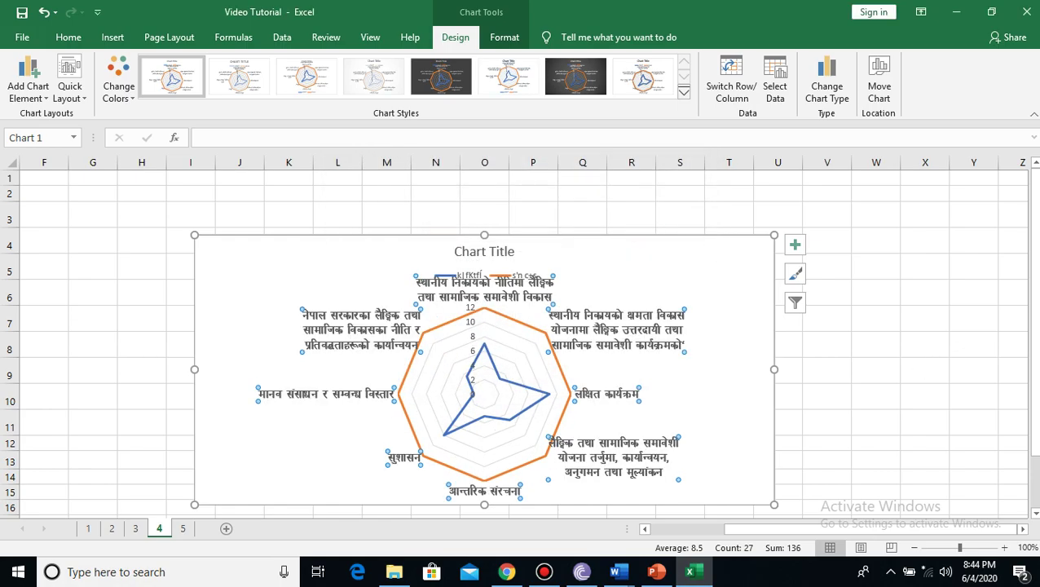
left_click(943, 417)
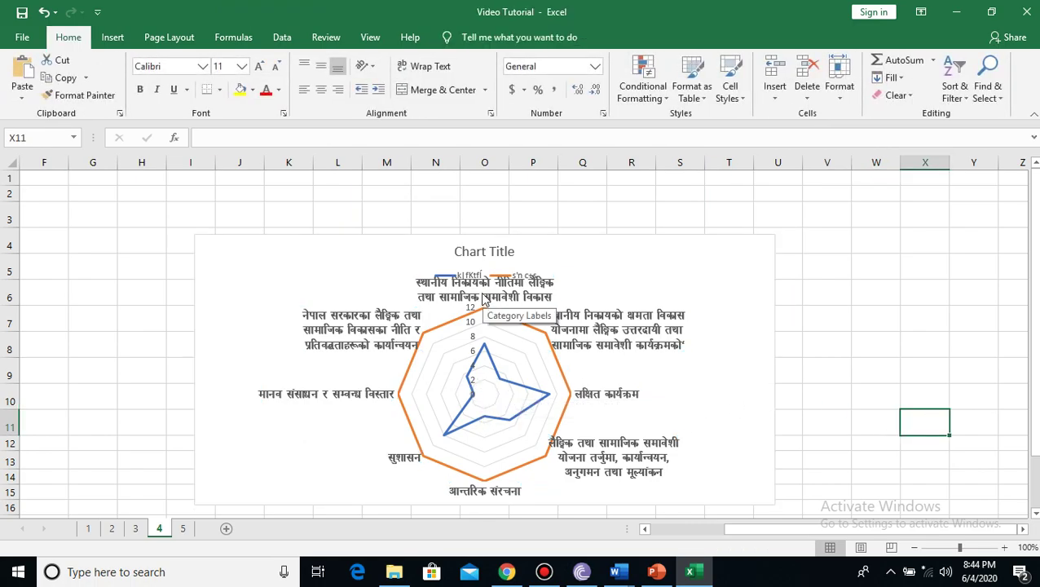
- Move the radar chart's legend to the chart's top-left corner
left_click_drag(473, 285, 469, 324)
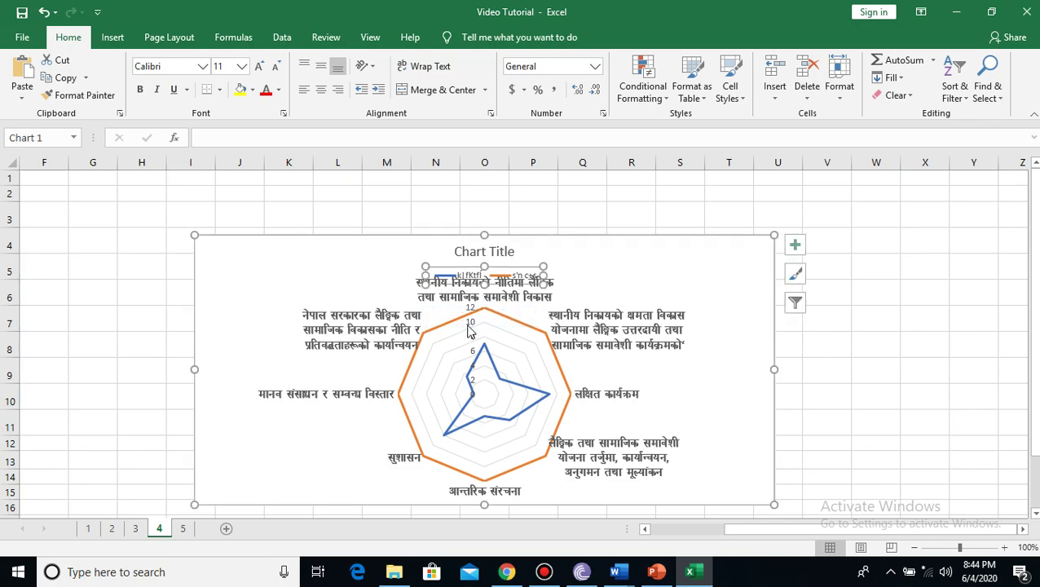
left_click(469, 324)
mouse_move(458, 316)
left_mouse_down()
mouse_move(275, 240)
mouse_move(255, 244)
left_mouse_up()
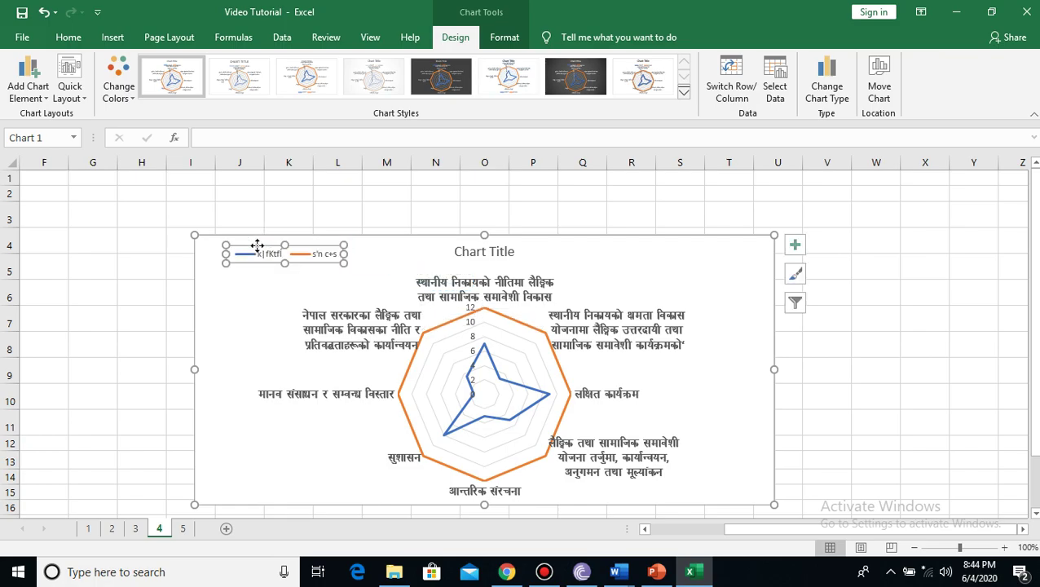
left_click(642, 268)
- Set the legend font to Preeti so both series names appear in Devanagari
left_click(269, 256)
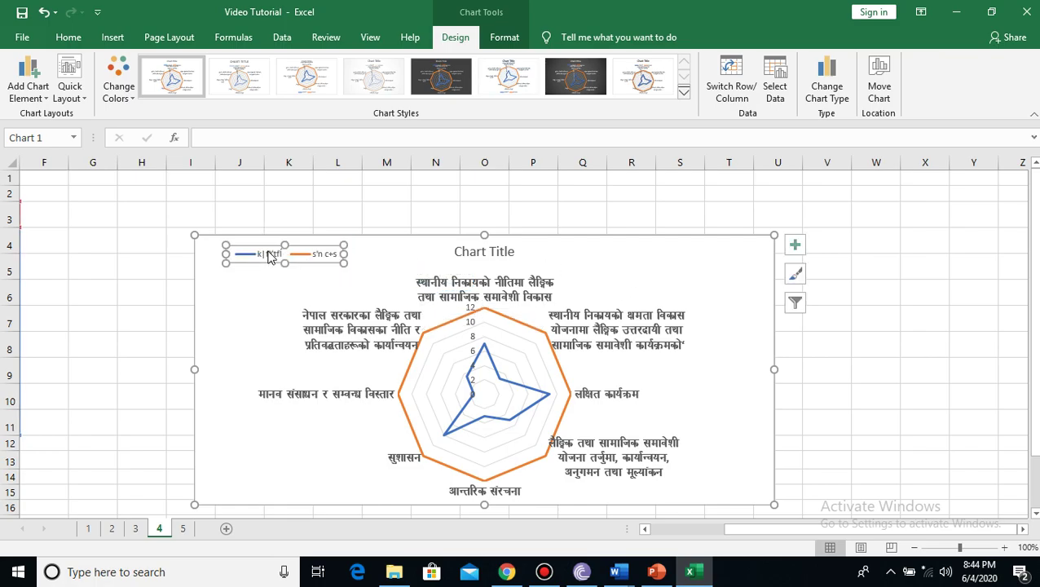
right_click(269, 255)
left_click(303, 299)
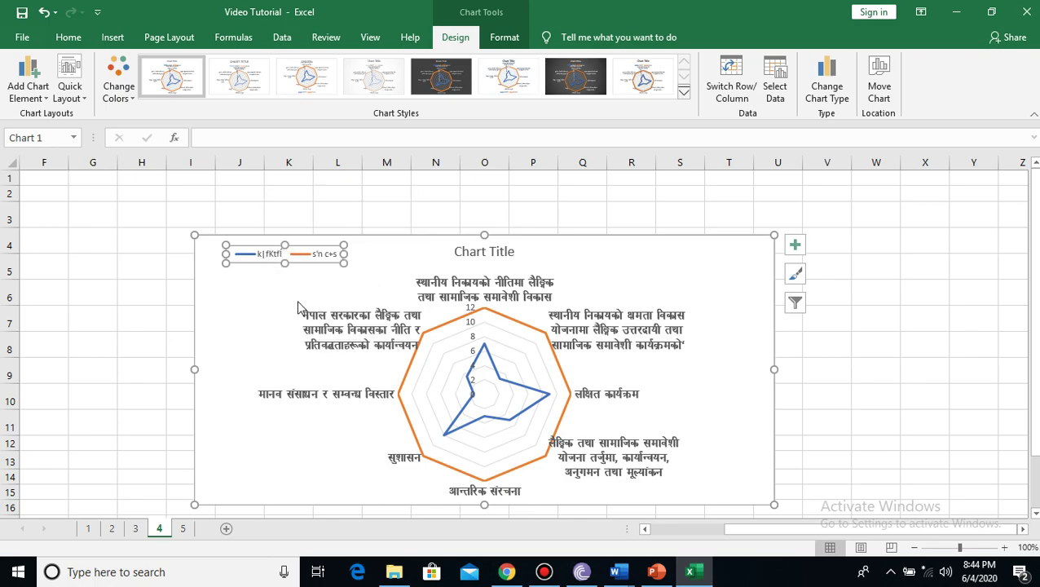
left_click(394, 229)
type("Preeti")
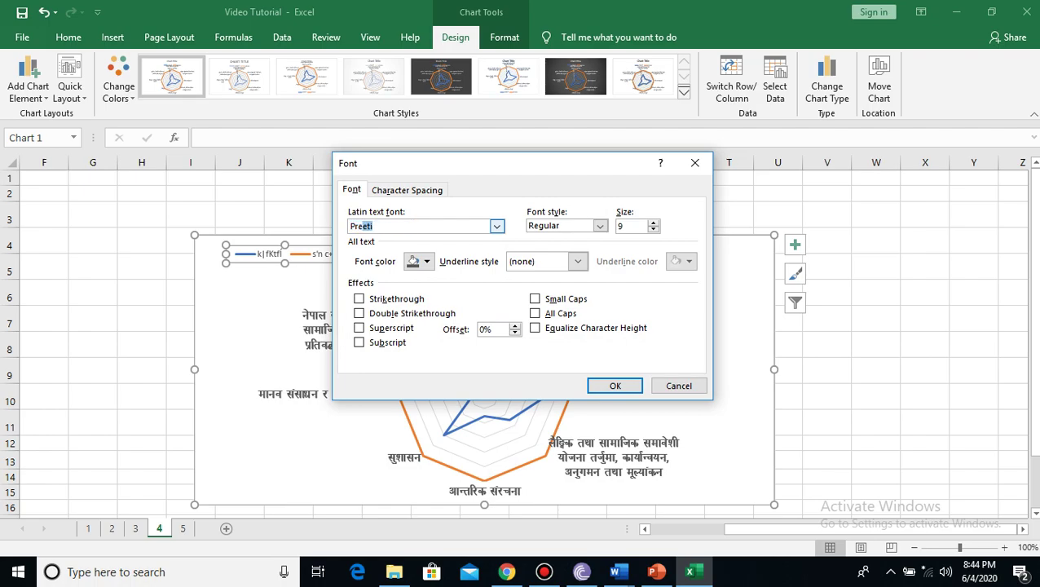
key("Return")
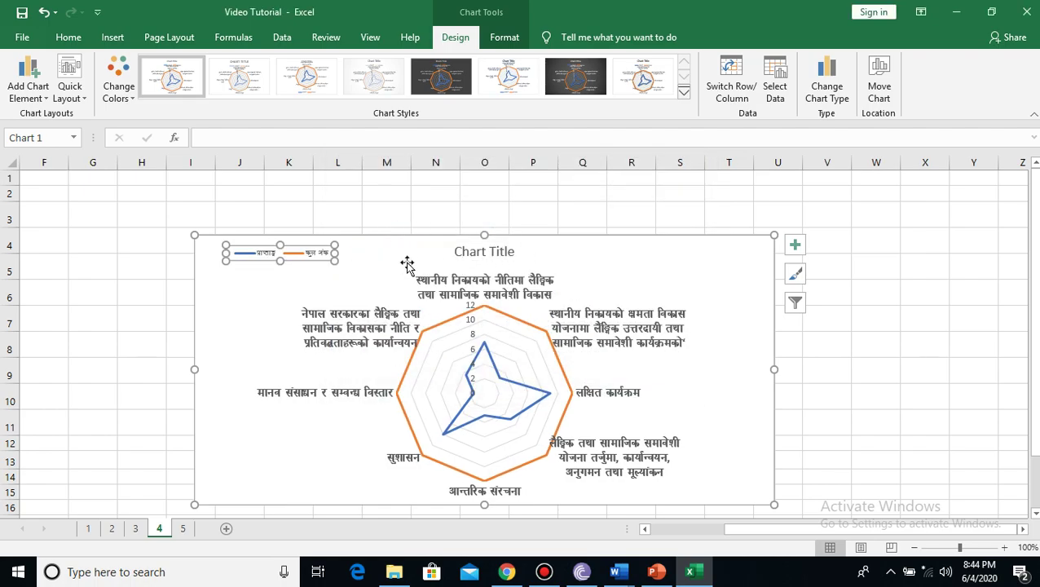
left_click(388, 259)
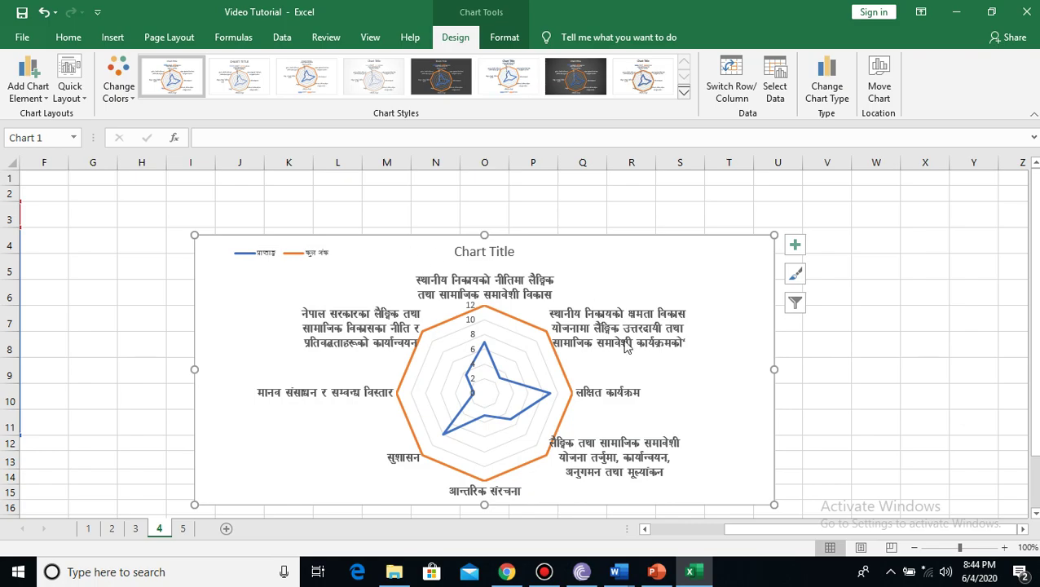
right_click(189, 234)
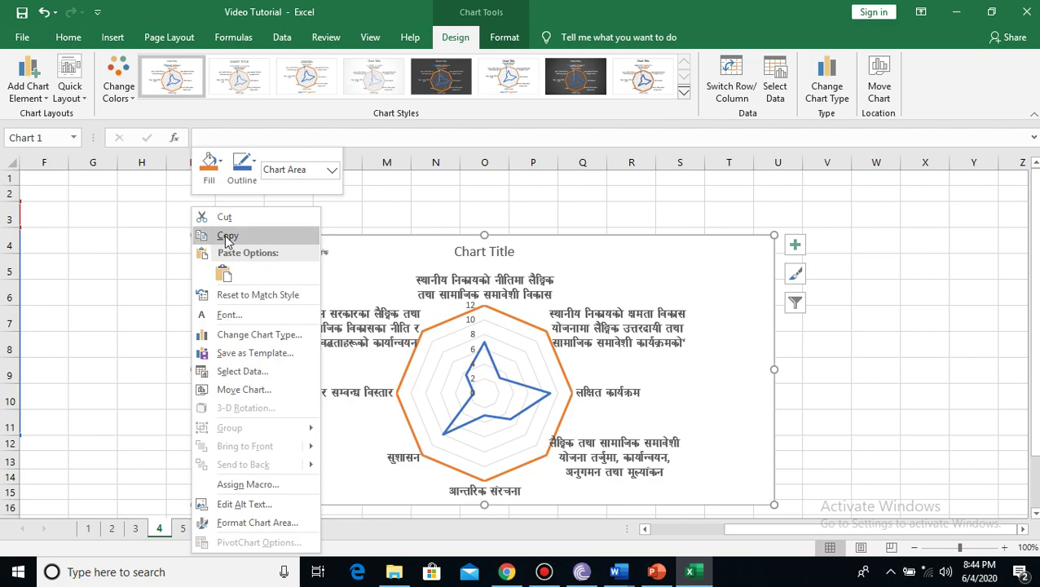
left_click(225, 236)
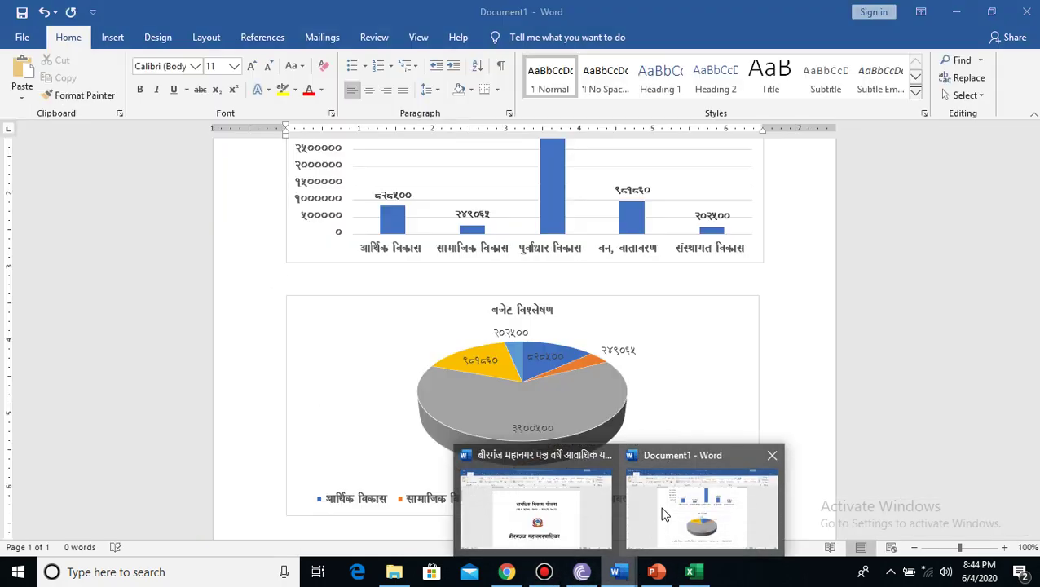
mouse_move(619, 572)
left_click(677, 526)
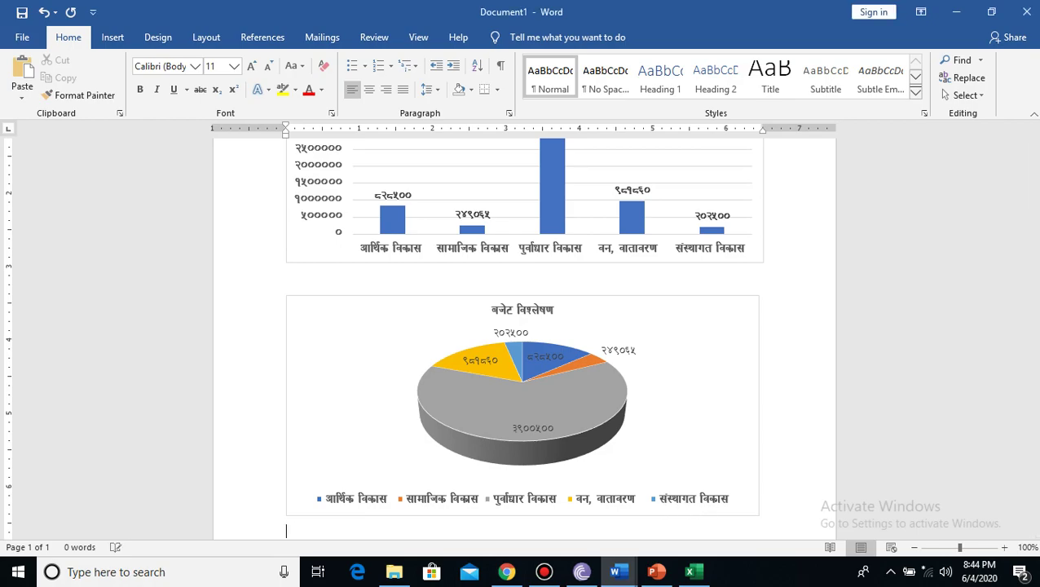
scroll(780, 500, "down", 1)
key("ctrl+v")
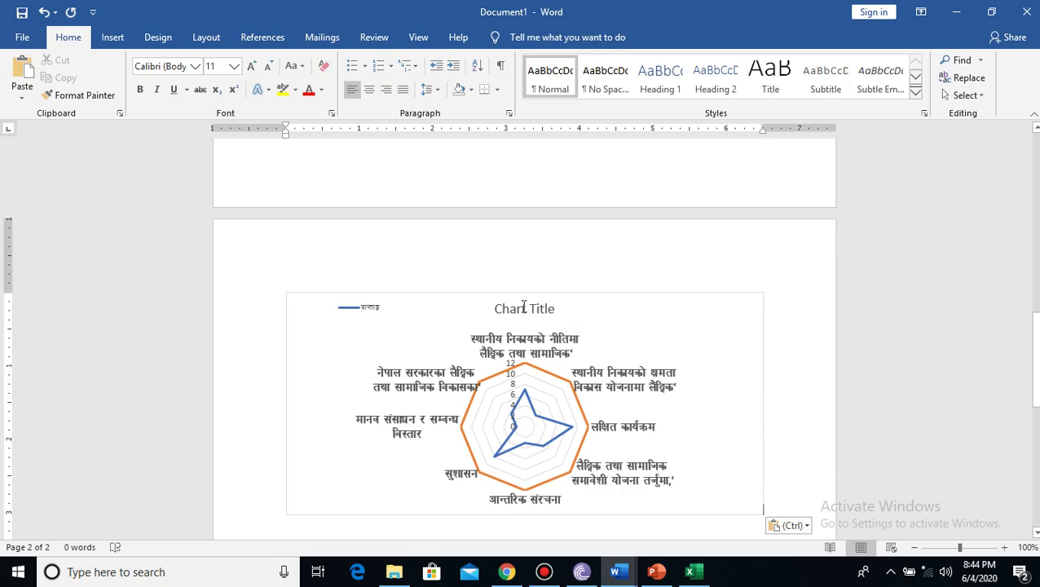
left_click(523, 308)
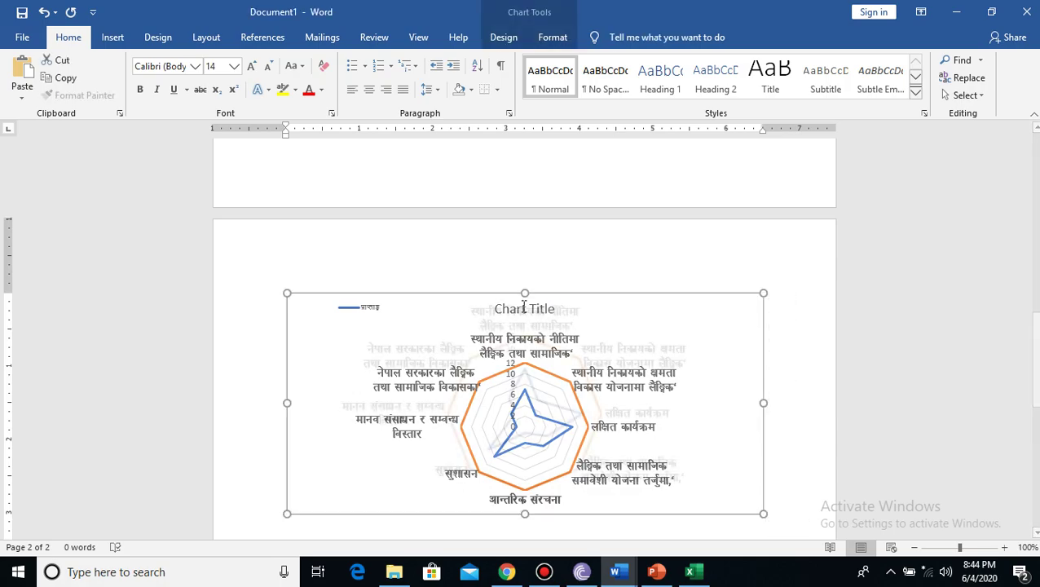
key("ctrl+z")
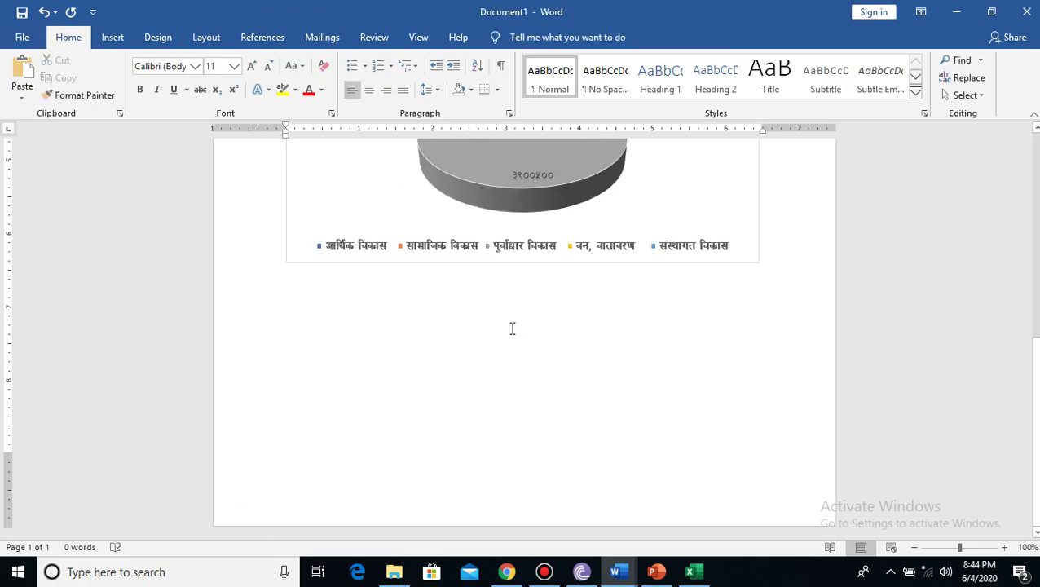
key("ctrl+y")
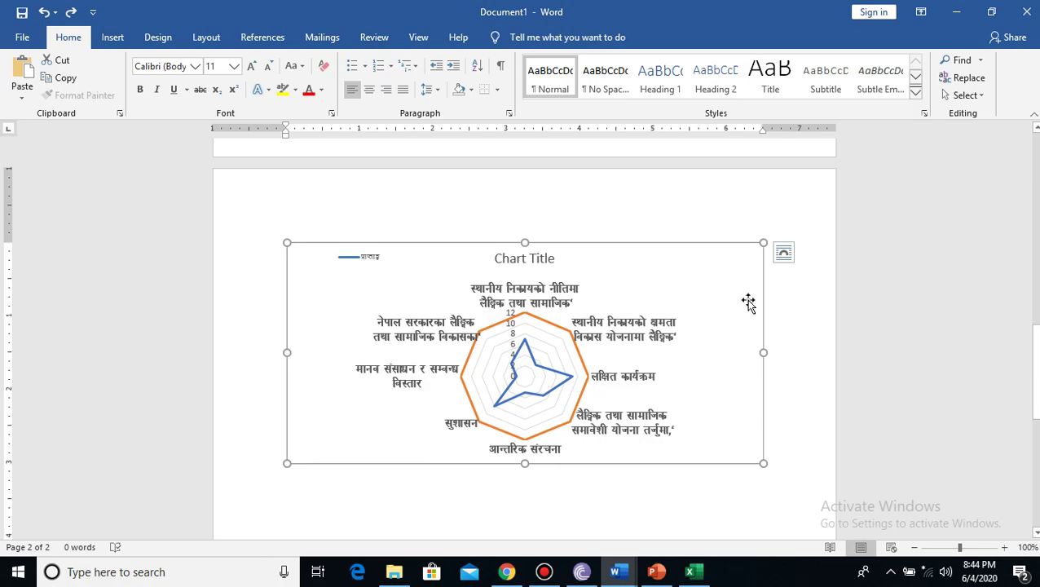
key("ctrl+z")
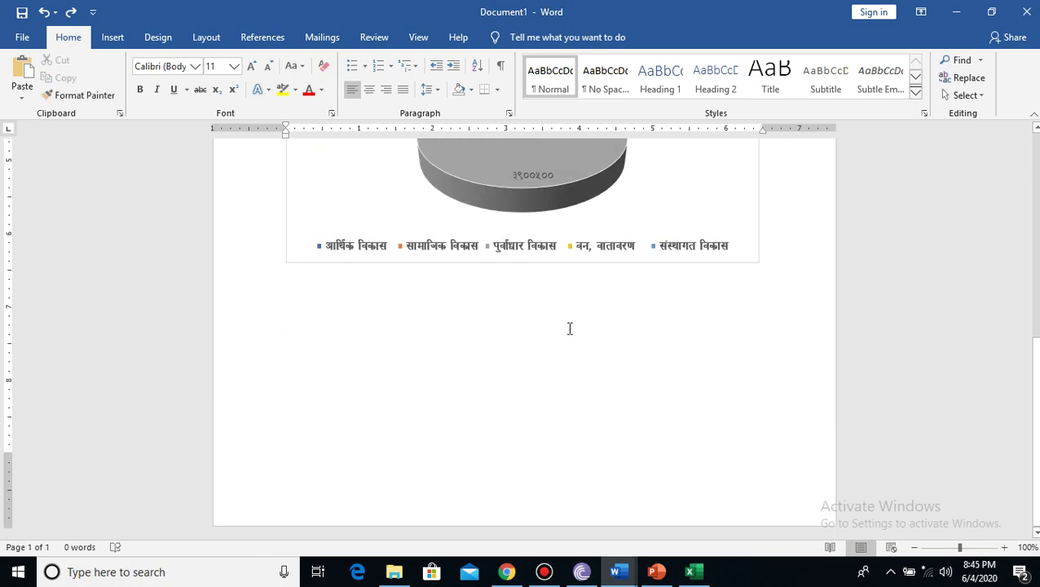
left_click(693, 572)
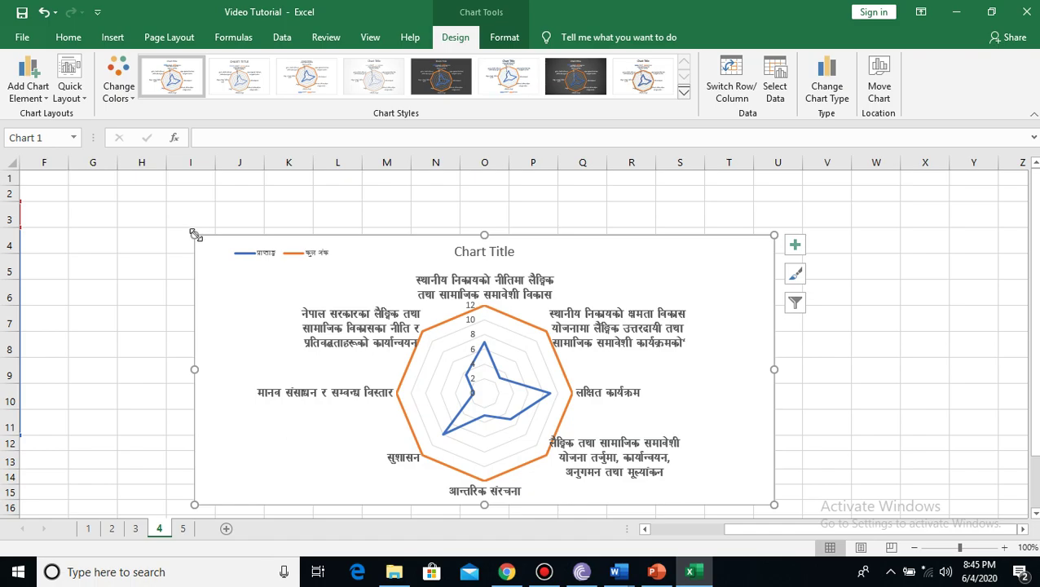
- Paste the Nepali radar chart onto page 2 of Document1, below the pie chart, then return to Excel
left_click(621, 574)
mouse_move(618, 572)
left_click(700, 498)
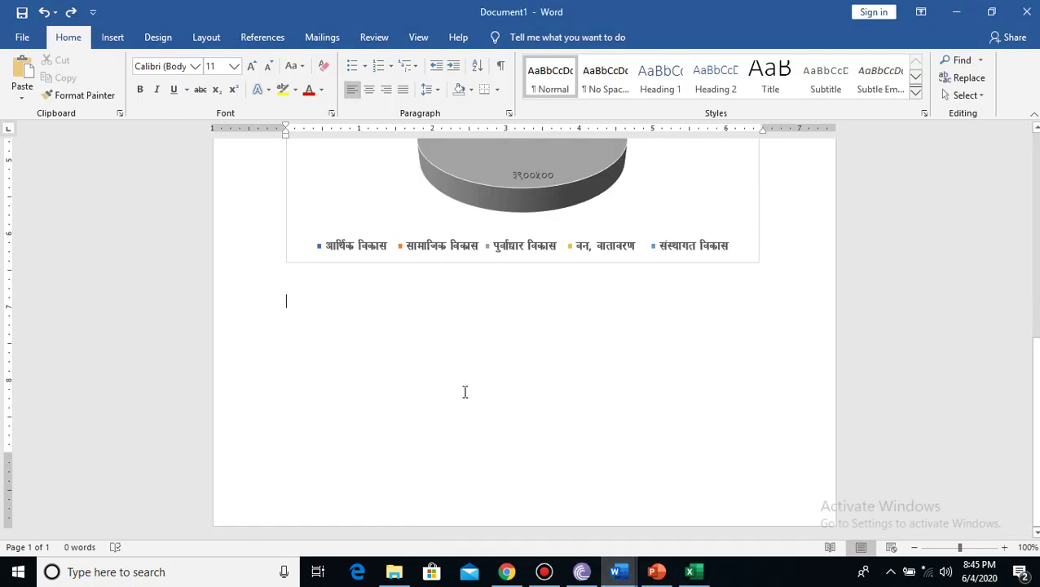
key("ctrl+v")
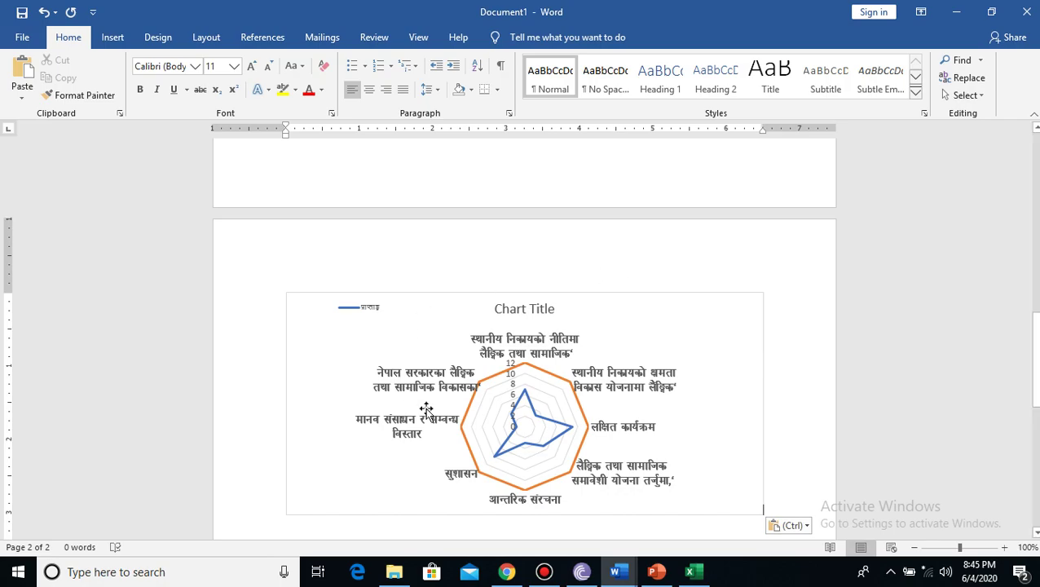
left_click(690, 576)
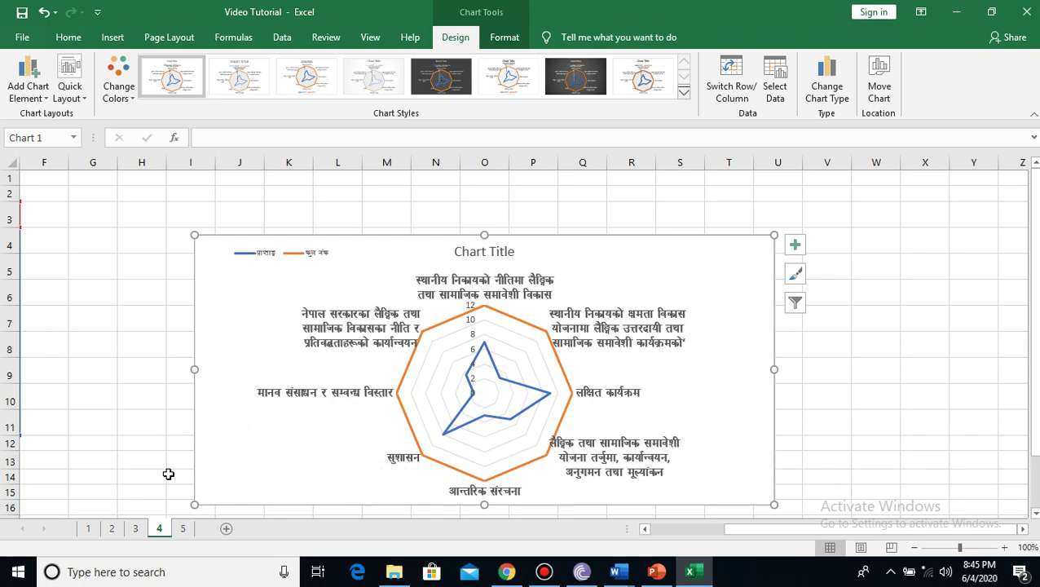
- Deselect the radar chart and open sheet 5 with the Upcoming Video list
left_click(160, 459)
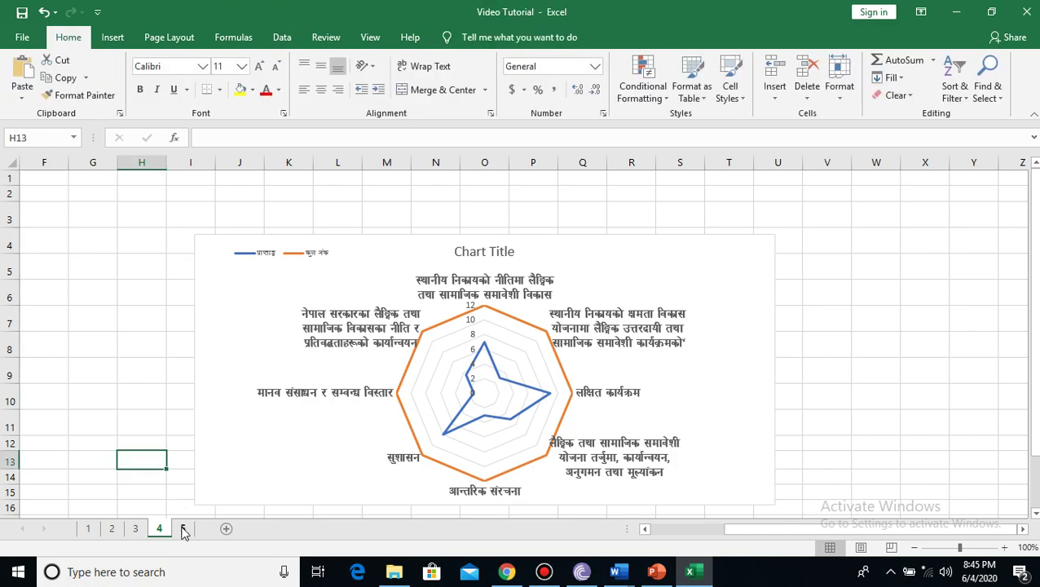
left_click(183, 529)
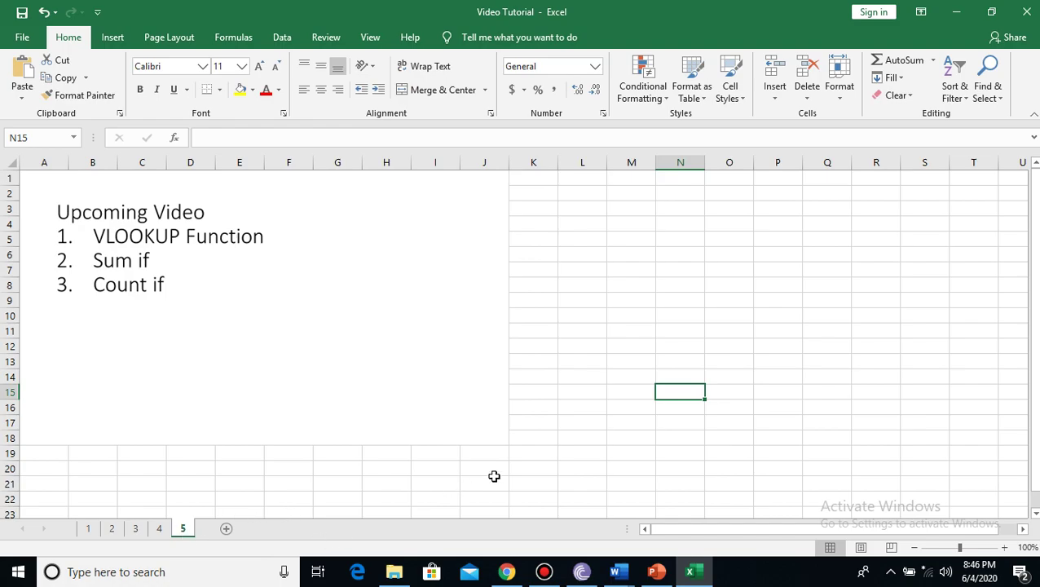
left_click(581, 444)
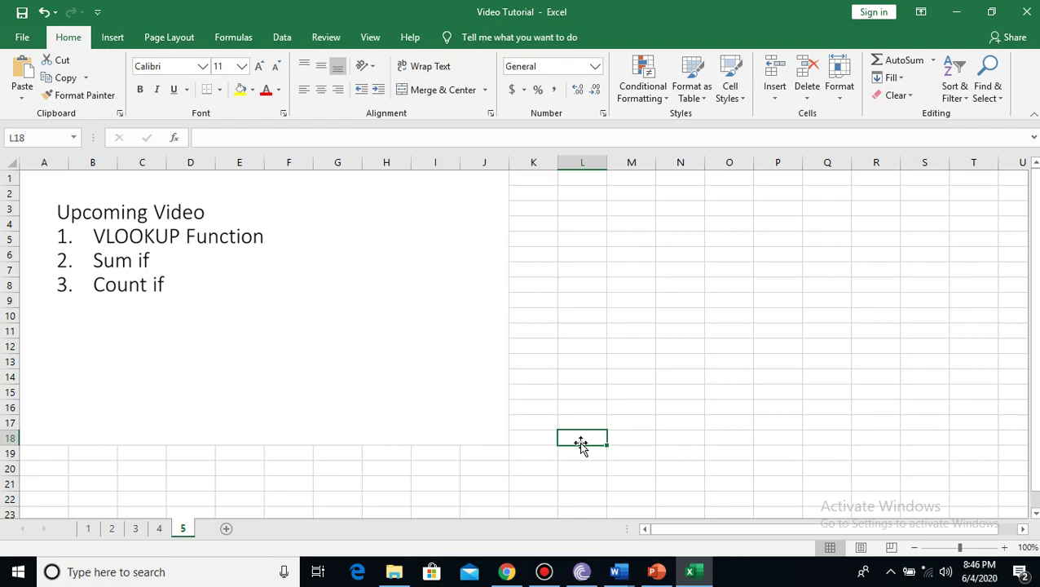
left_click(628, 390)
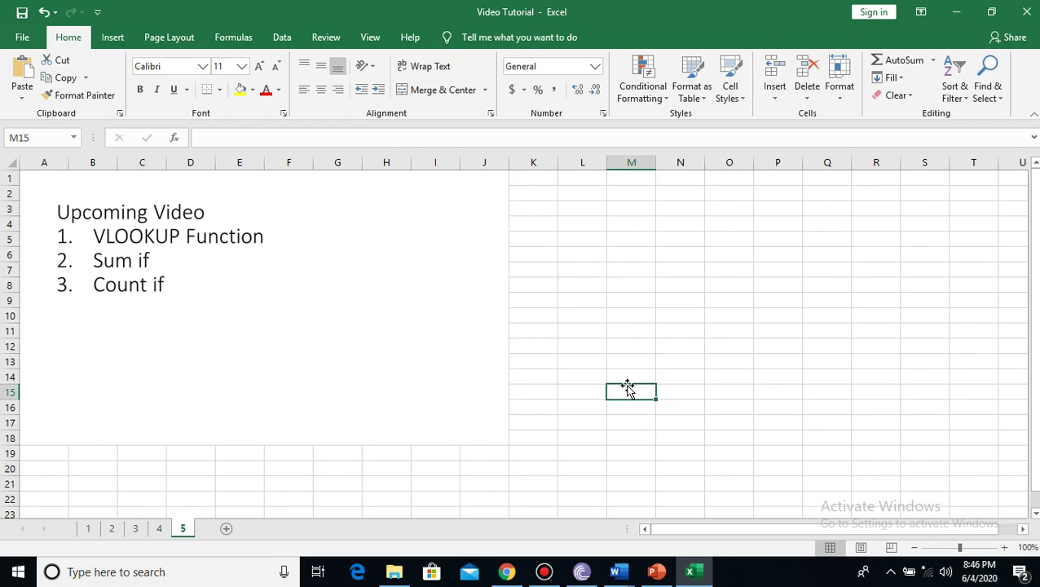